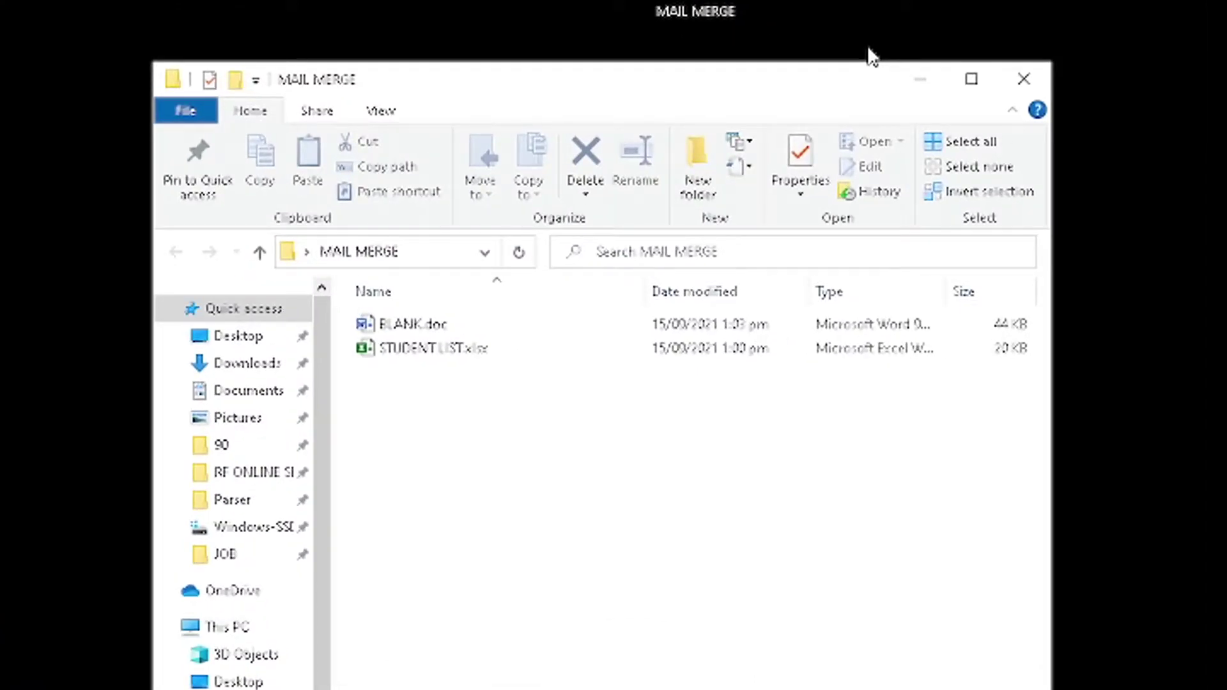
Select BLANK.doc and STUDENT LIST.xlsx in the MAIL MERGE folder.
click(430, 363)
Move the MAIL MERGE folder window aside and open BLANK.doc in Word.
ctrl+click(404, 326)
click(404, 326)
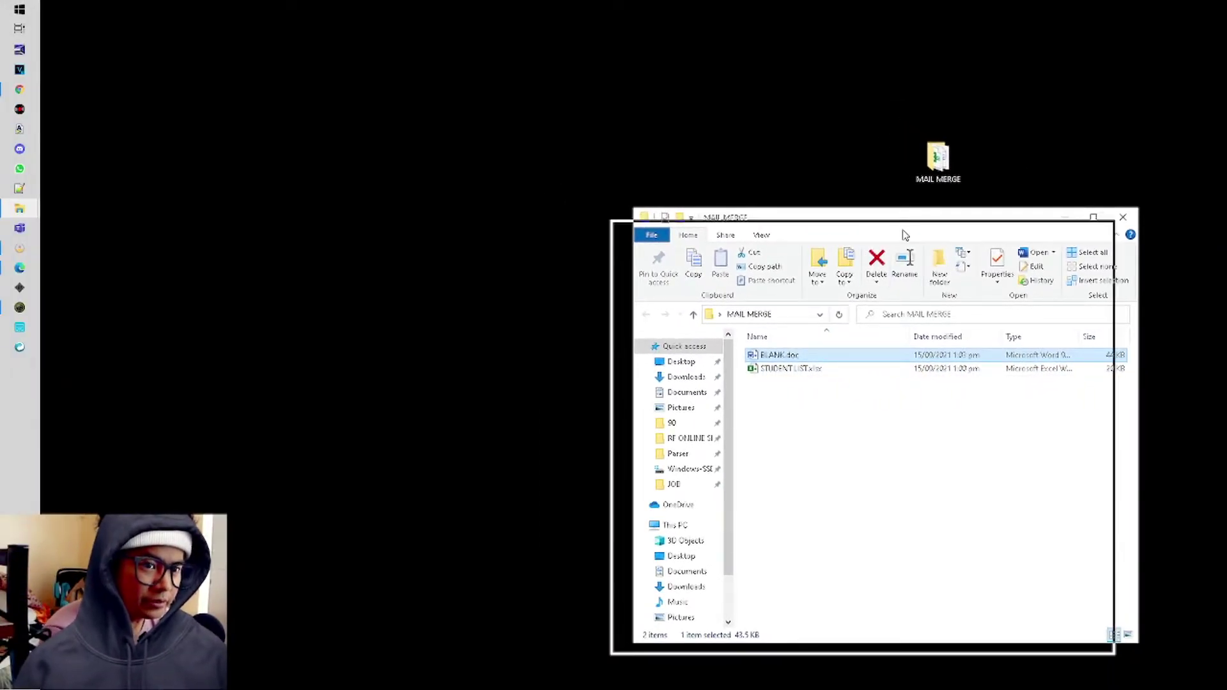
drag(926, 230, 903, 242)
click(770, 383)
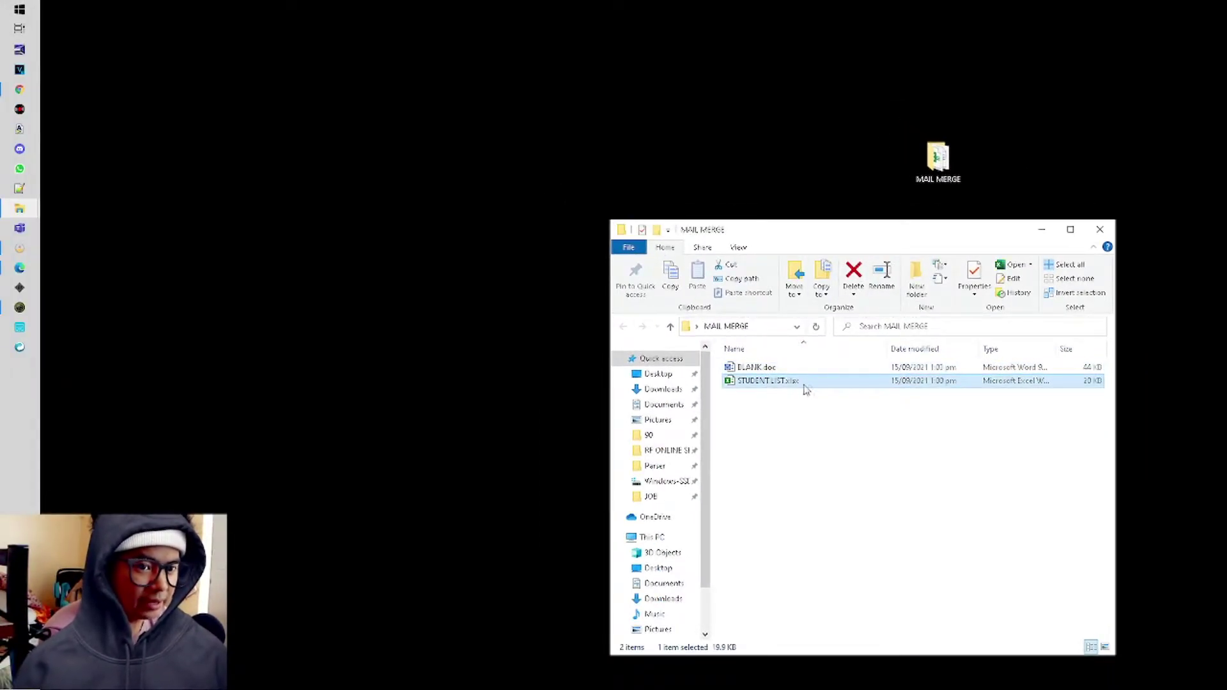
drag(971, 235, 982, 219)
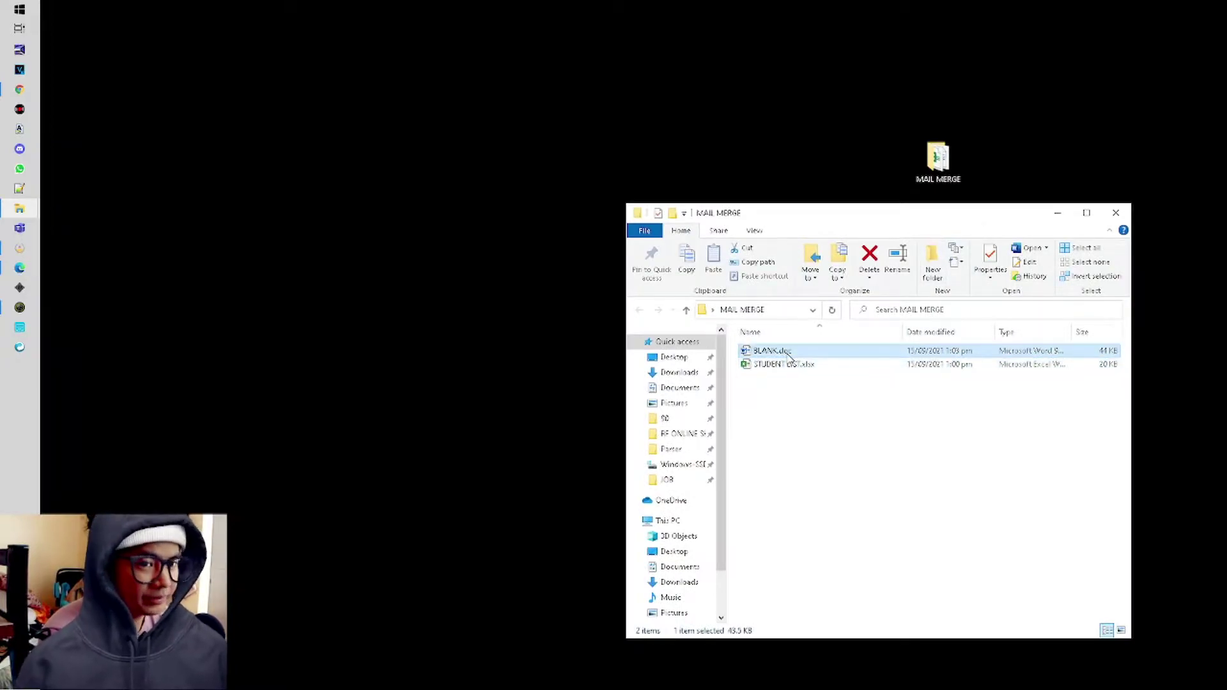
click(807, 407)
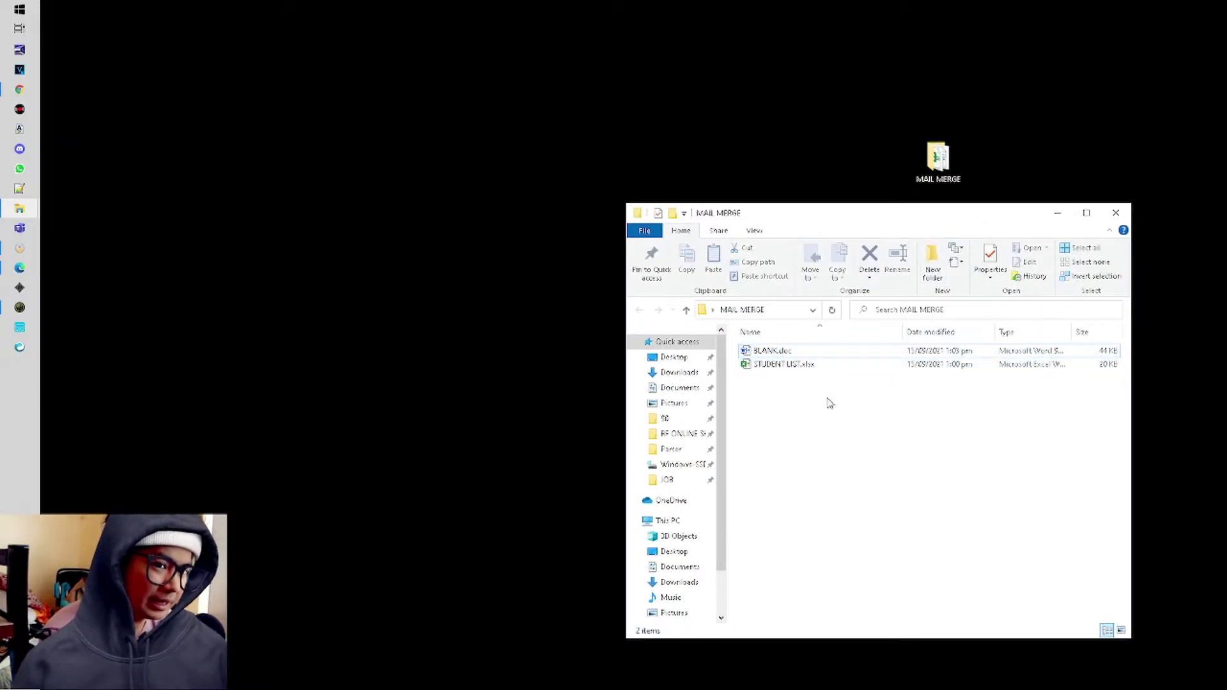
click(952, 179)
click(821, 410)
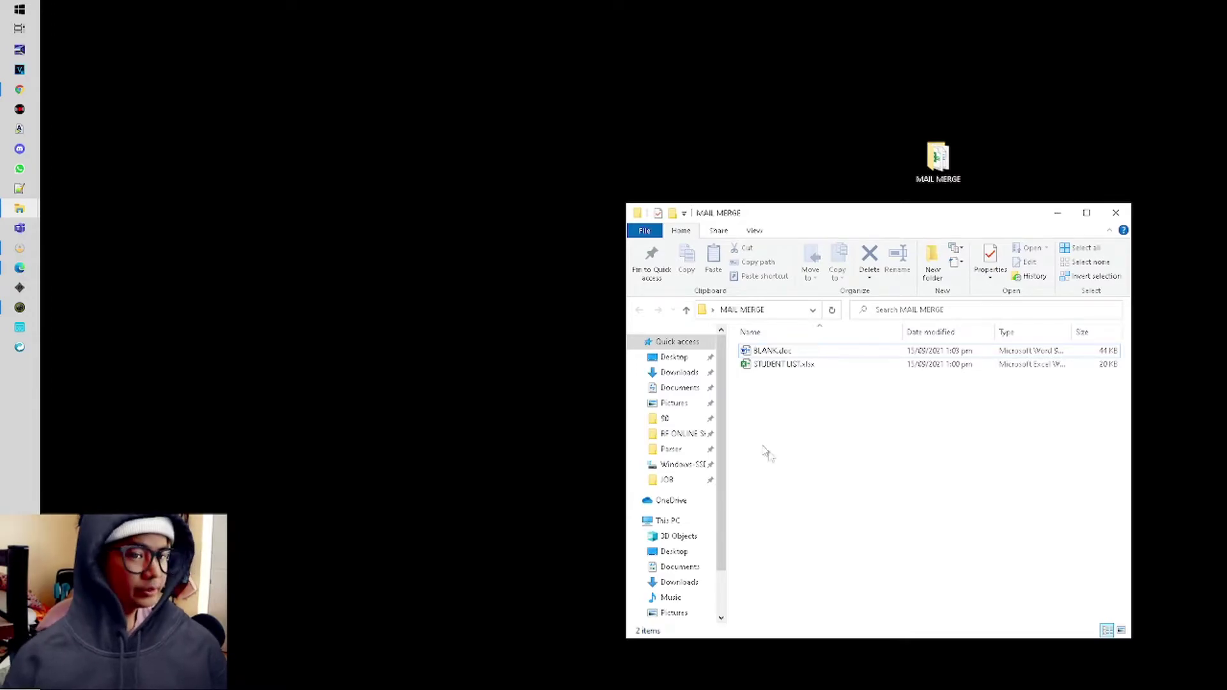
double_click(815, 362)
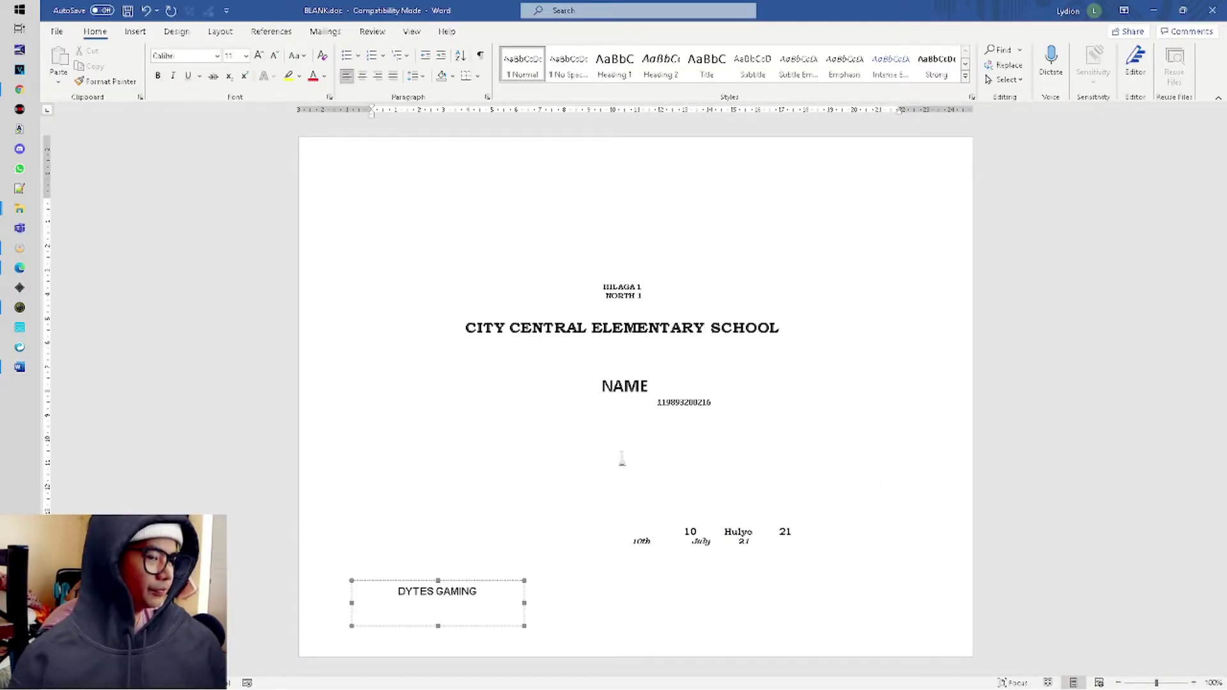
Select the NAME placeholder and the sample number beneath it on the certificate.
click(639, 385)
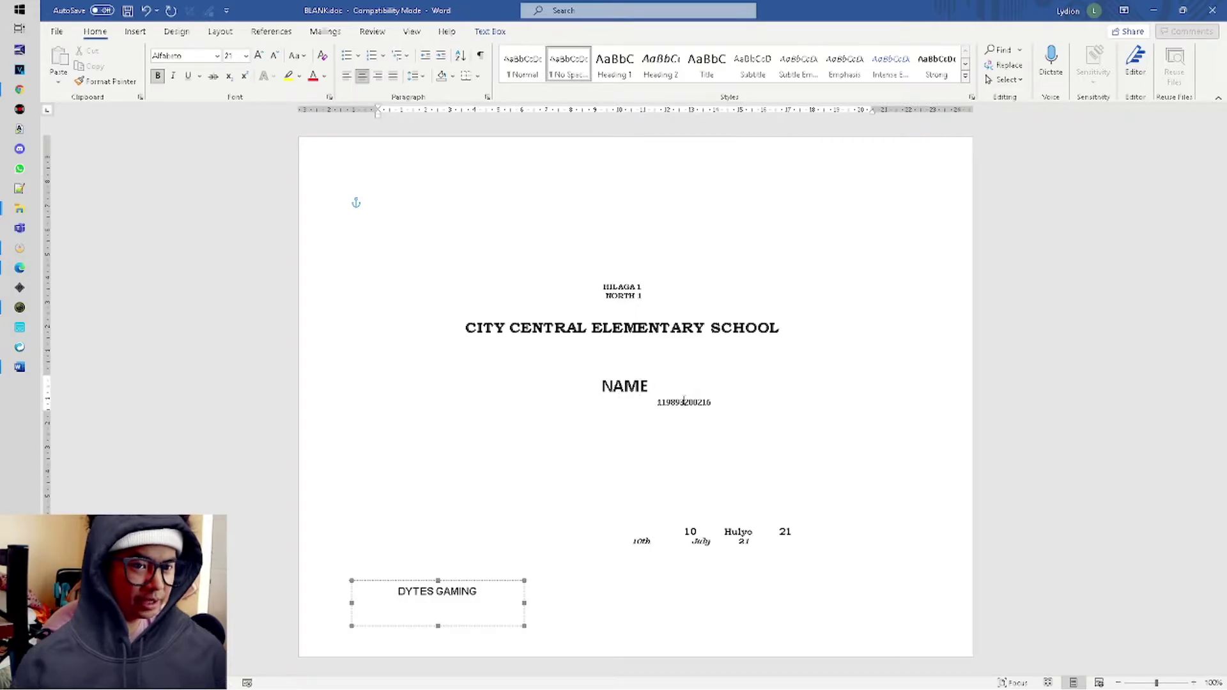
double_click(684, 402)
click(671, 403)
double_click(670, 402)
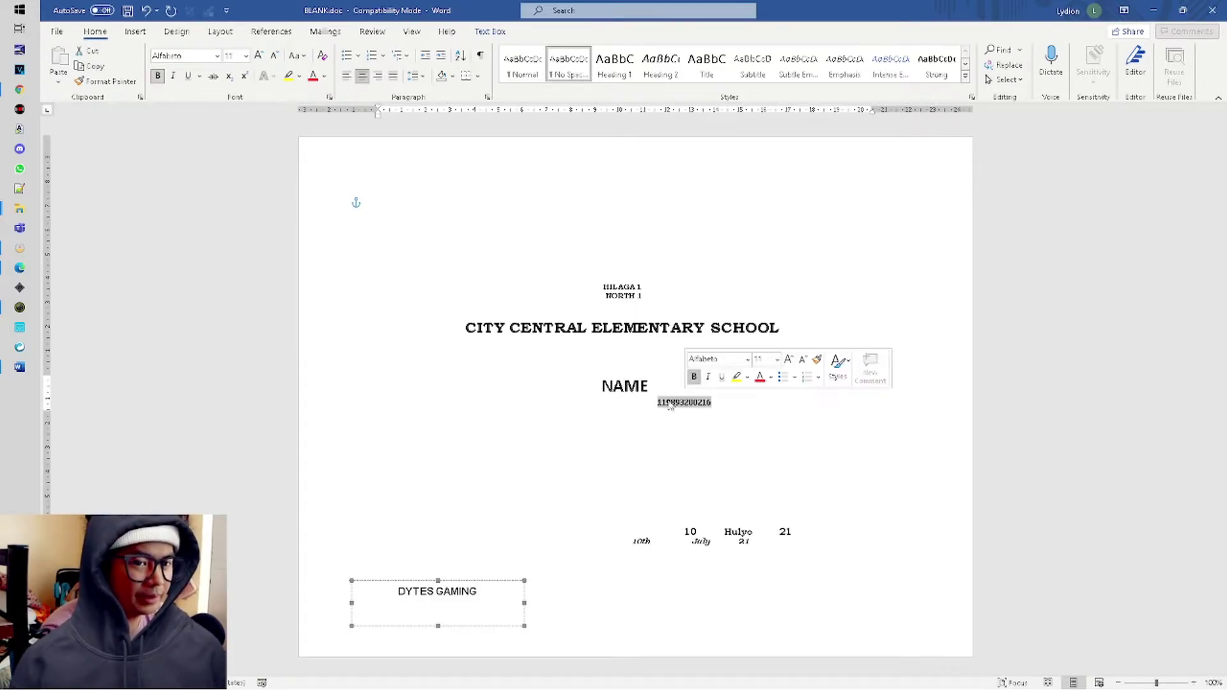
click(671, 403)
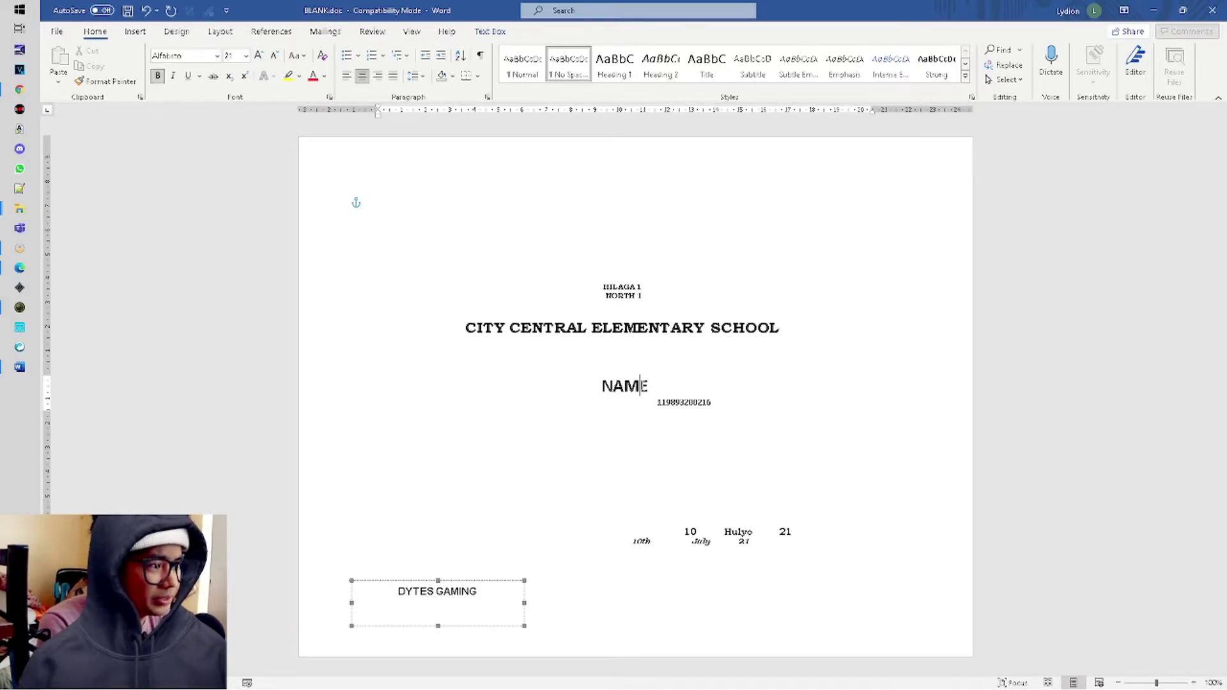
Back in the MAIL MERGE folder, open STUDENT LIST.xlsx in Excel.
key(alt+Tab)
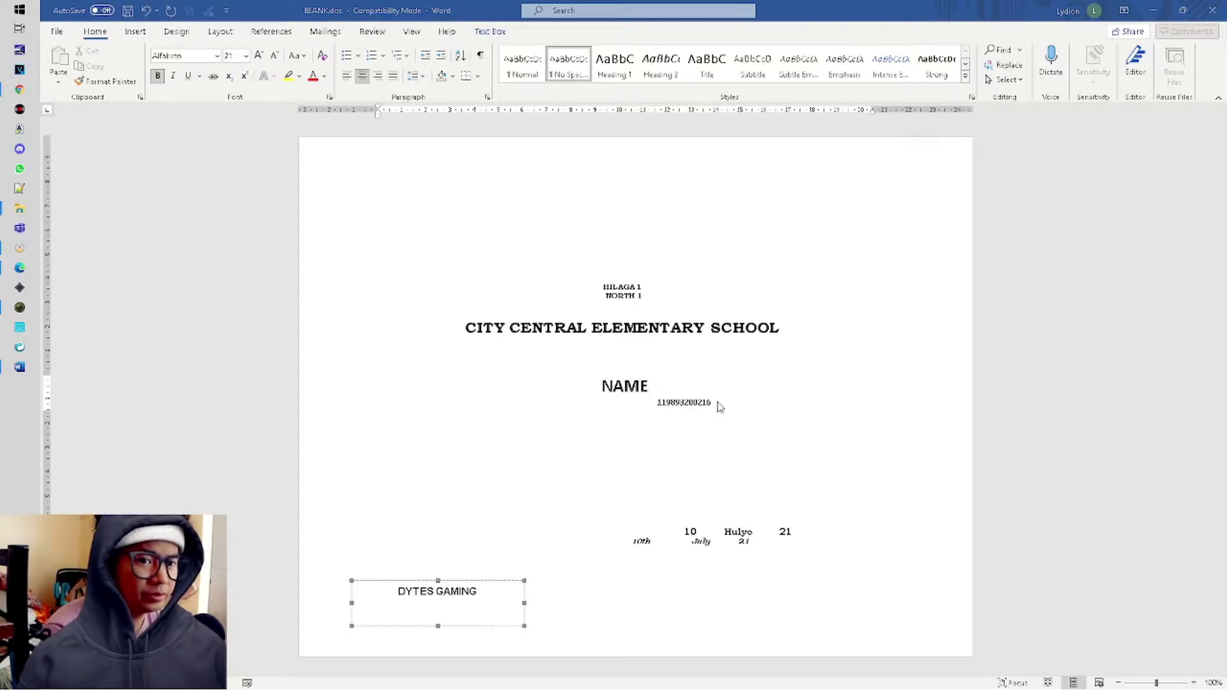
click(807, 377)
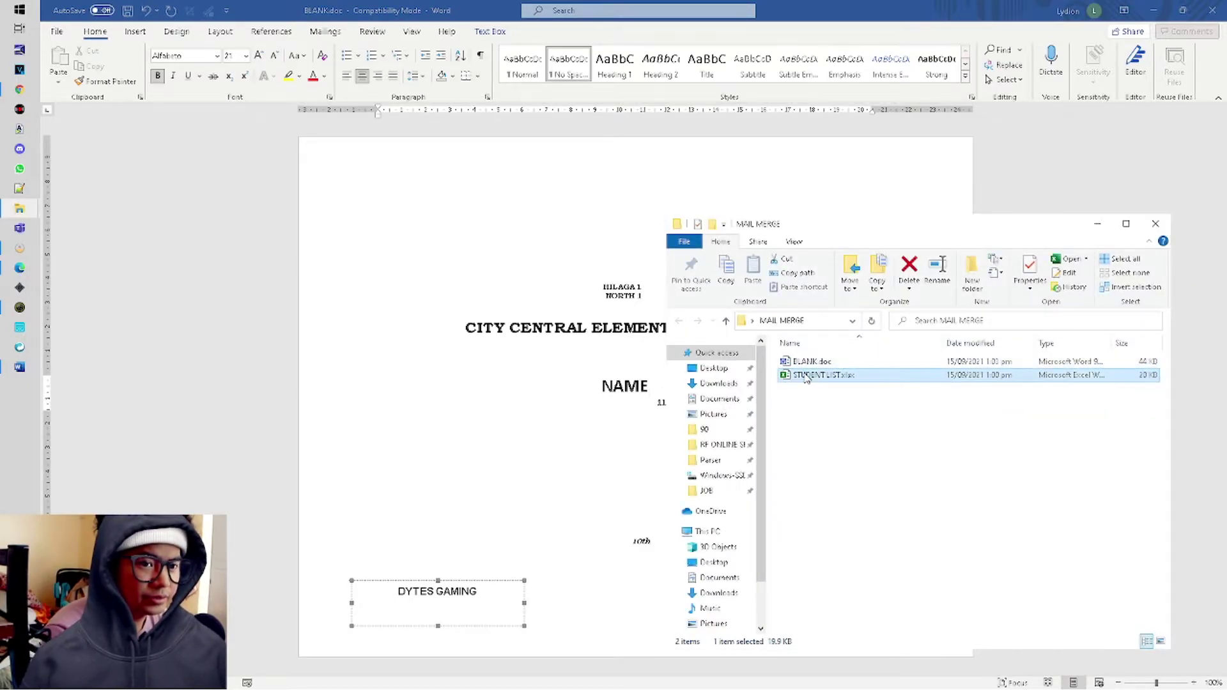
double_click(807, 377)
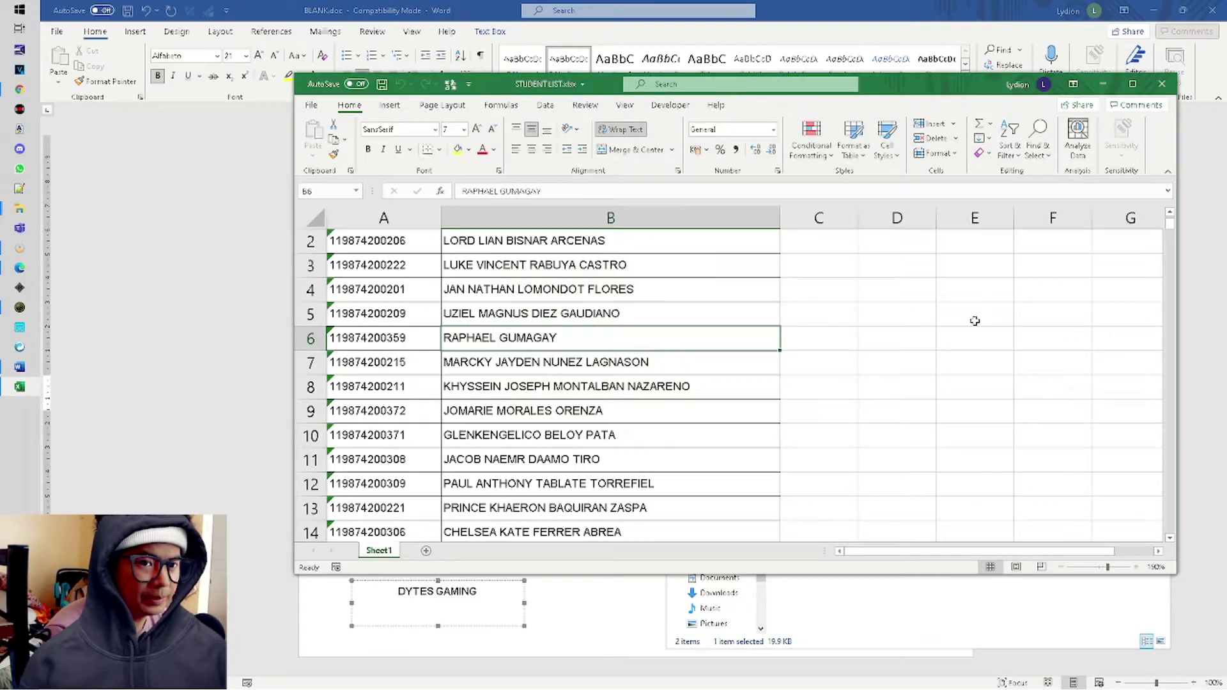
Maximize Excel and confirm the LRN and NAME data runs down to row 322.
click(1132, 83)
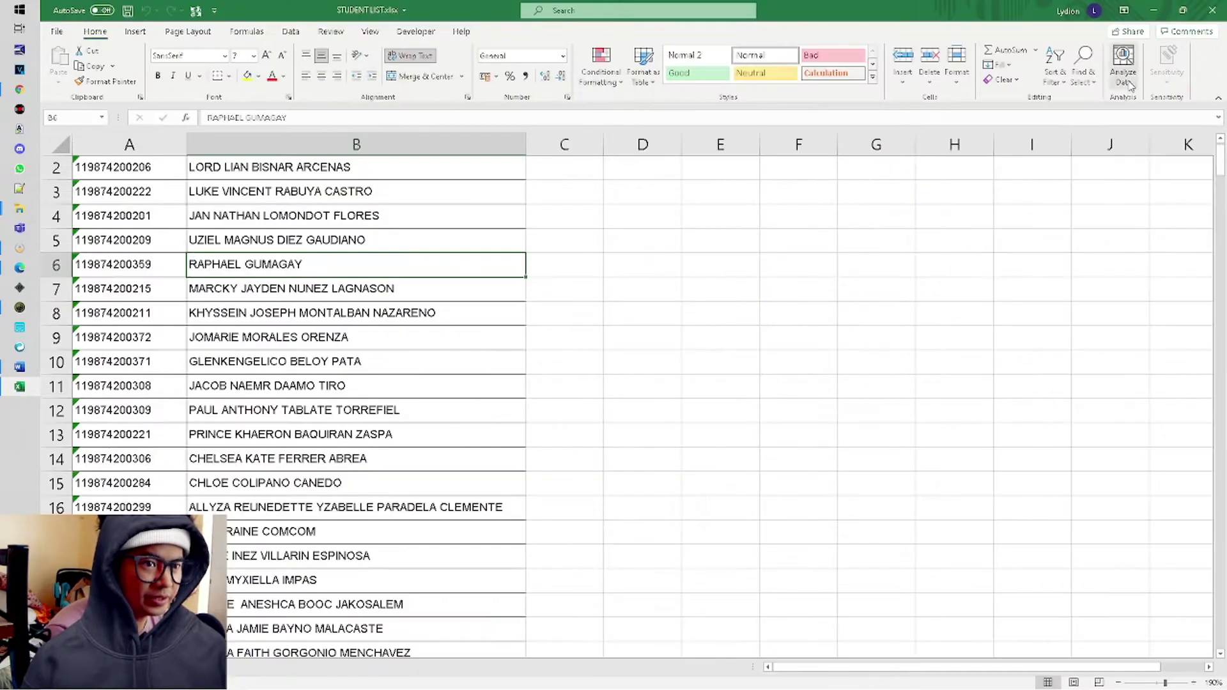
scroll(442, 262, up, 1)
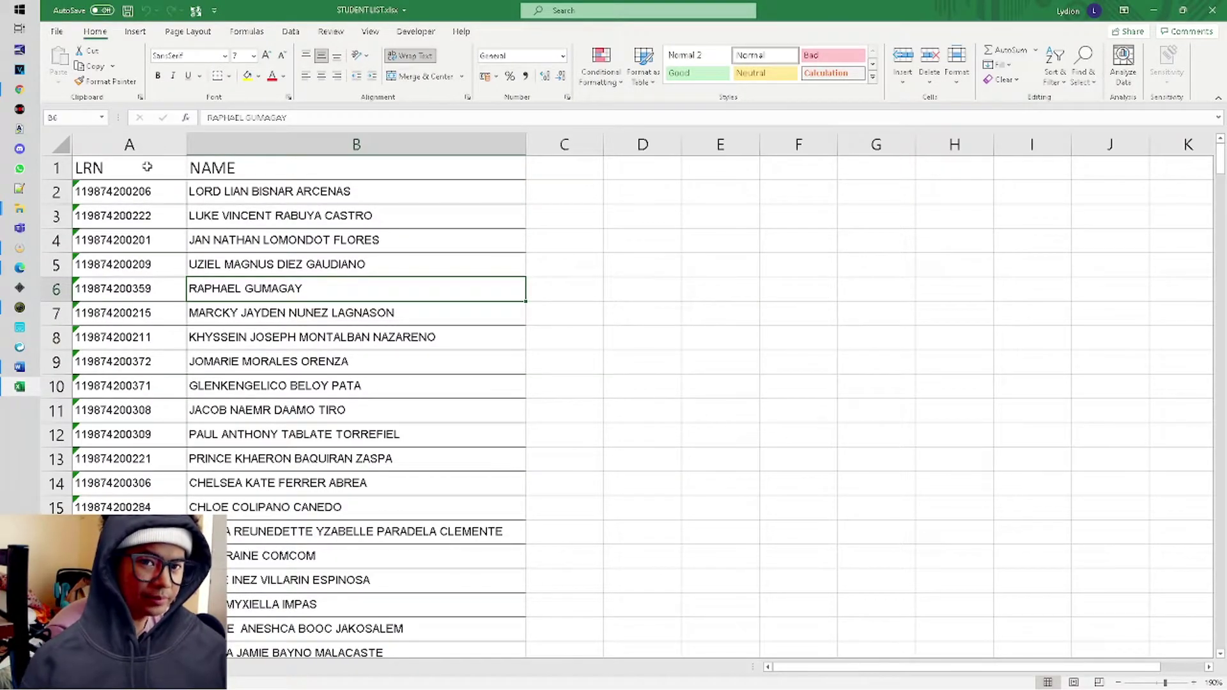
scroll(264, 273, up, 1)
scroll(264, 273, down, 3)
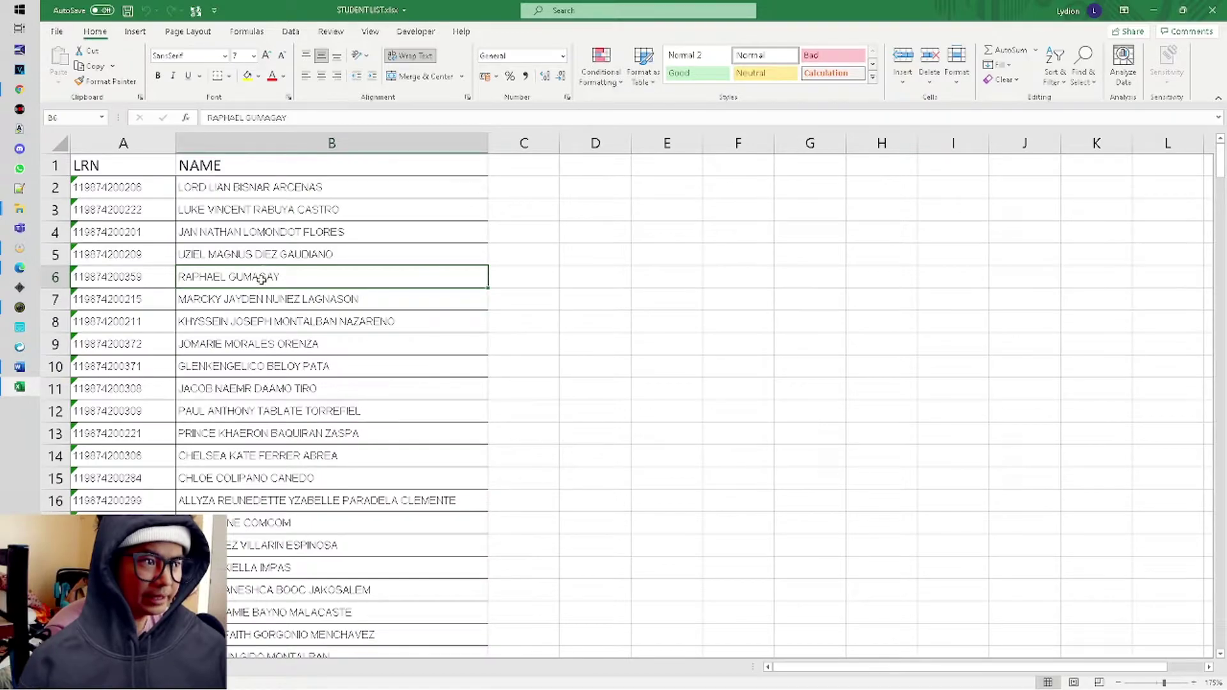
click(121, 168)
click(241, 173)
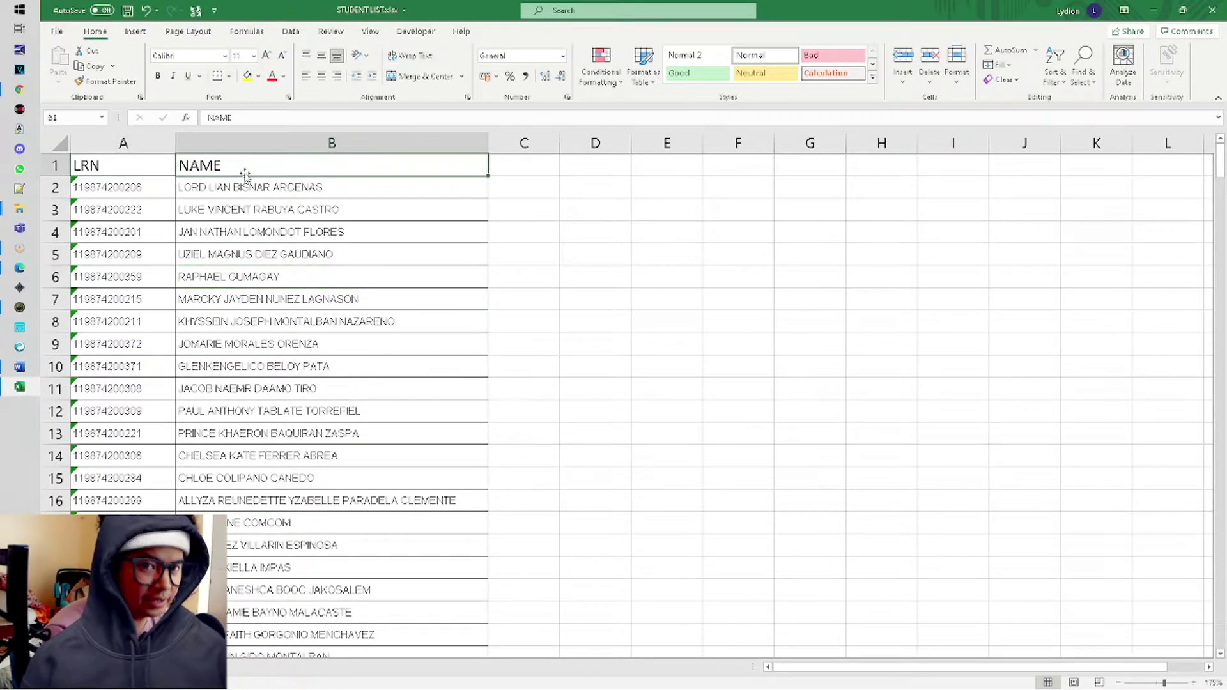
scroll(243, 195, down, 5)
scroll(200, 287, down, 10)
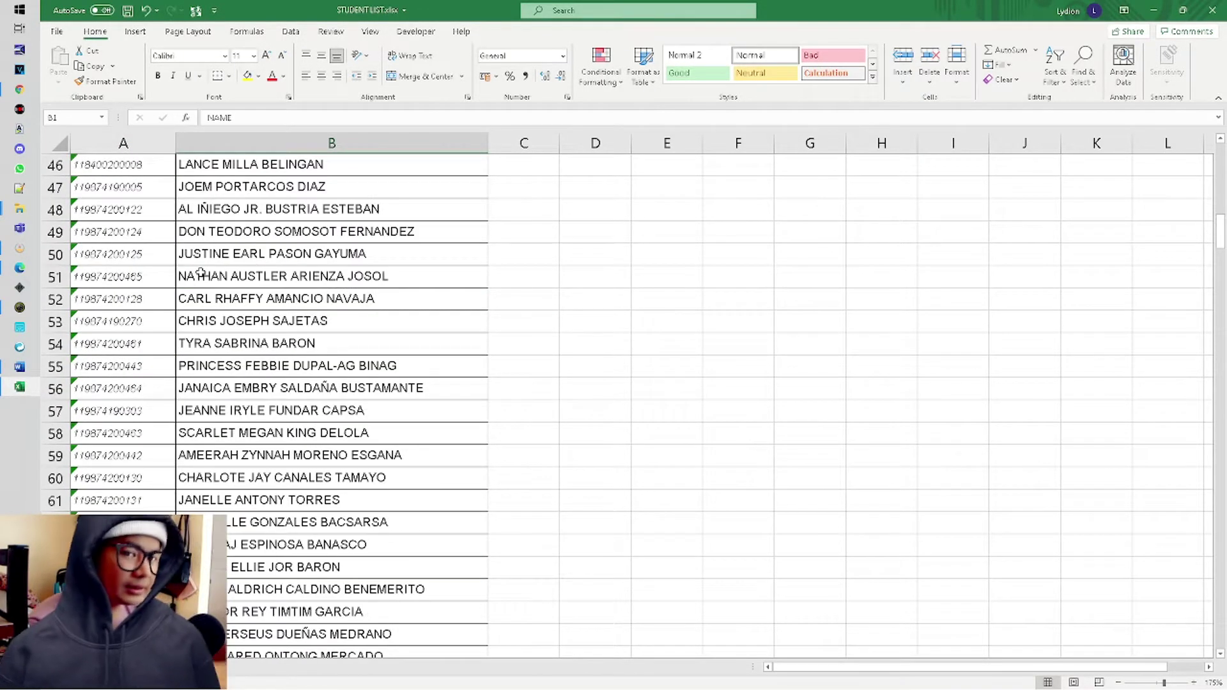
key(ctrl+shift+Down)
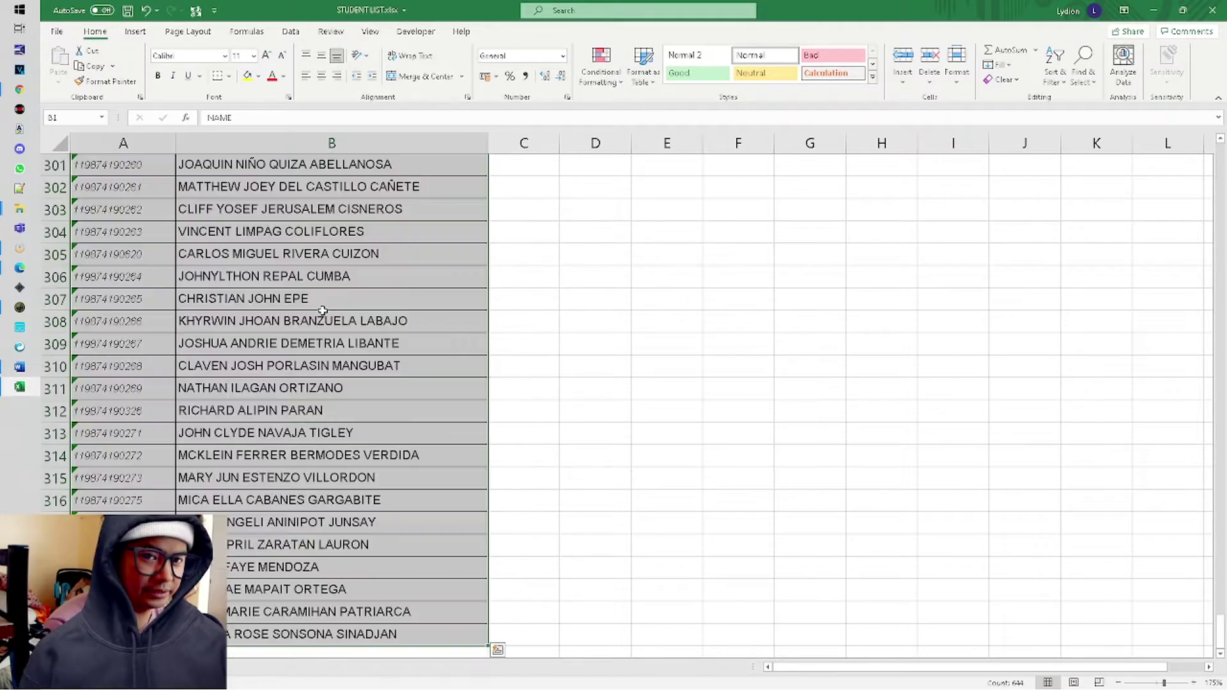
key(ctrl+BackSpace)
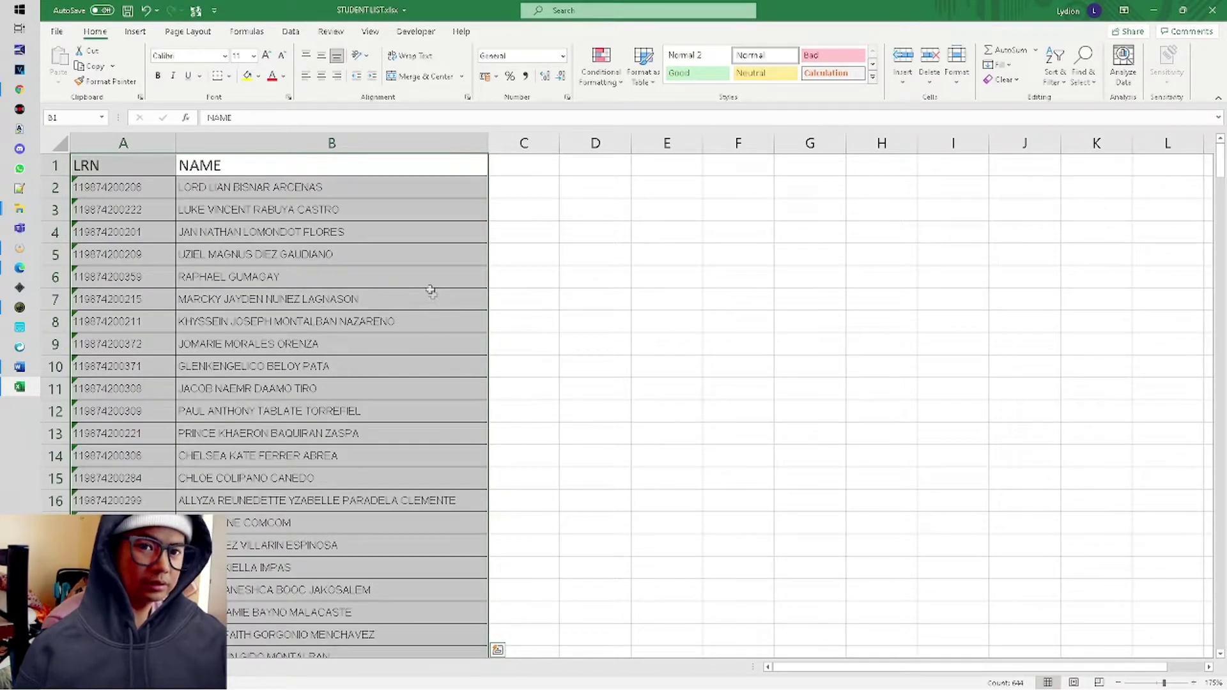
click(533, 279)
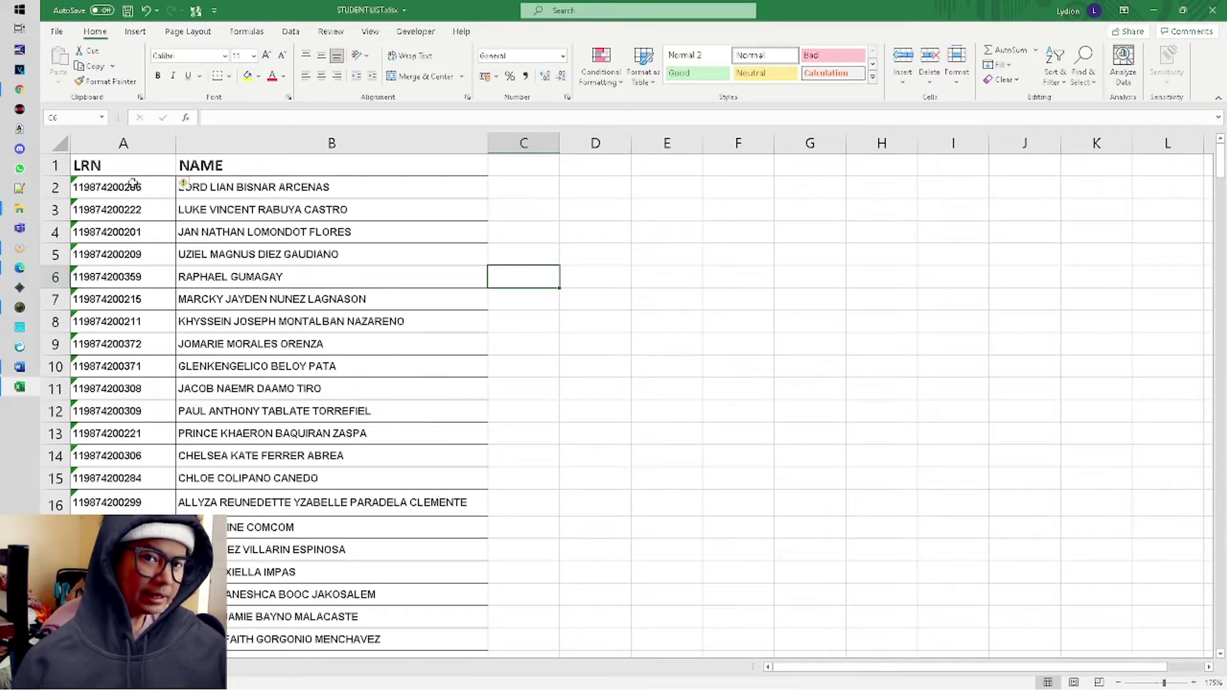
click(211, 187)
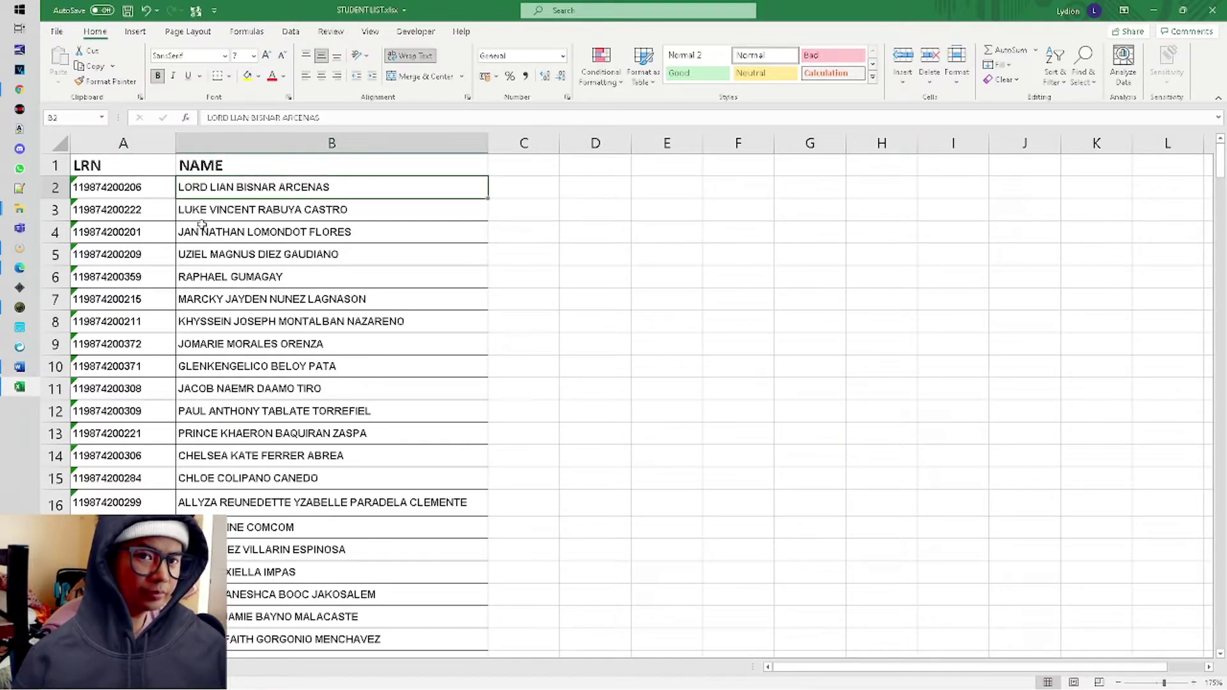
Scroll through the rest of the student list, then return to BLANK.doc and select NAME.
key(alt+Tab)
key(alt+Tab)
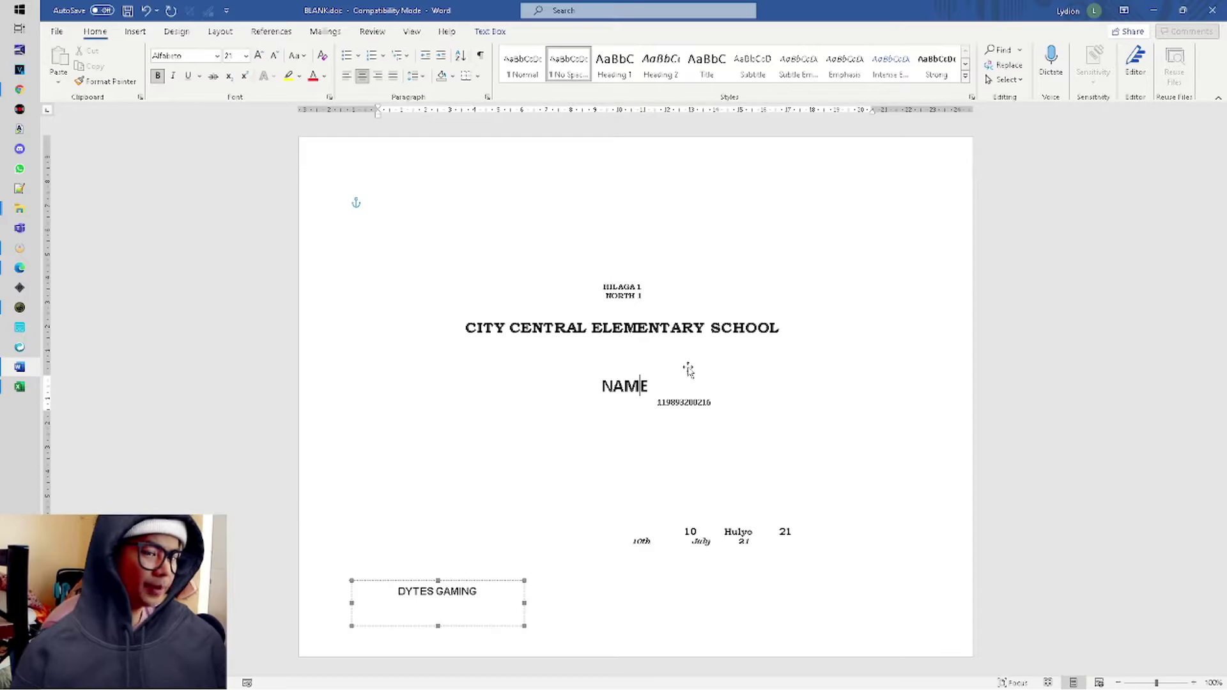
key(alt+Tab)
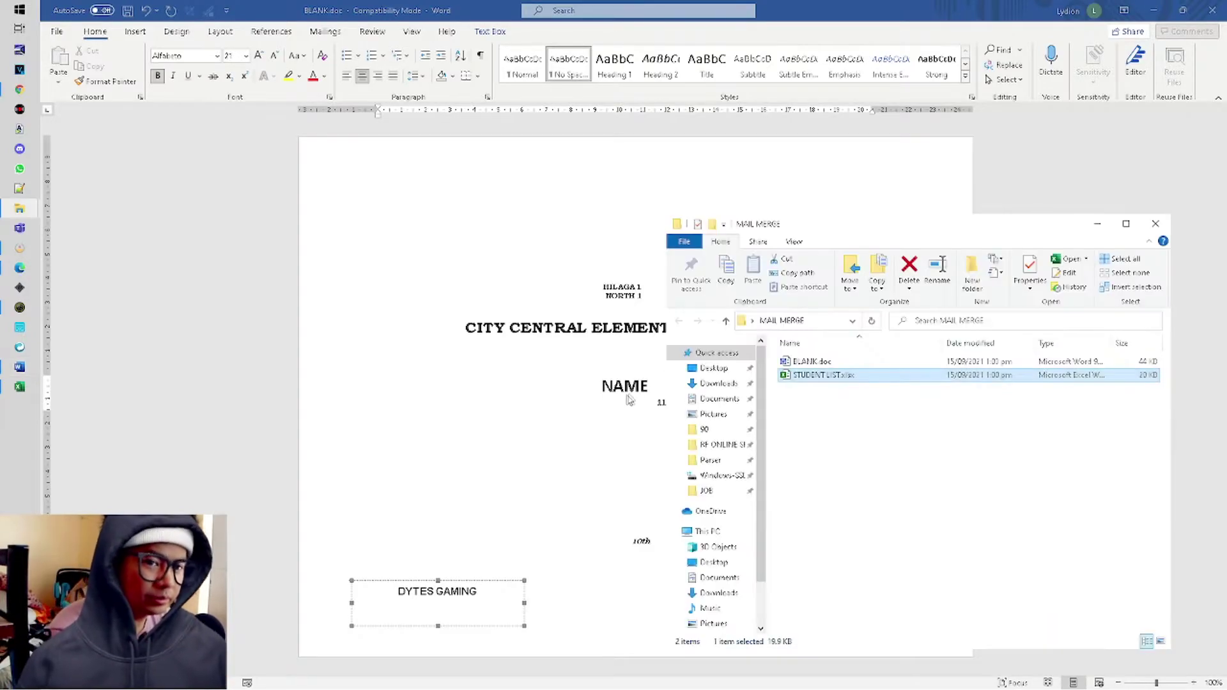
key(alt+Tab)
key(Tab)
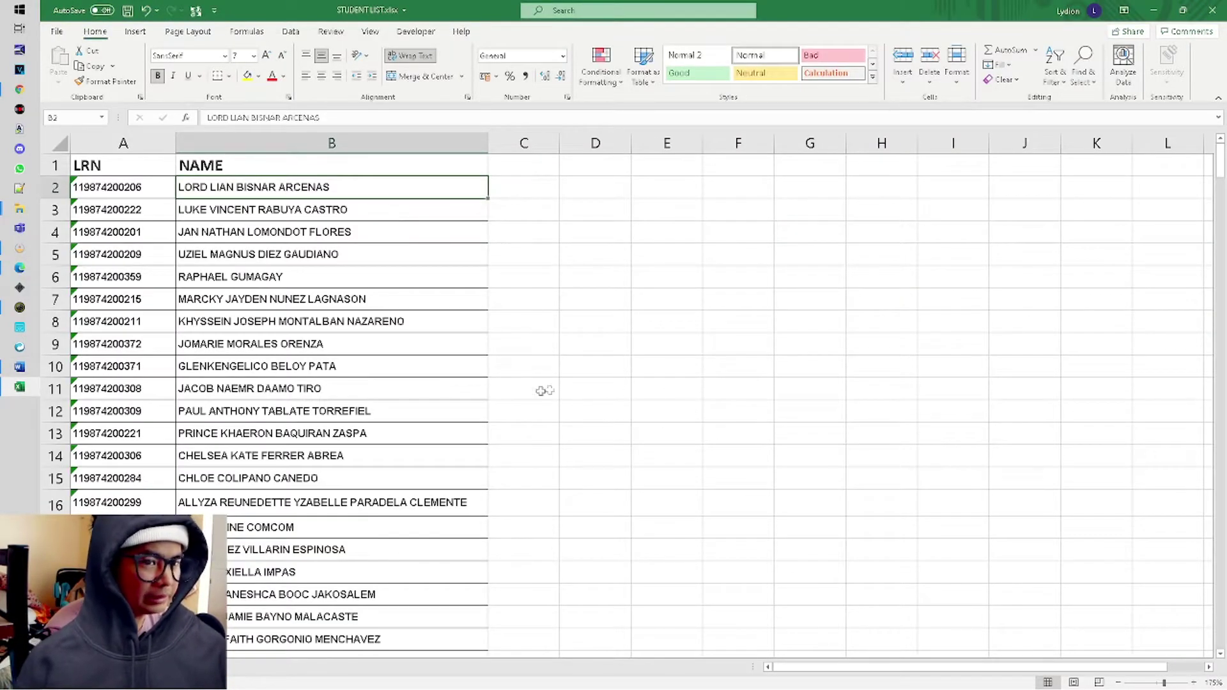
scroll(717, 388, down, 20)
scroll(676, 432, down, 17)
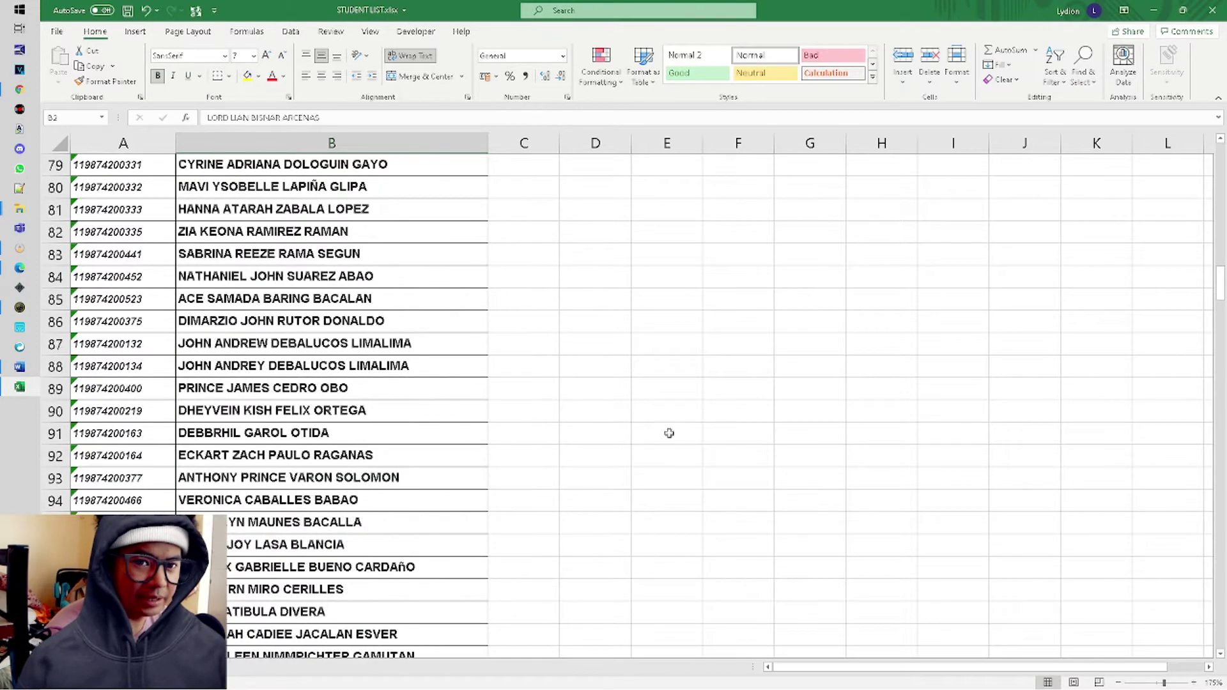
drag(1219, 342, 1215, 666)
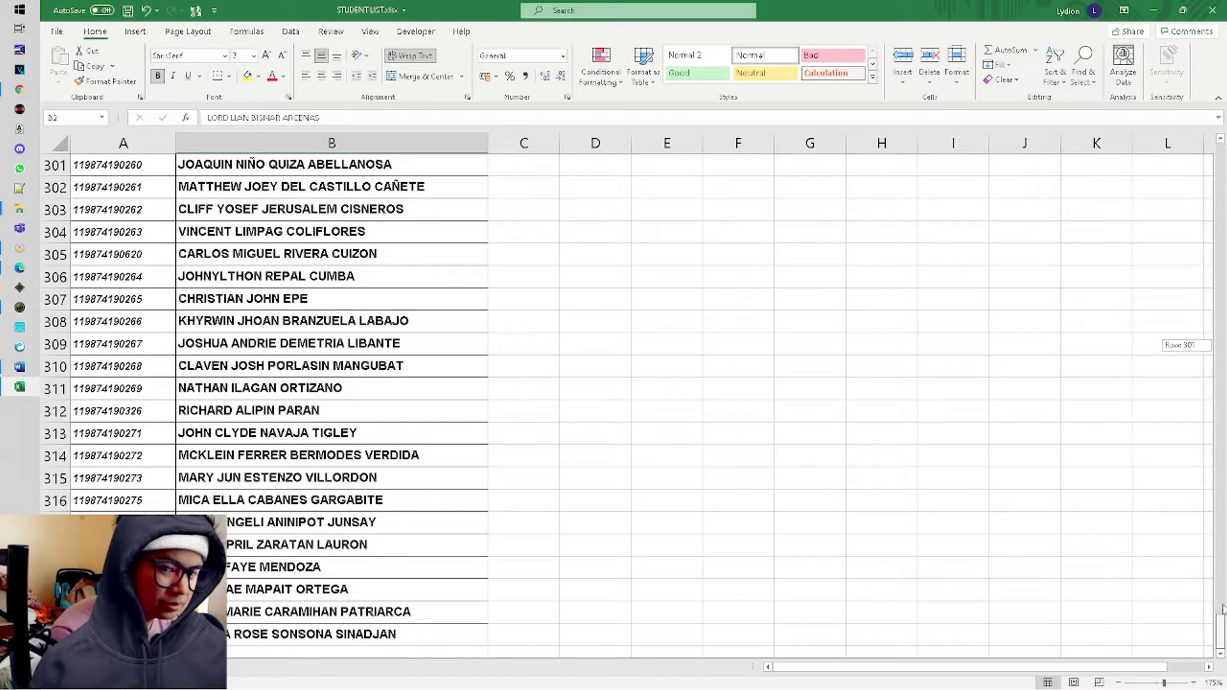
drag(1222, 607, 1219, 149)
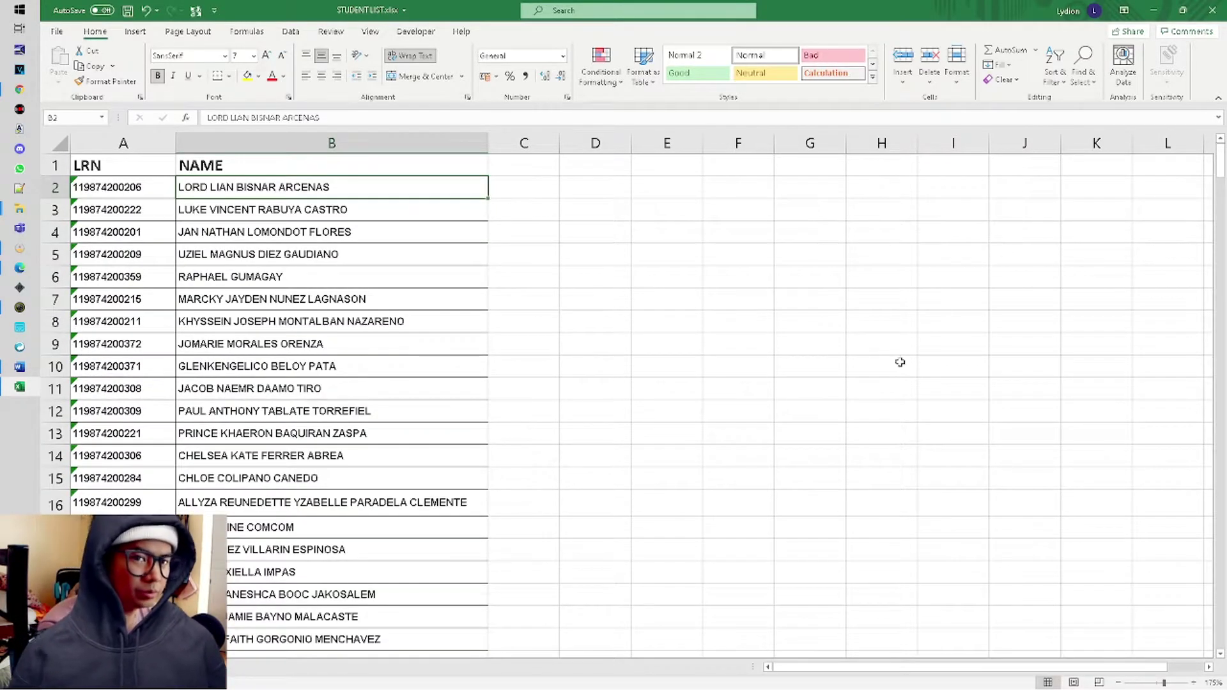
key(alt+Tab)
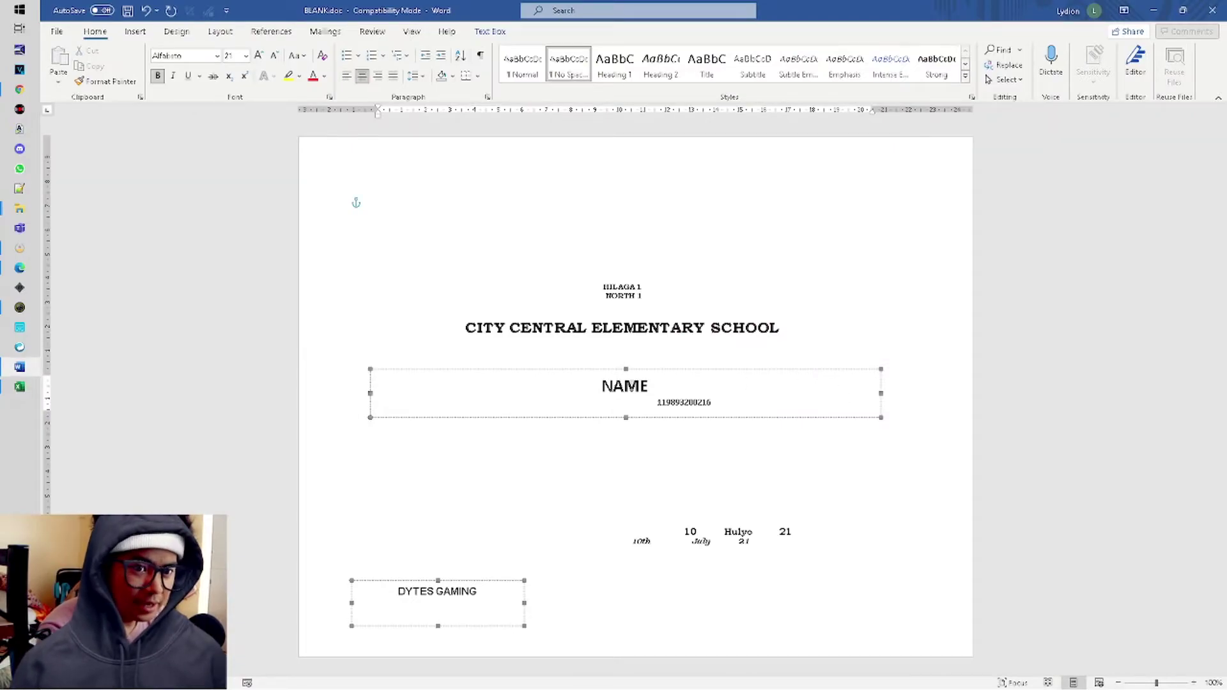
double_click(632, 390)
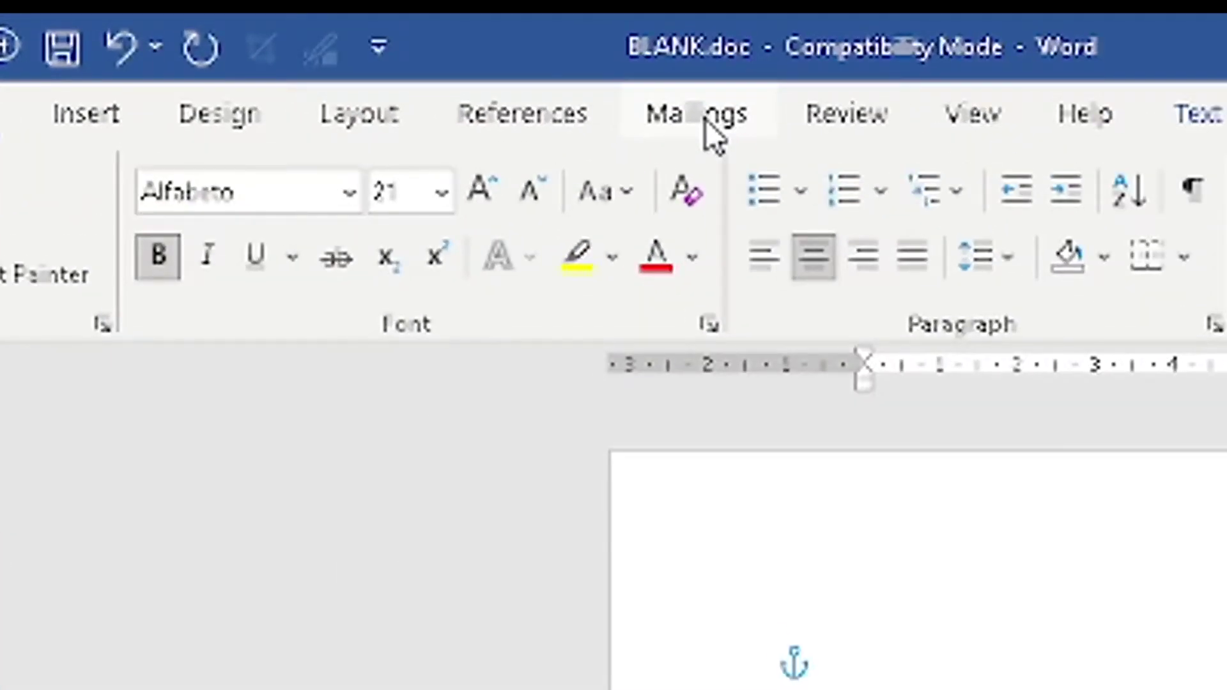
From Mailings > Select Recipients, choose Use an Existing List to open Select Data Source.
click(328, 33)
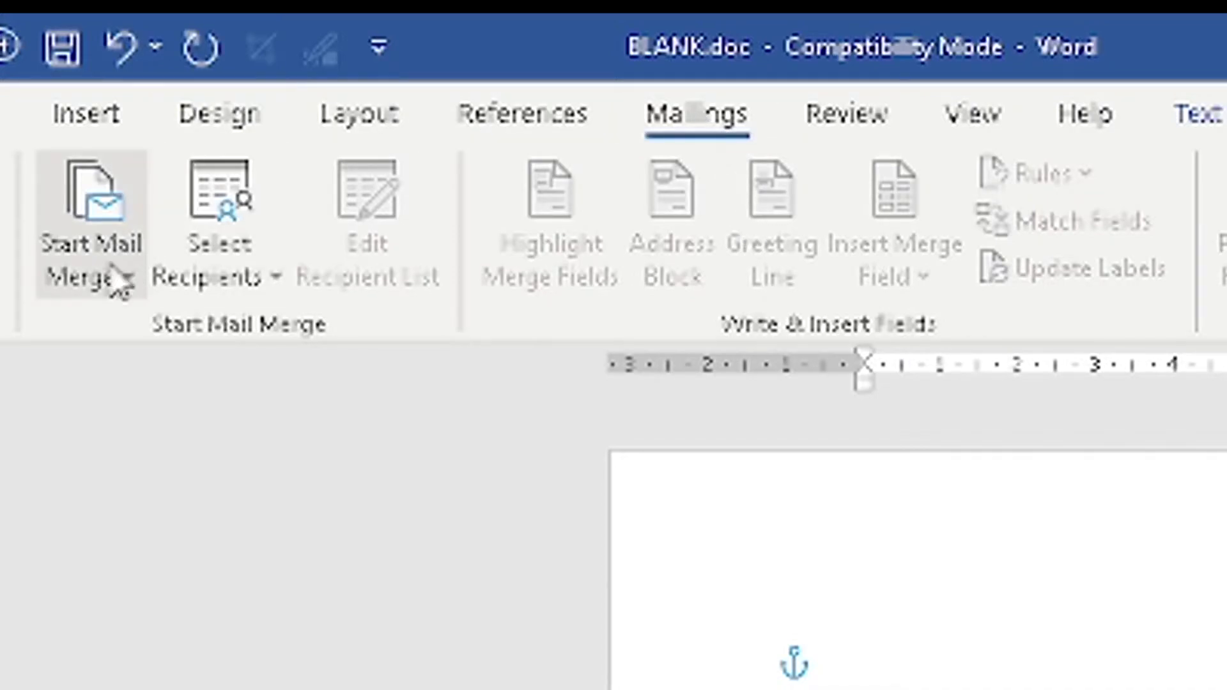
click(249, 282)
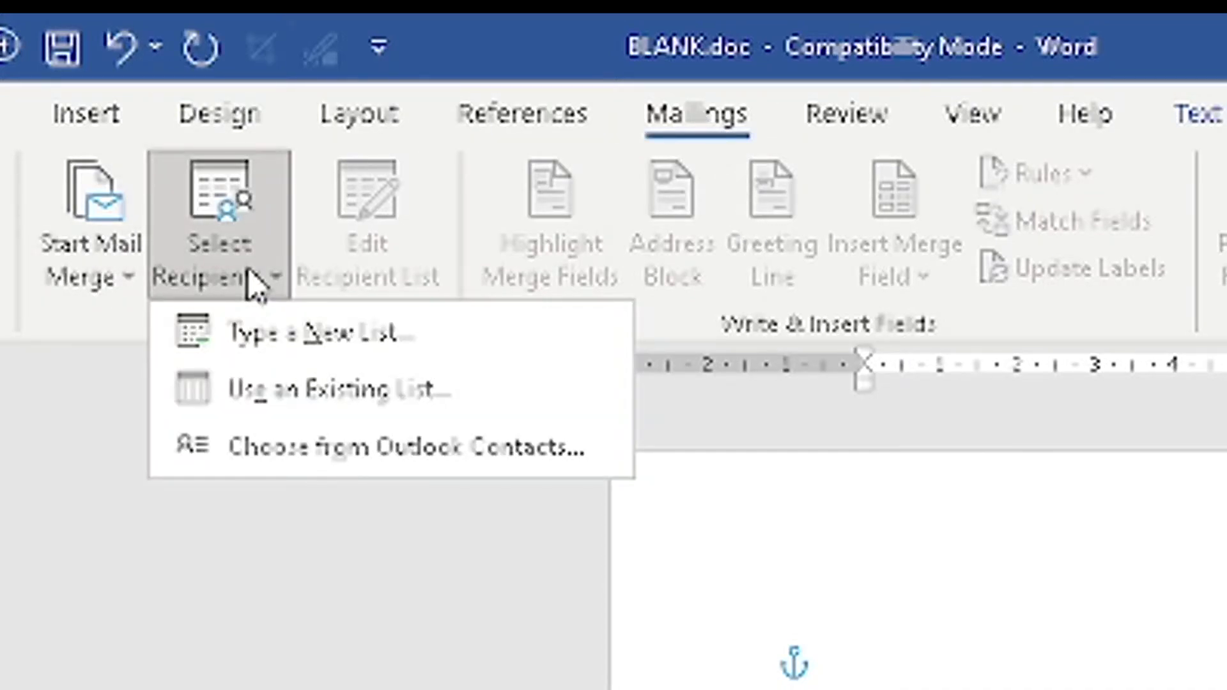
click(83, 288)
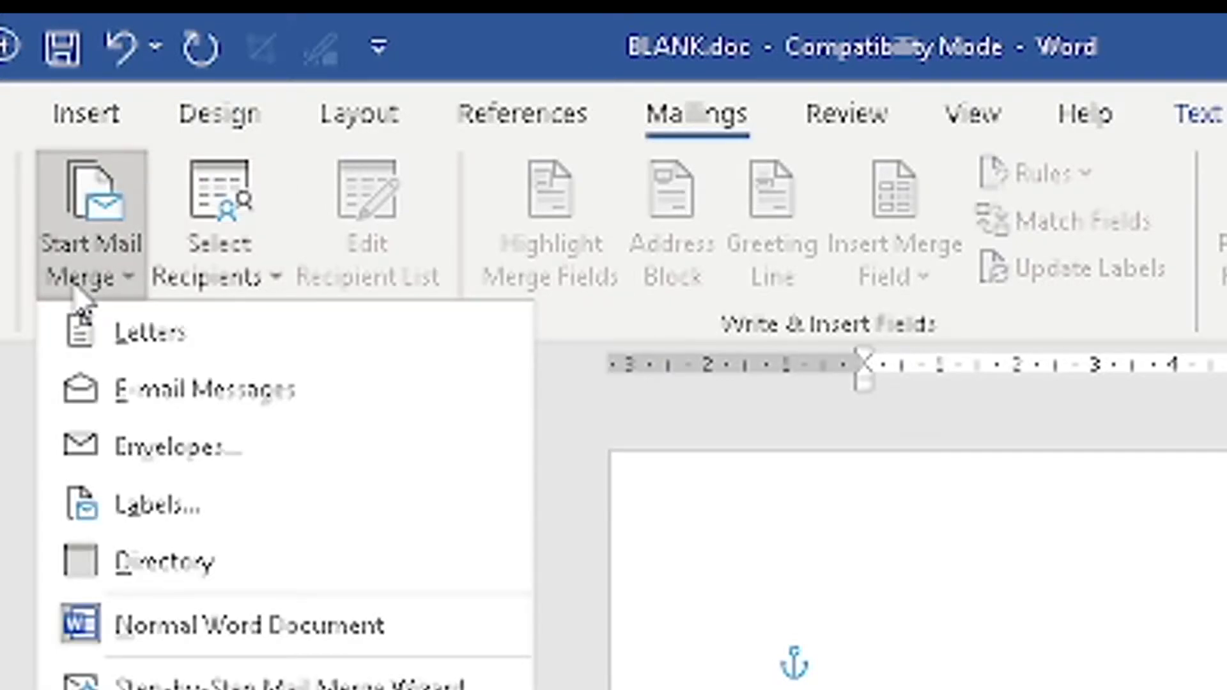
click(220, 286)
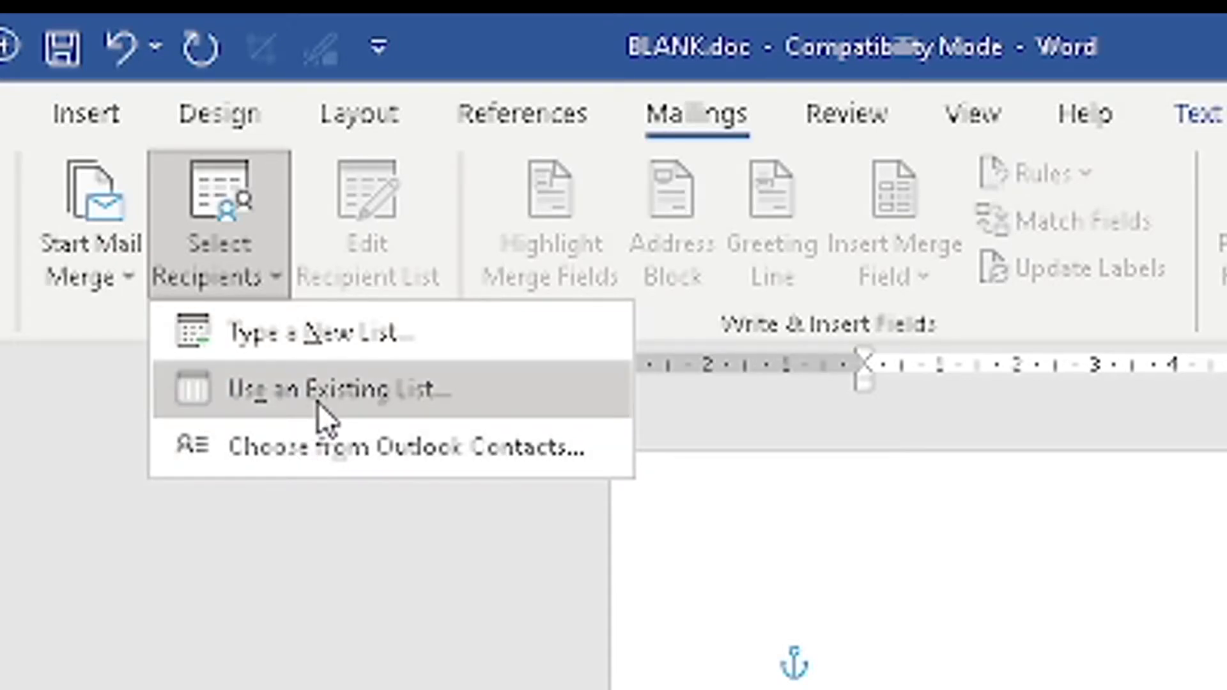
click(665, 131)
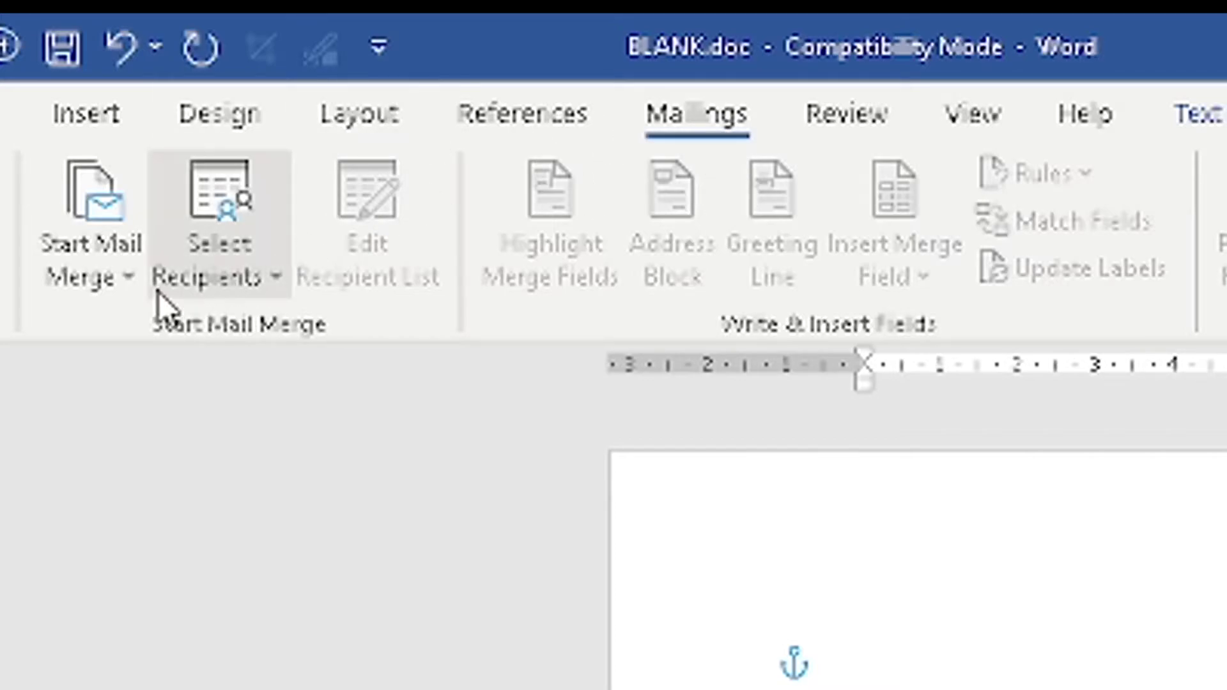
click(220, 264)
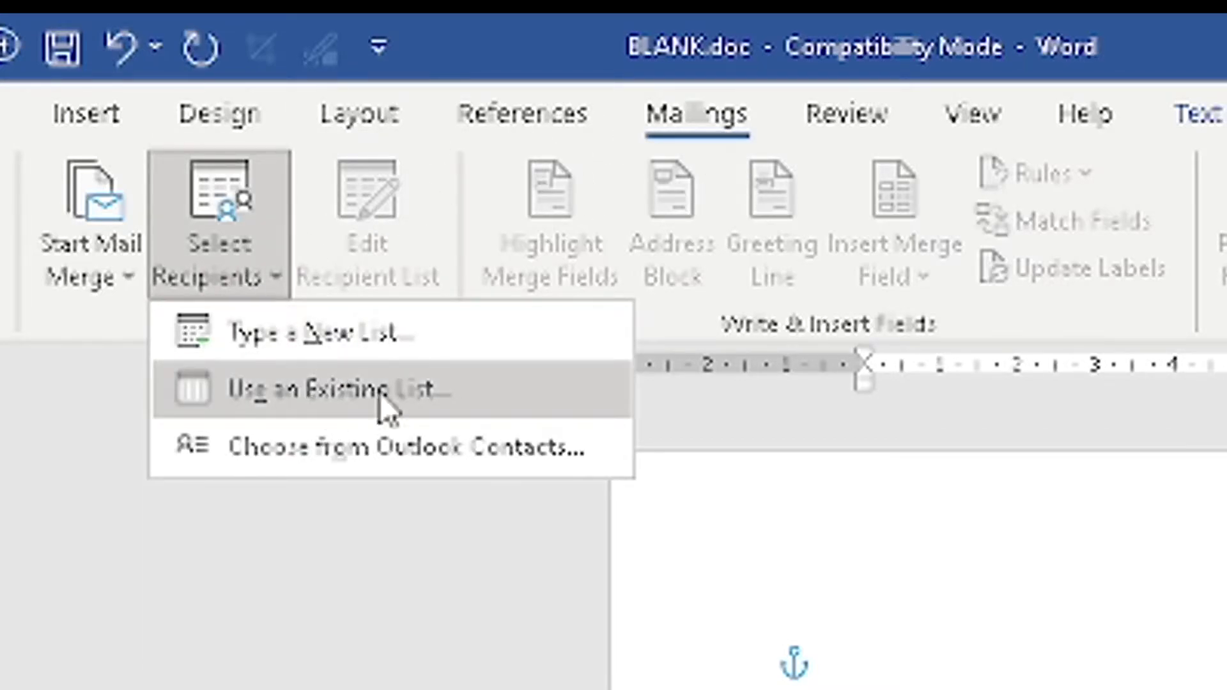
click(309, 402)
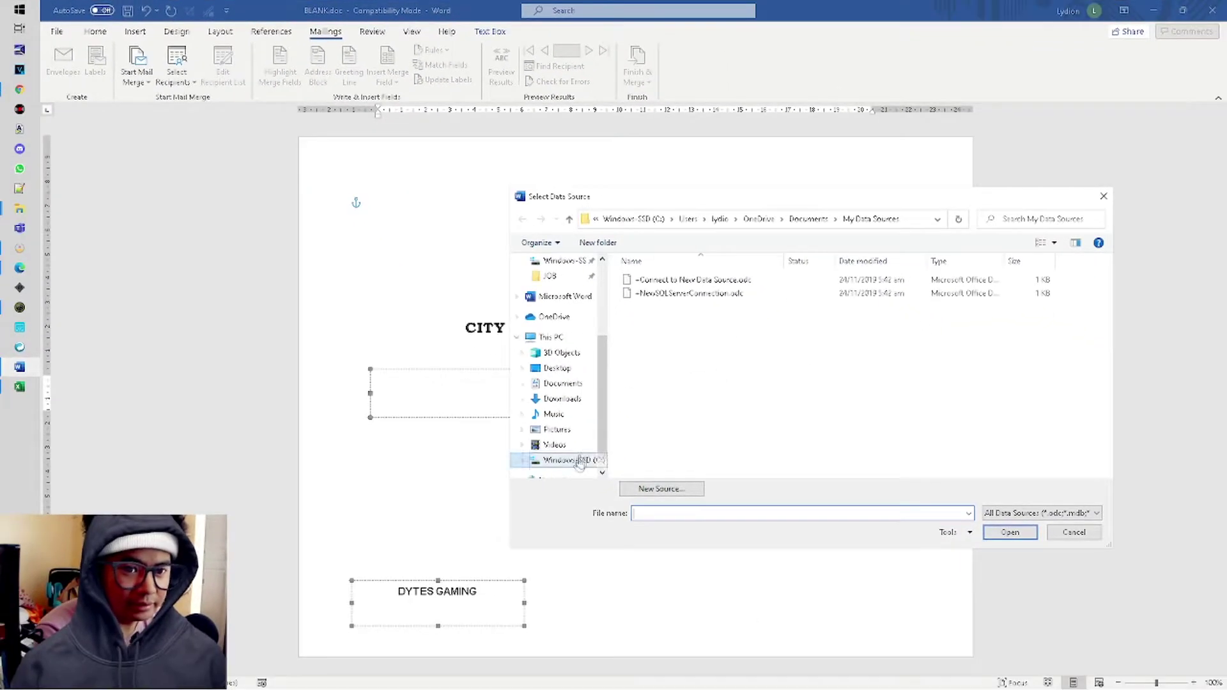
Browse to Desktop > MAIL MERGE and open STUDENT LIST.xlsx as the data source.
click(573, 460)
scroll(703, 390, down, 5)
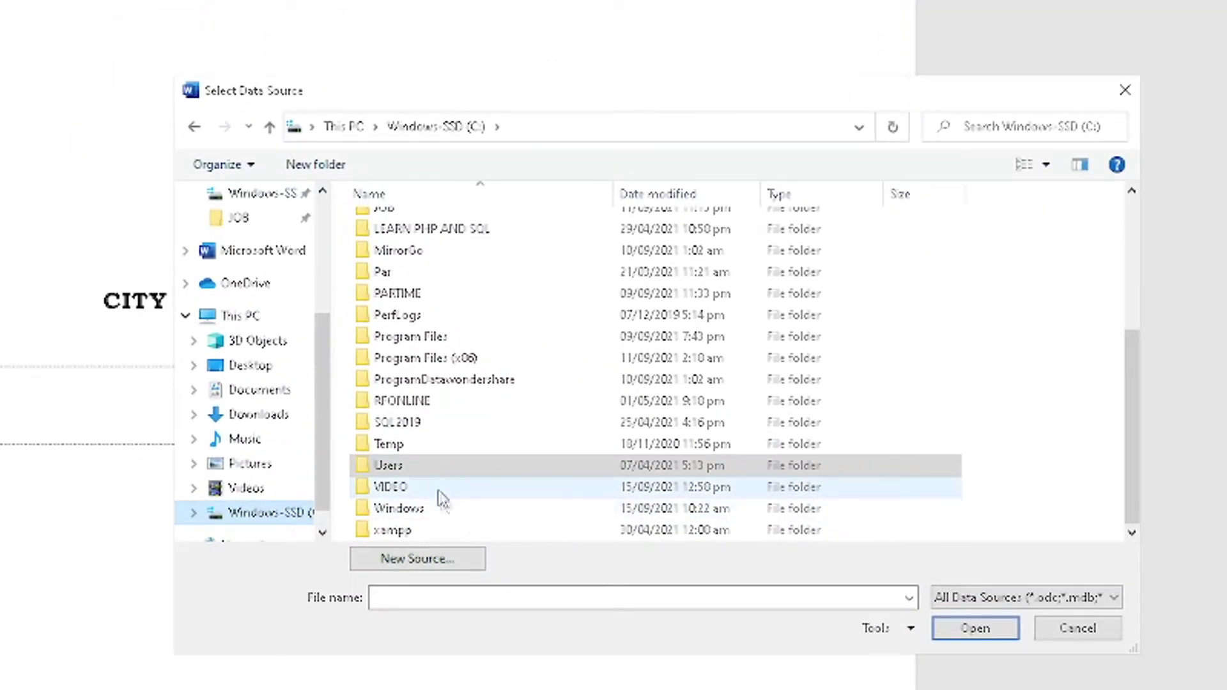
scroll(409, 448, up, 3)
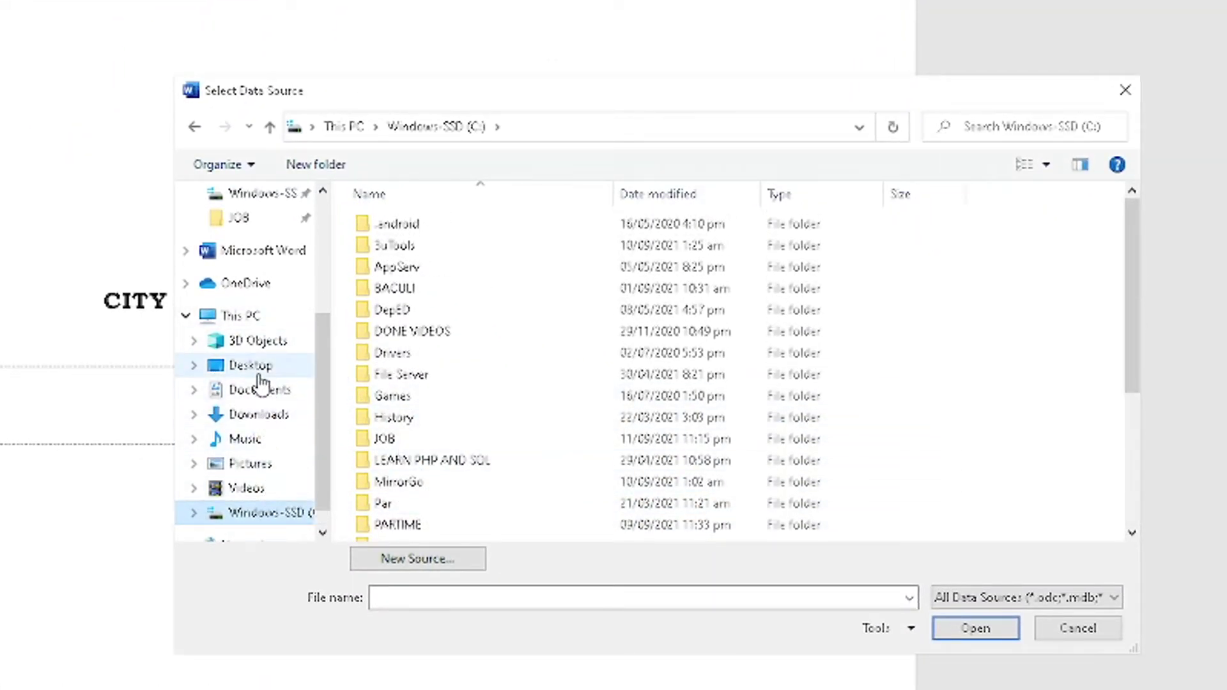
click(284, 368)
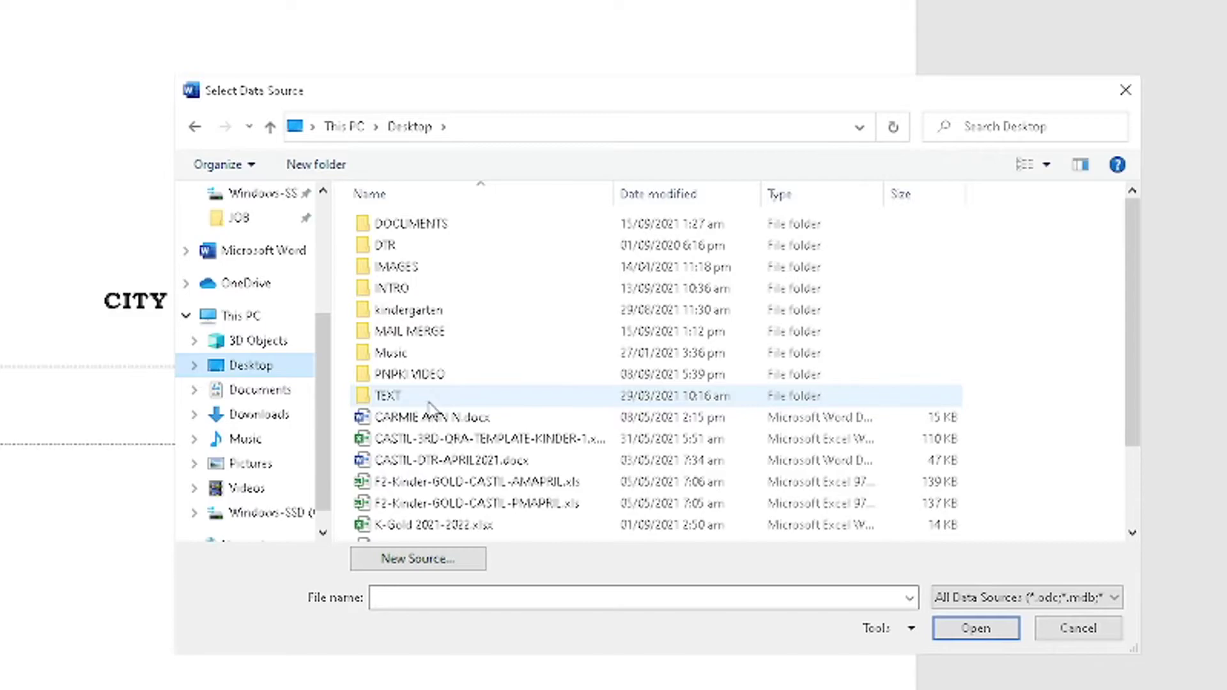
double_click(451, 339)
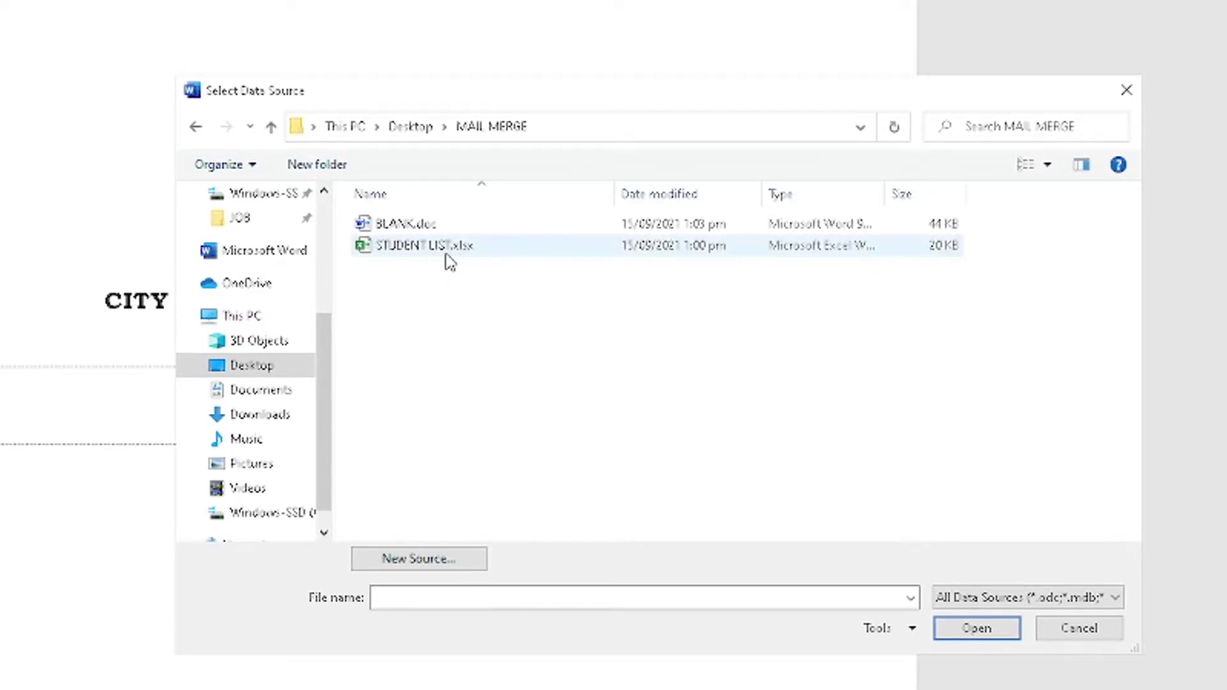
click(430, 249)
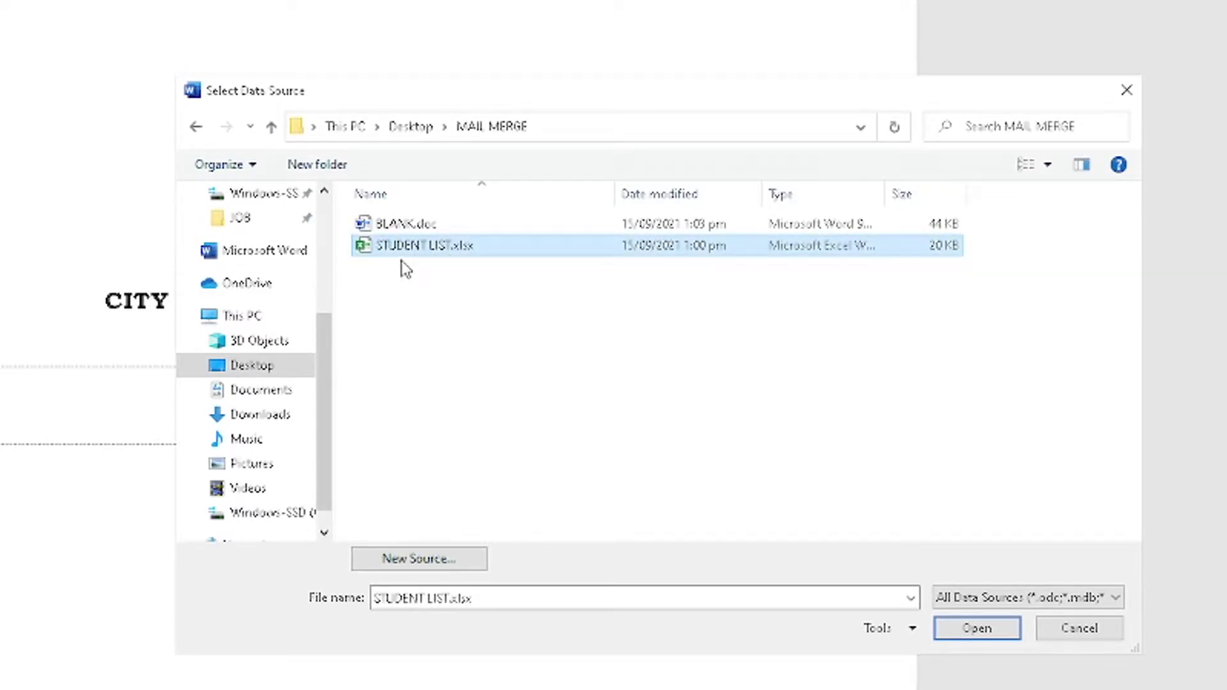
click(978, 629)
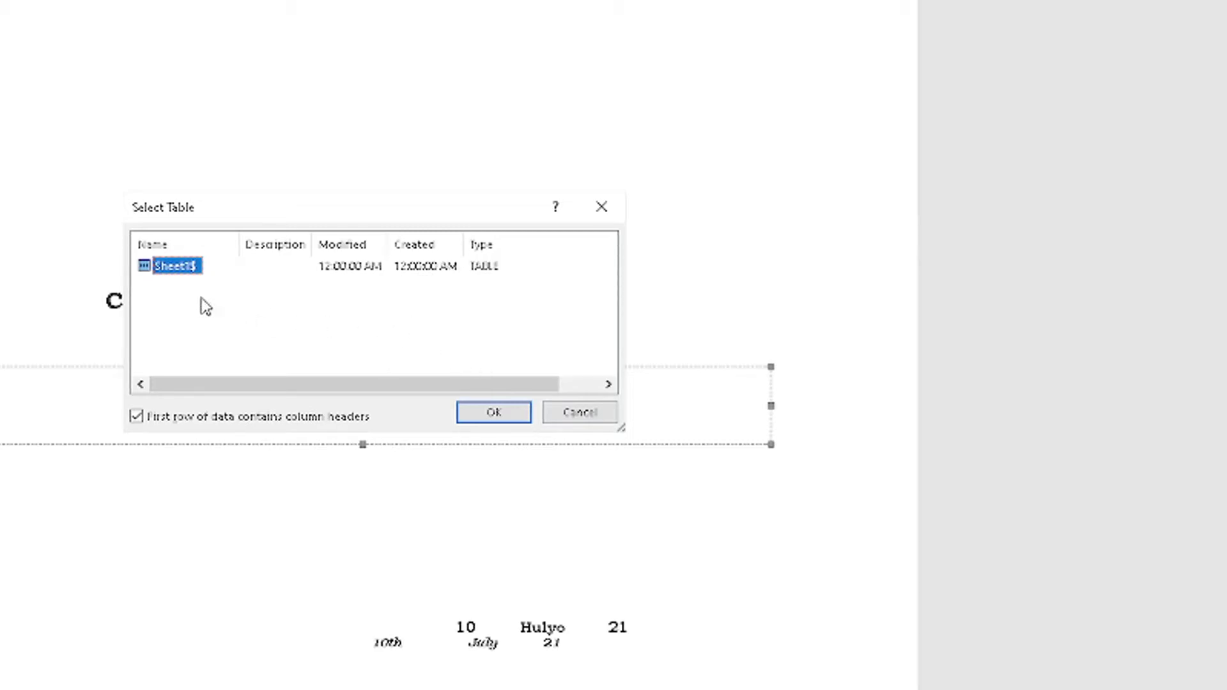
Accept Sheet1$ as the table, then review and close the Mail Merge Recipients list.
drag(182, 213, 473, 64)
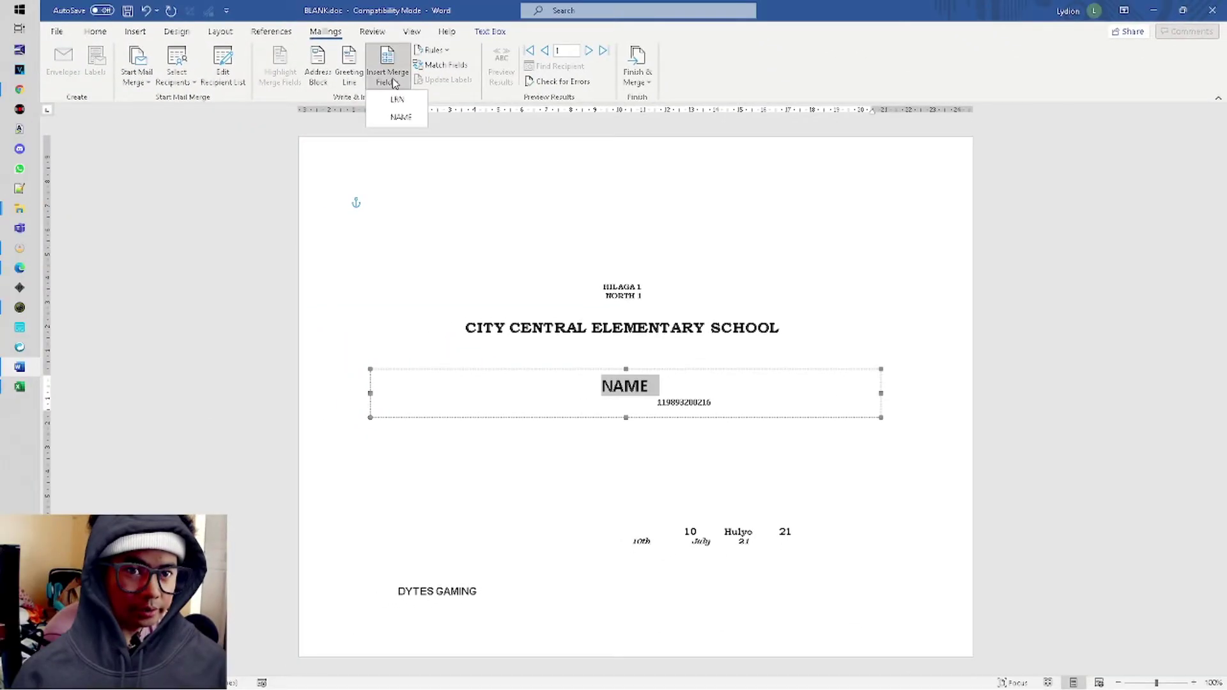
click(393, 81)
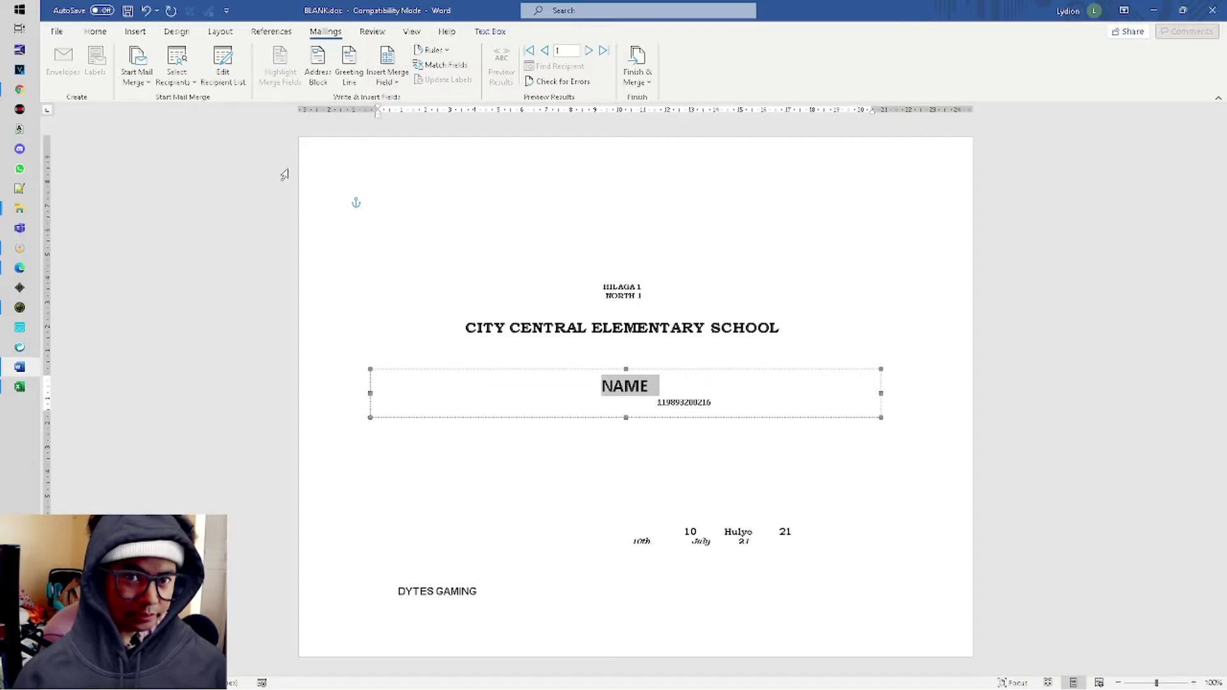
click(188, 83)
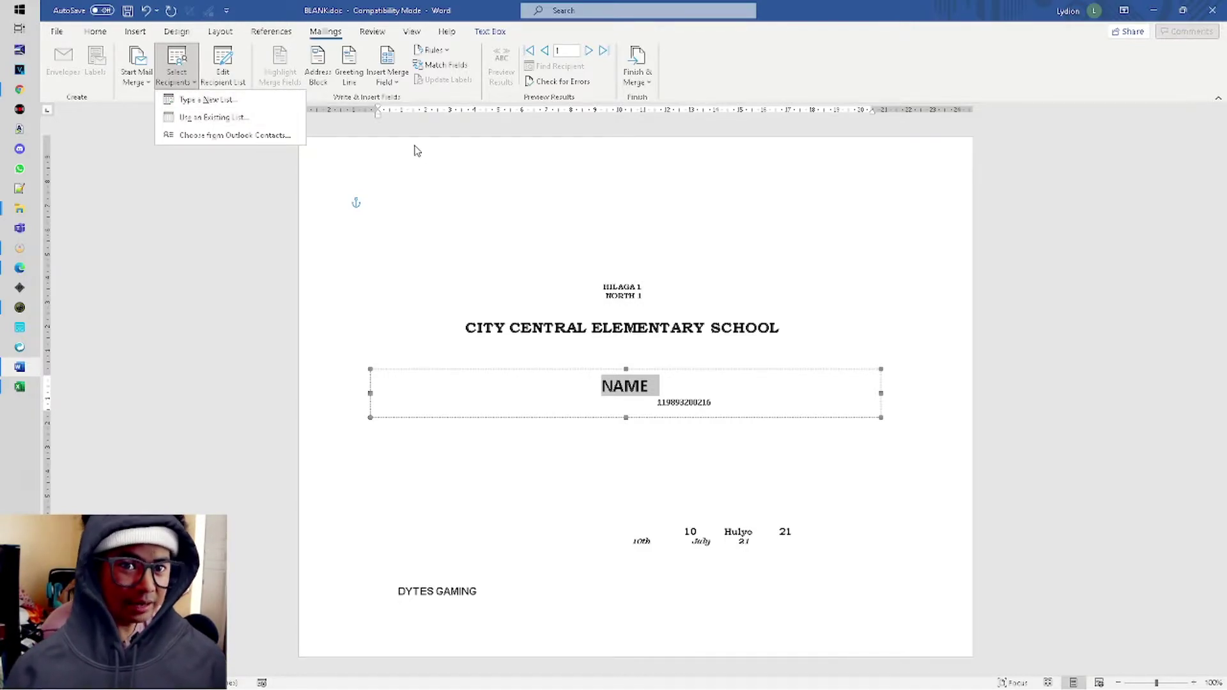
click(223, 73)
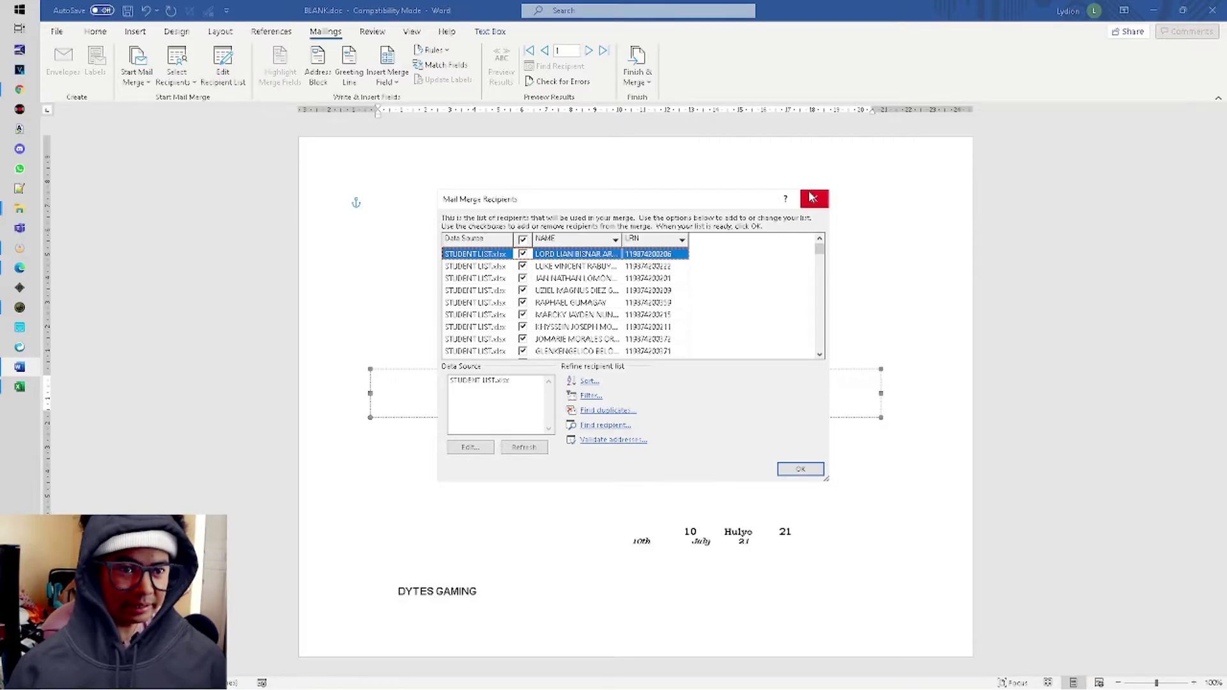
click(814, 199)
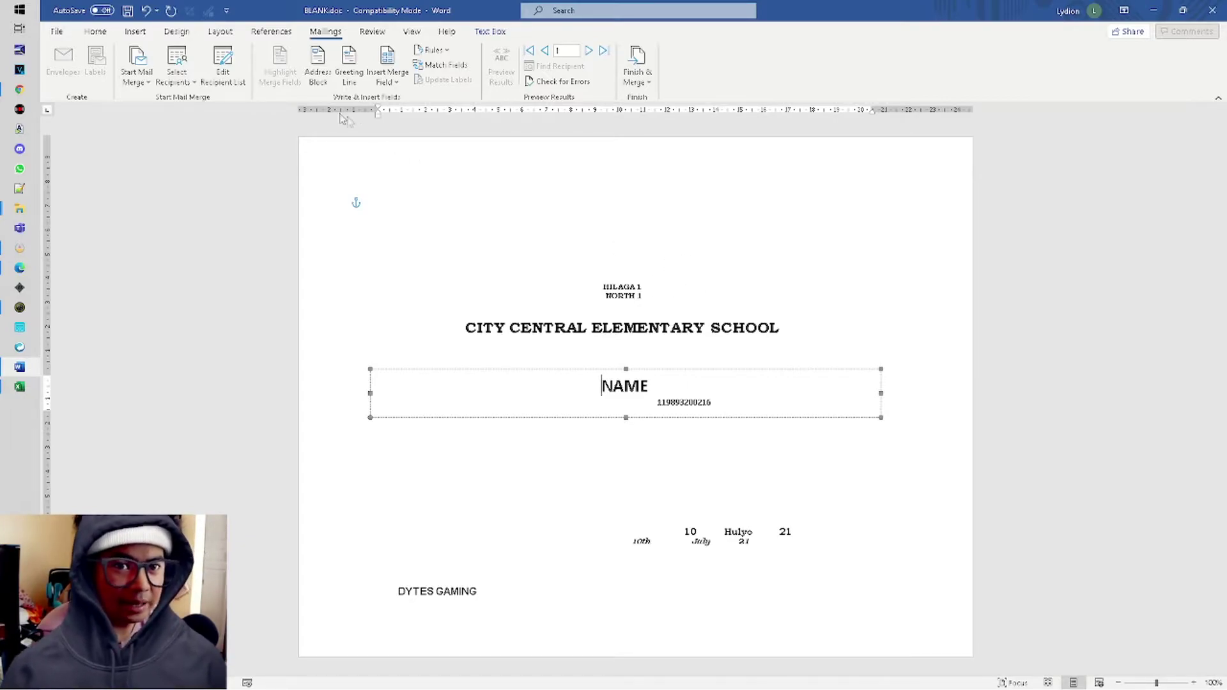
Replace the NAME placeholder text with the «NAME» merge field.
click(626, 383)
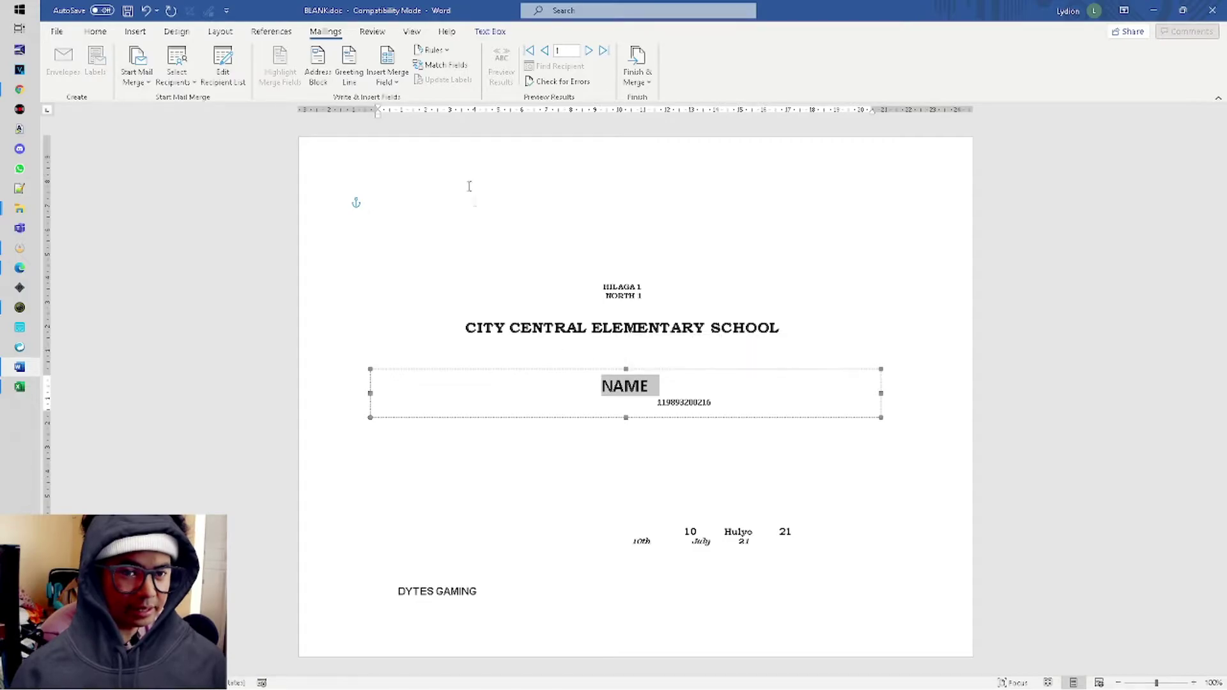
click(592, 390)
drag(653, 385, 615, 386)
key(BackSpace)
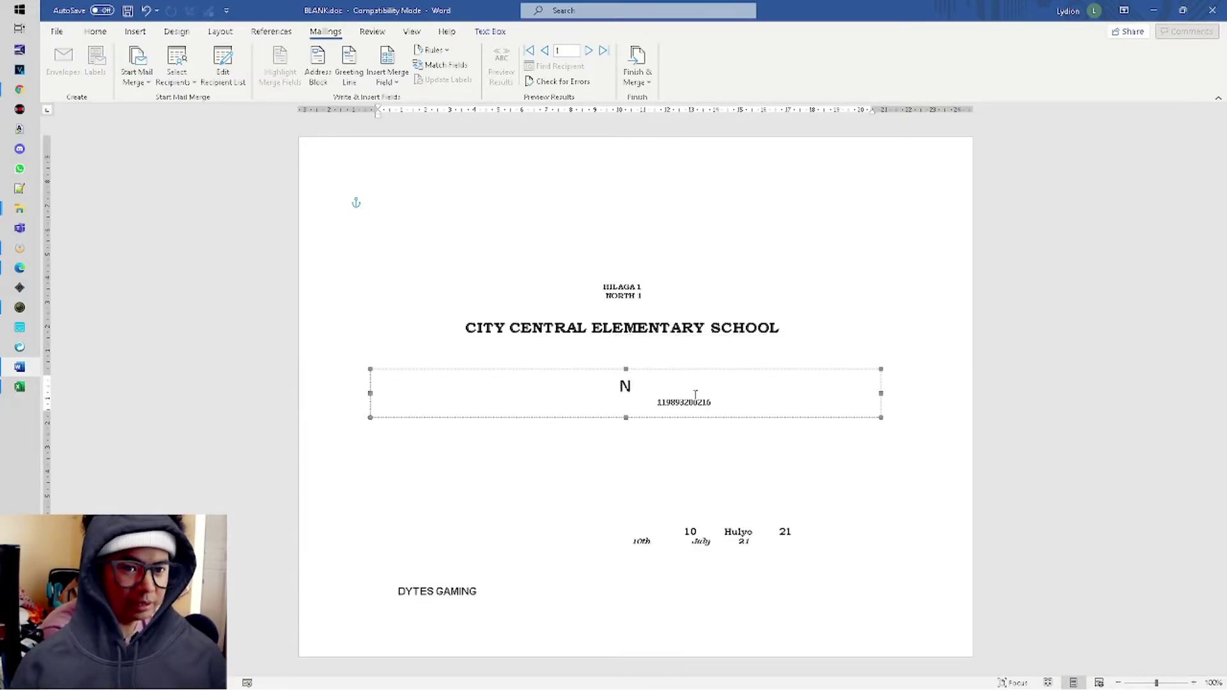
key(ctrl+z)
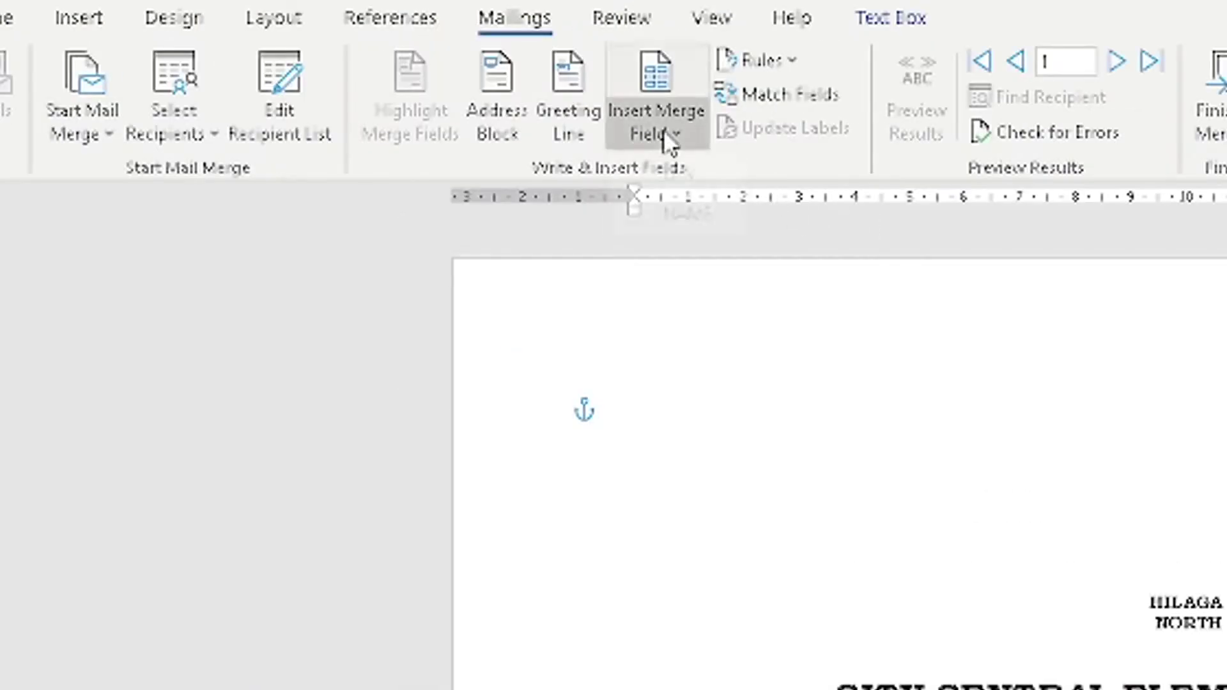
click(391, 83)
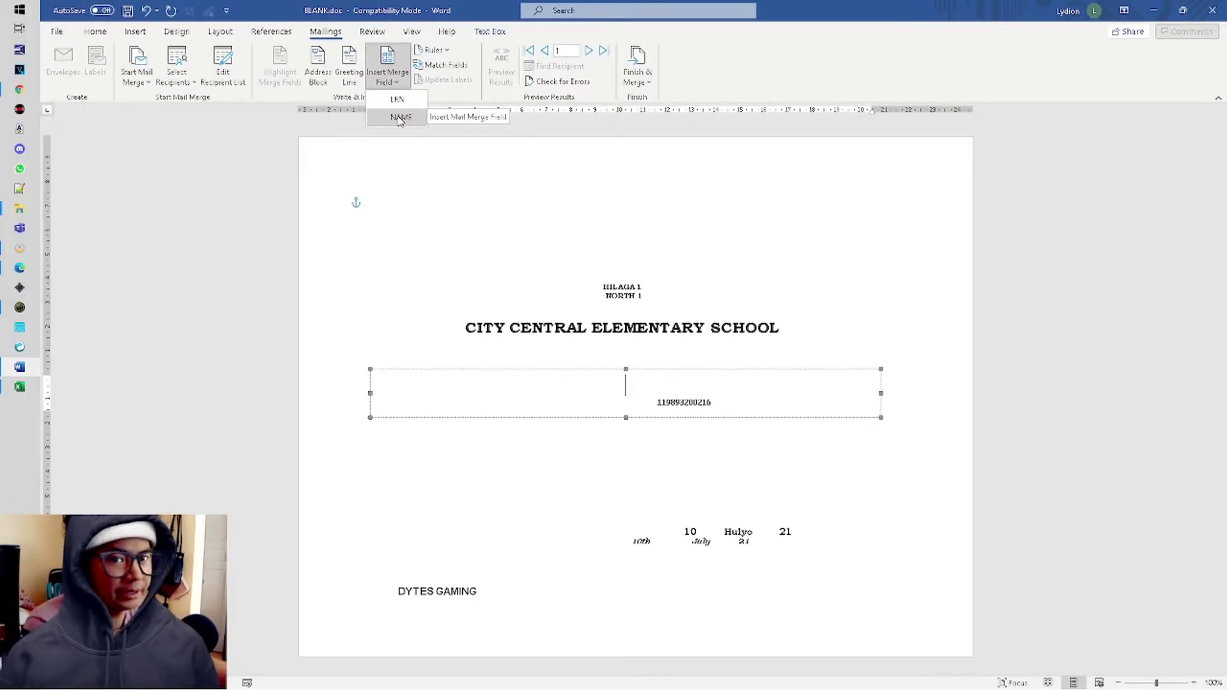
click(399, 119)
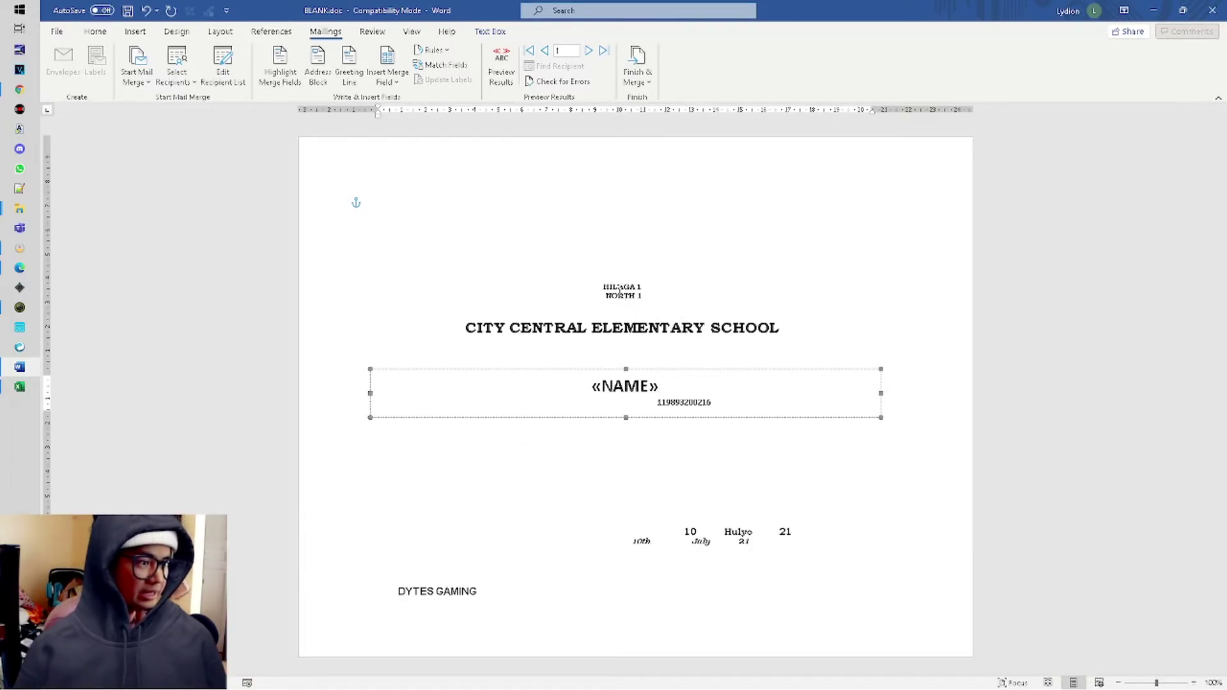
Replace the sample number beneath the name with the «LRN» merge field.
double_click(683, 402)
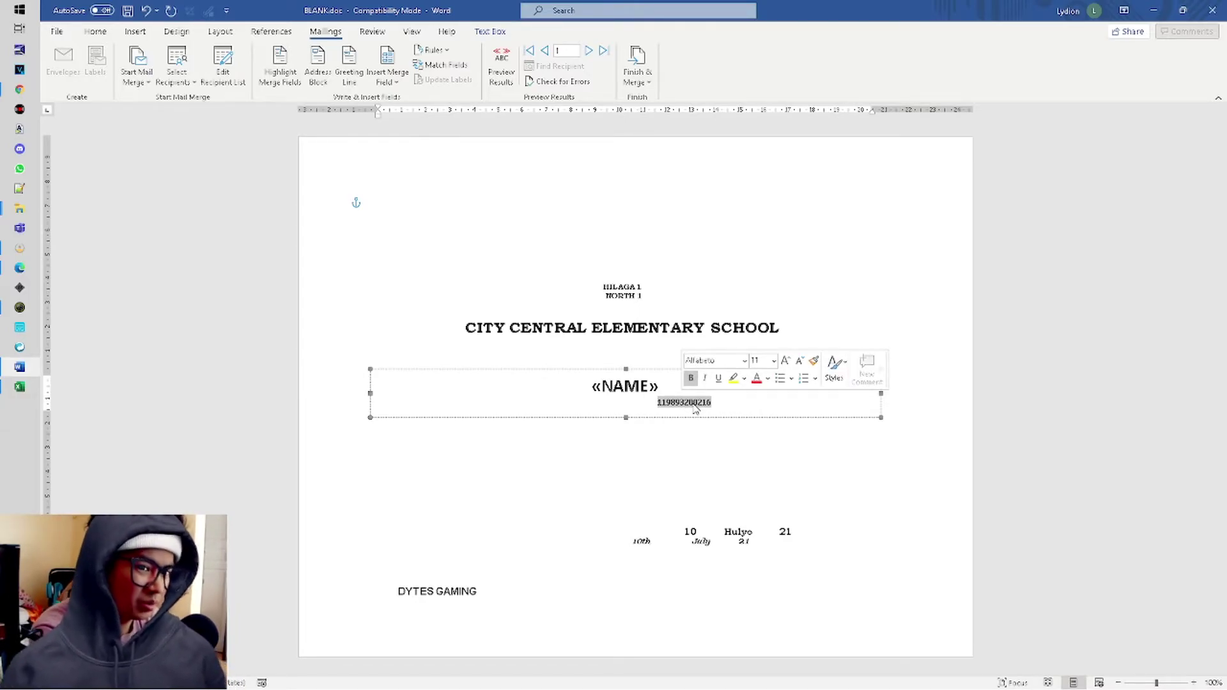
key(Delete)
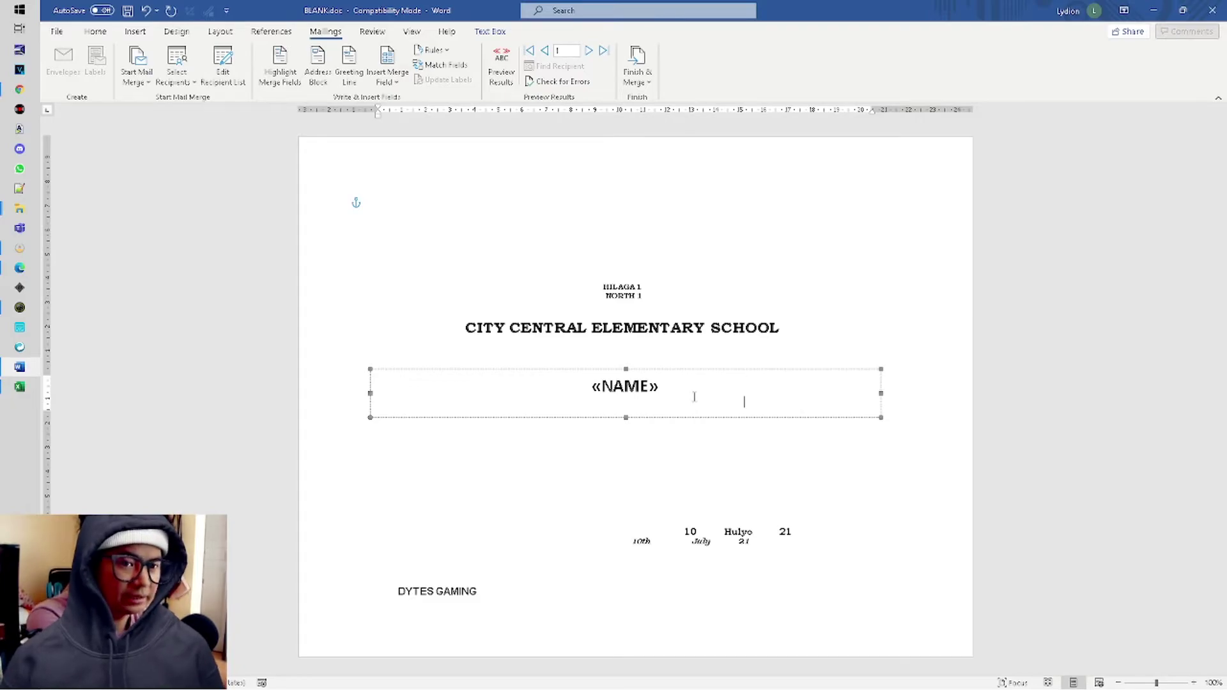
key(ctrl+z)
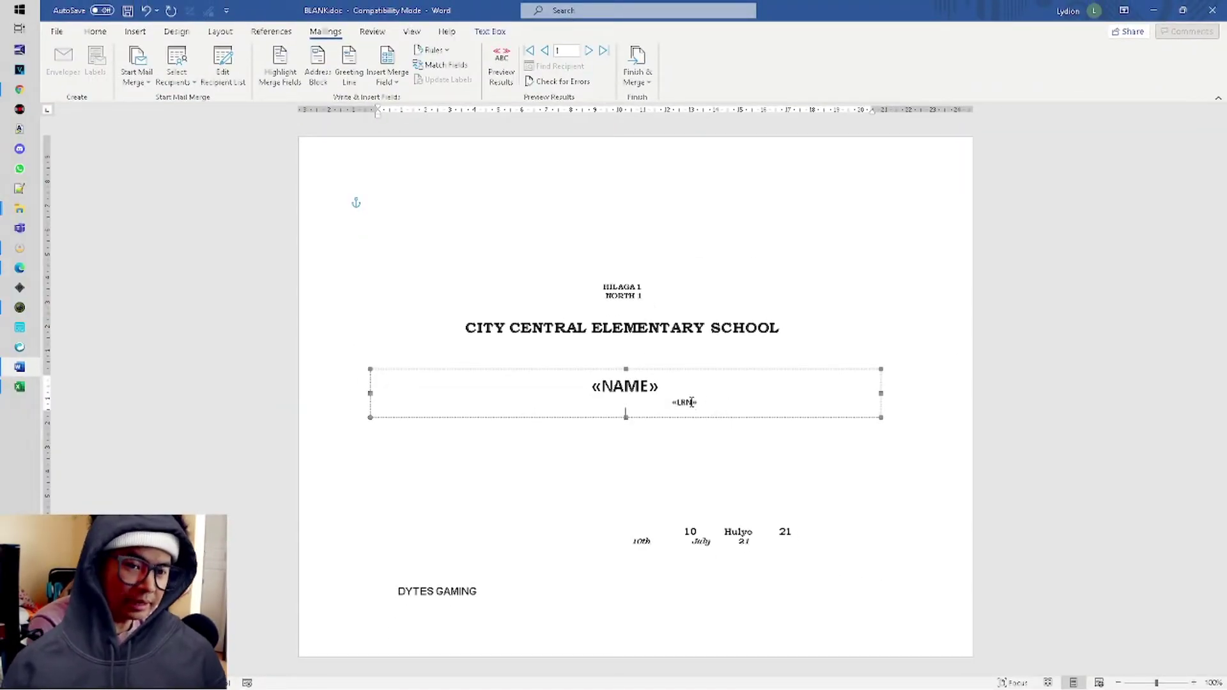
key(Up)
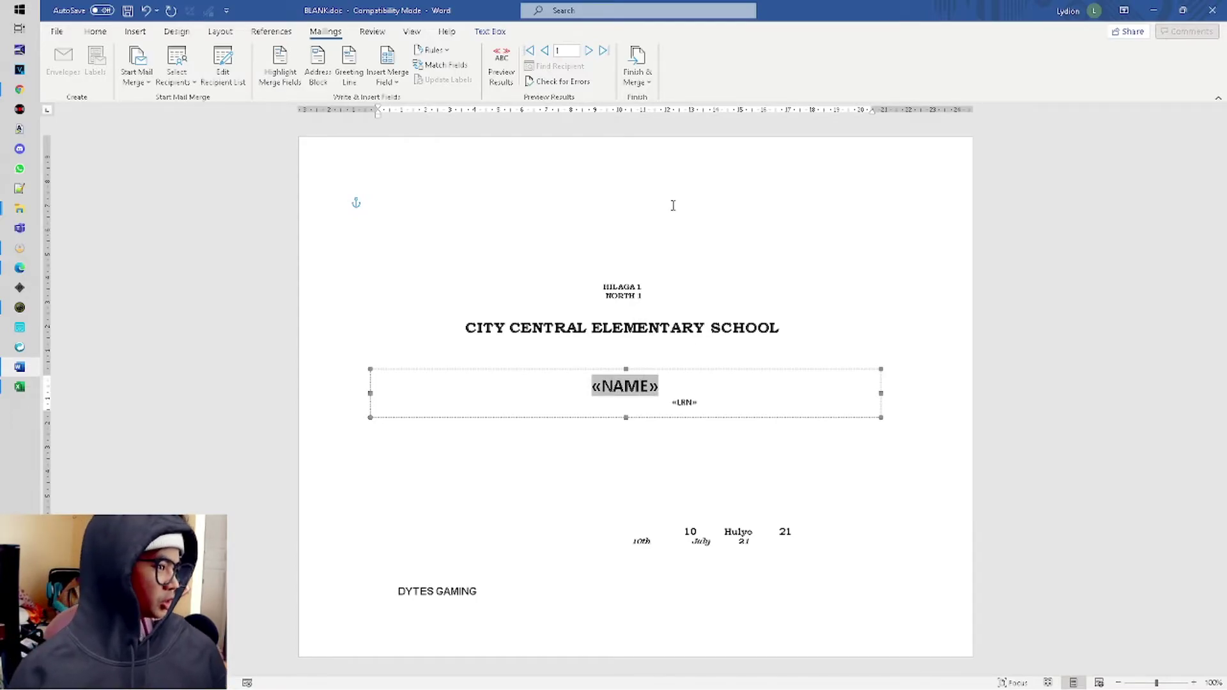
click(707, 195)
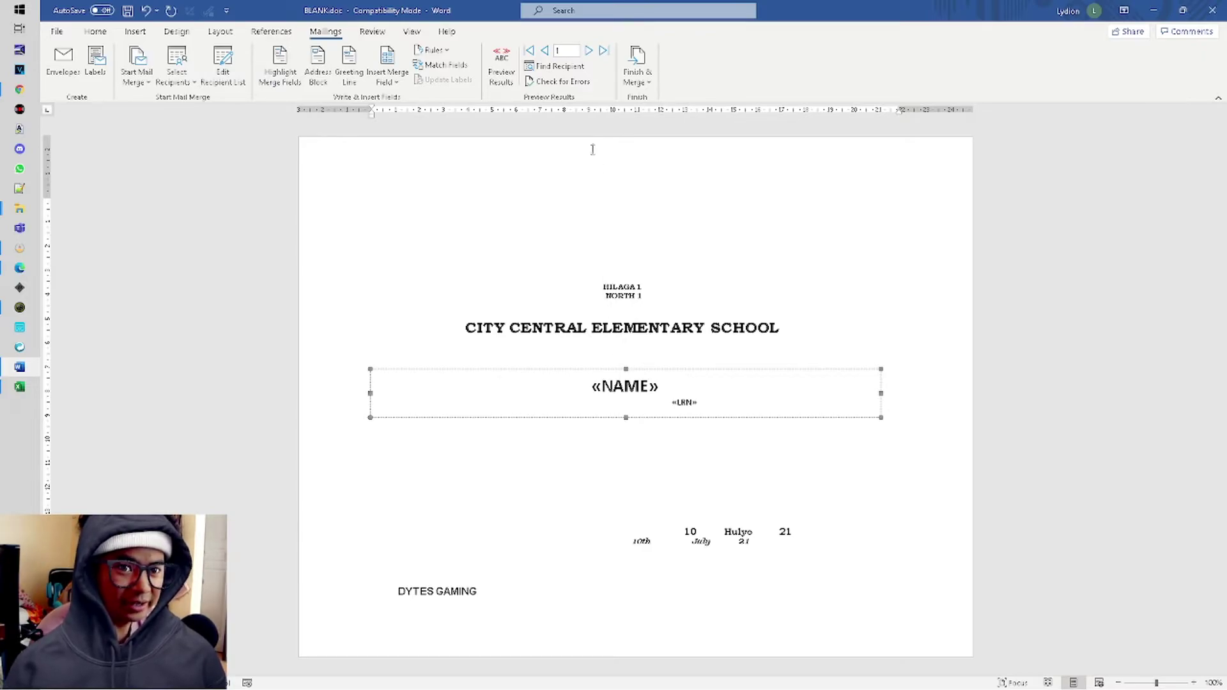
Turn on Preview Results and step forward through seven student certificates.
click(588, 51)
click(545, 51)
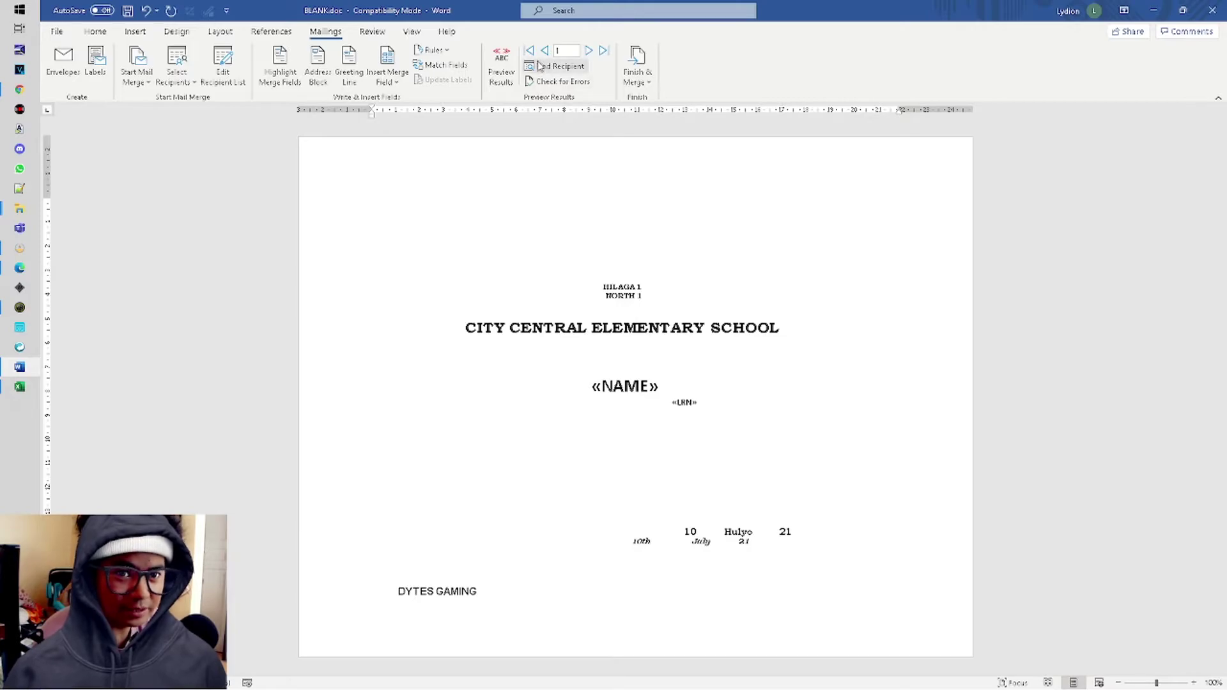
click(503, 76)
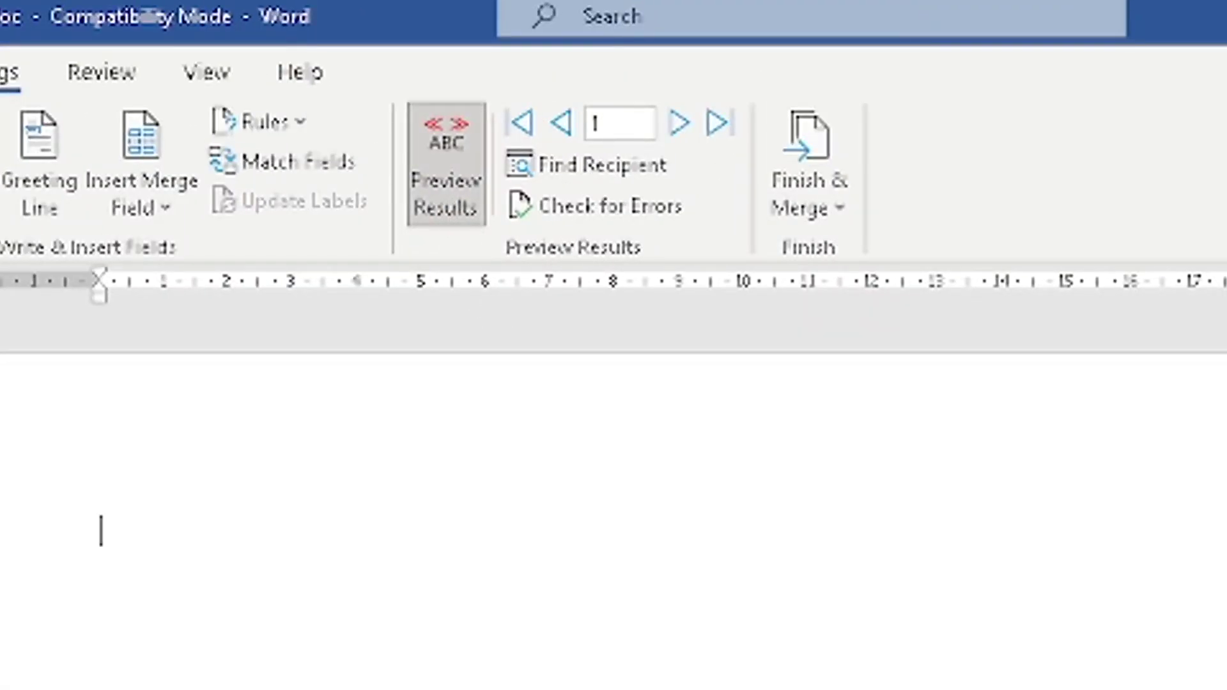
click(680, 126)
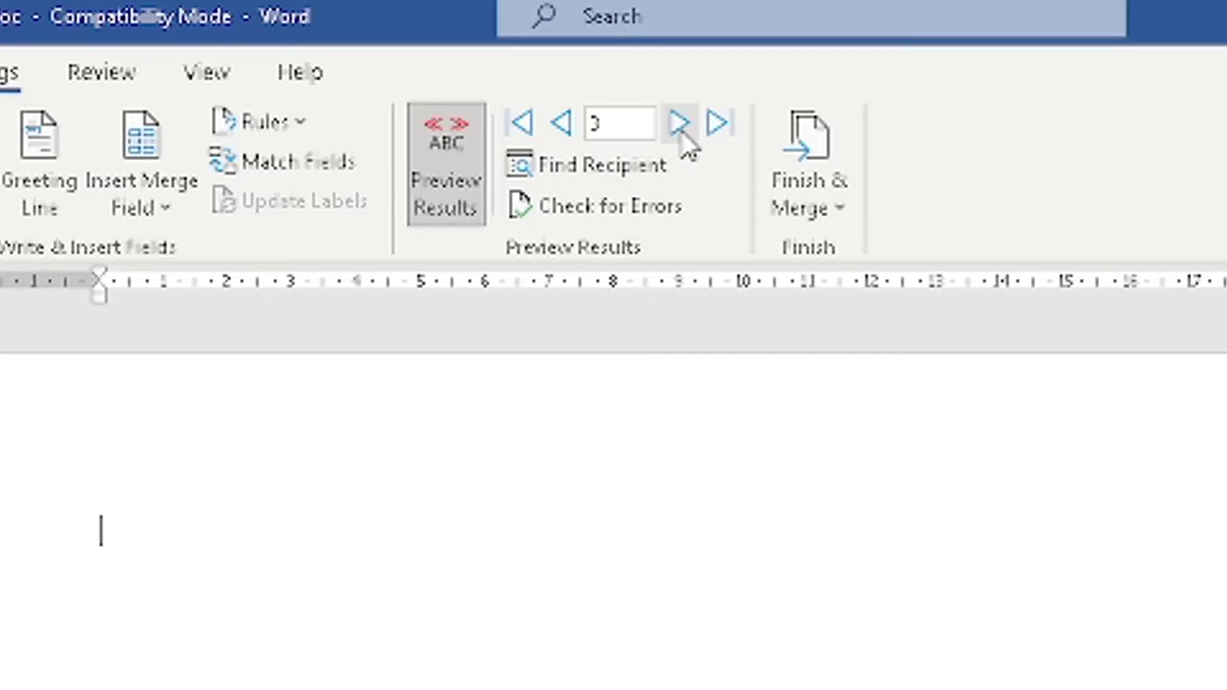
click(680, 125)
click(680, 126)
click(680, 125)
click(680, 125)
click(680, 125)
click(680, 126)
click(680, 125)
click(680, 125)
click(680, 126)
click(680, 125)
click(680, 126)
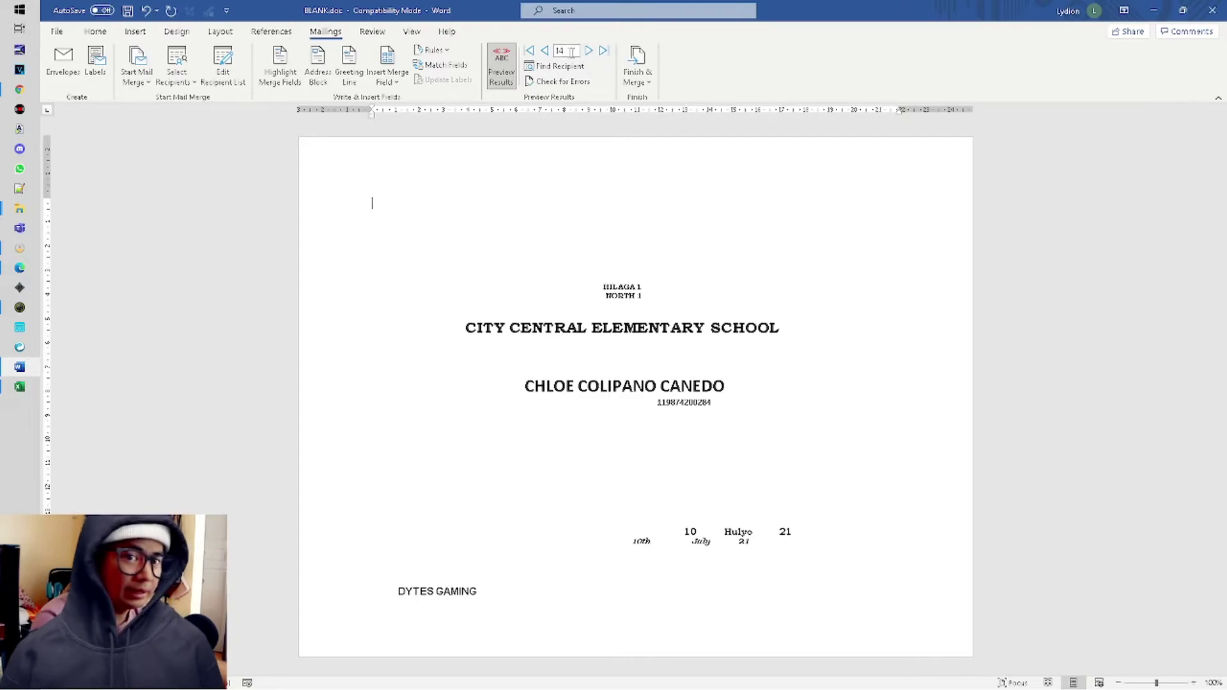
Step the preview back three records and open the Finish & Merge options.
click(544, 50)
click(544, 51)
click(545, 50)
click(544, 50)
click(544, 51)
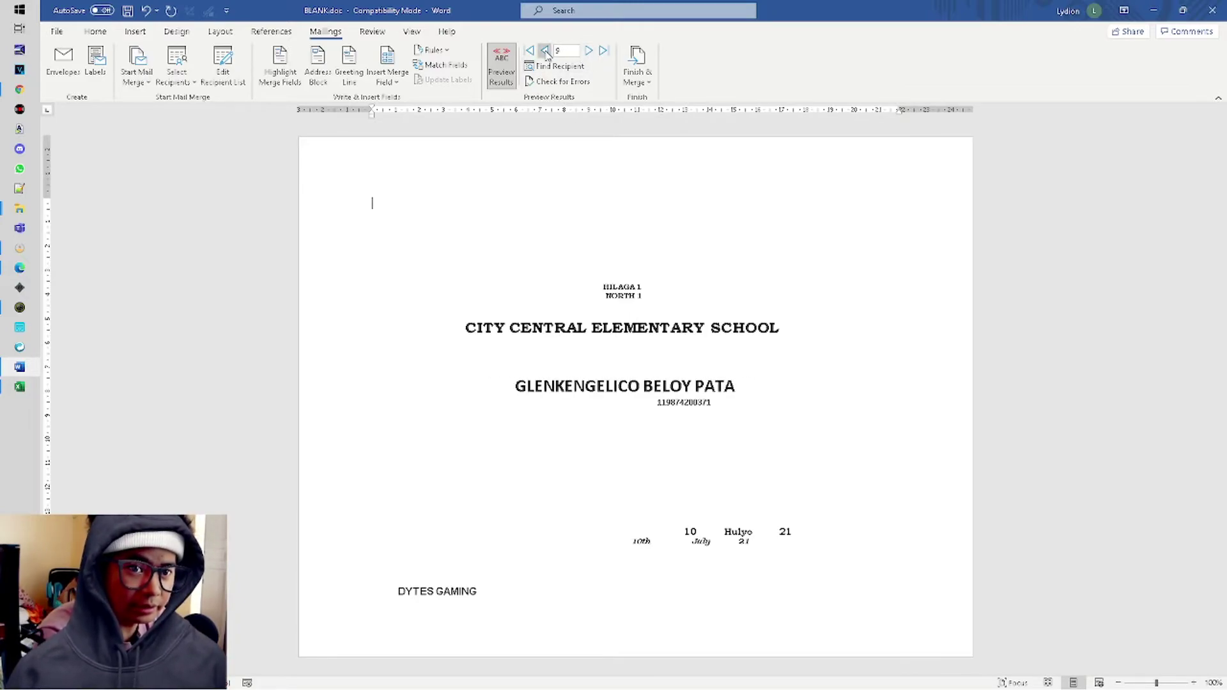
click(545, 50)
click(646, 84)
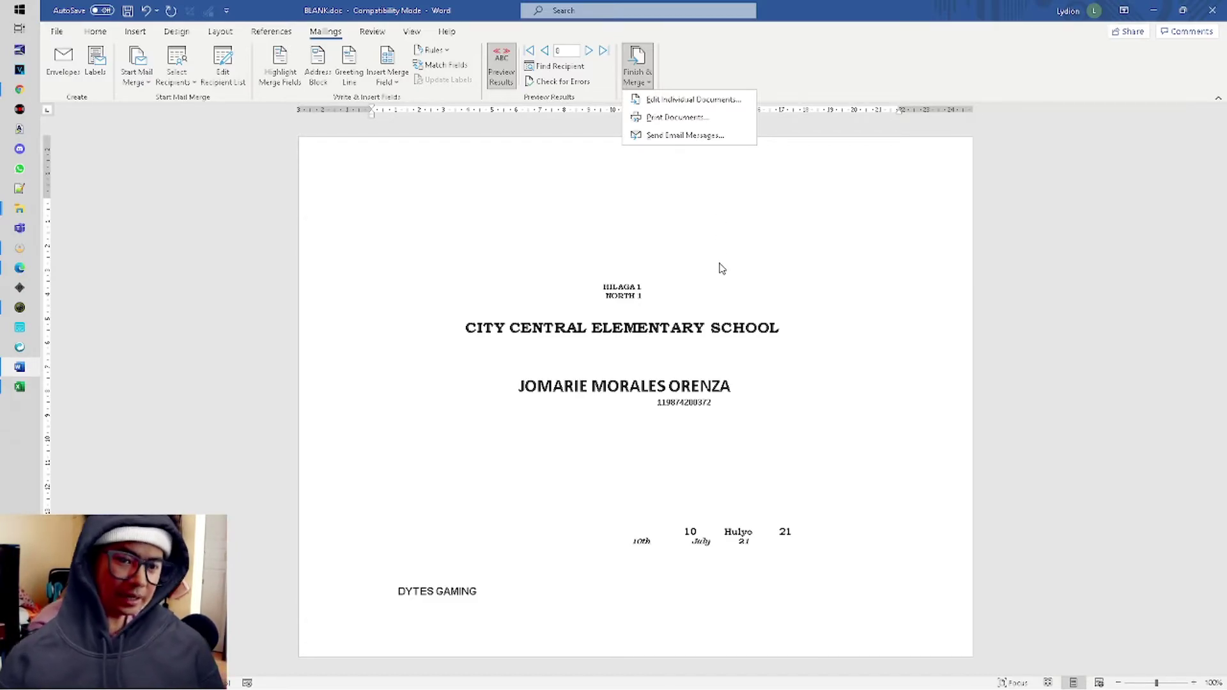
Return the preview to record 1 and choose Finish & Merge > Print Documents for all records.
click(681, 331)
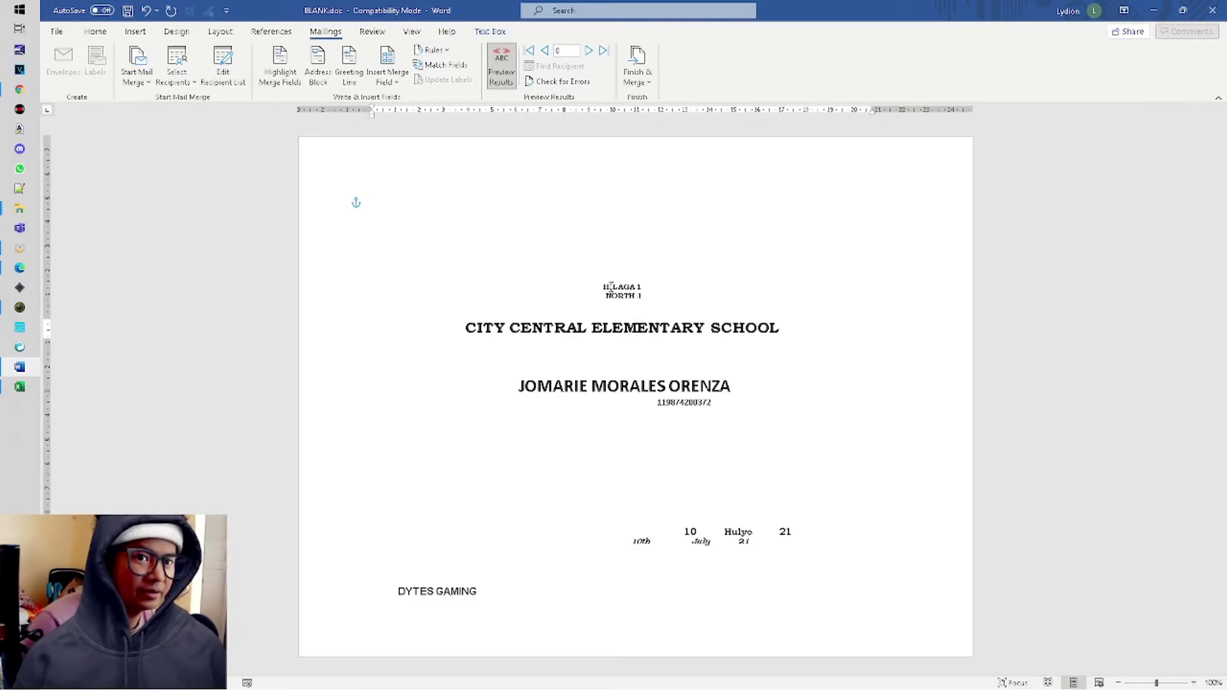
click(547, 52)
click(547, 52)
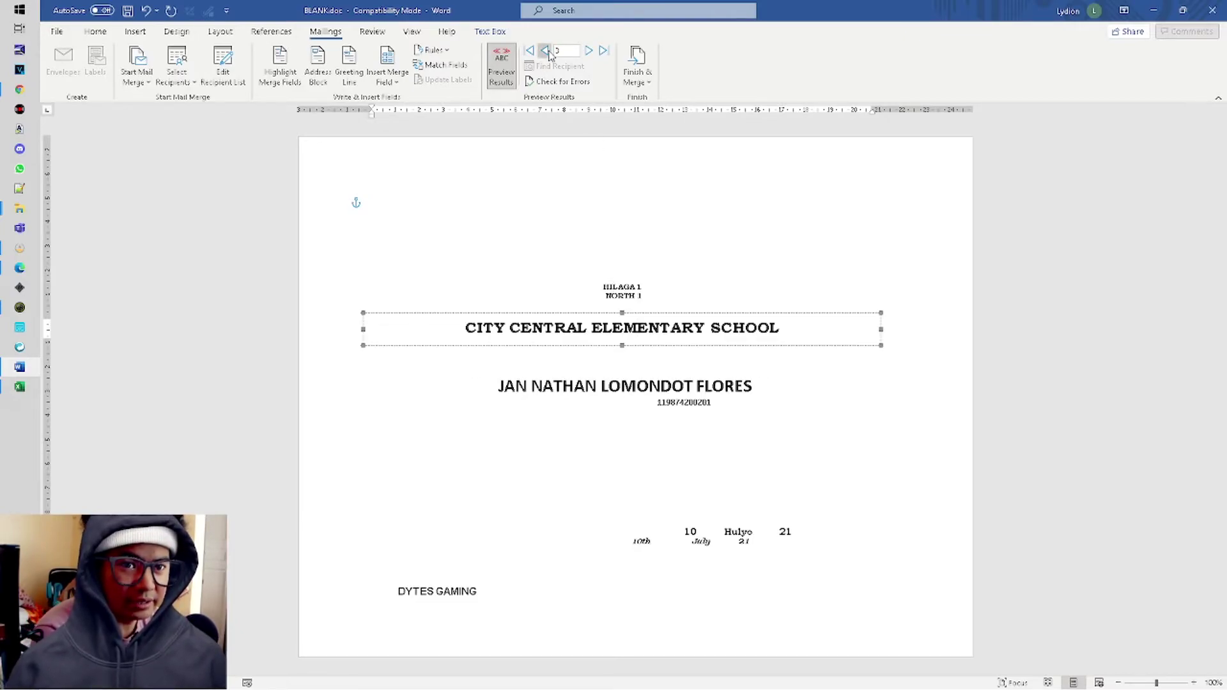
click(547, 52)
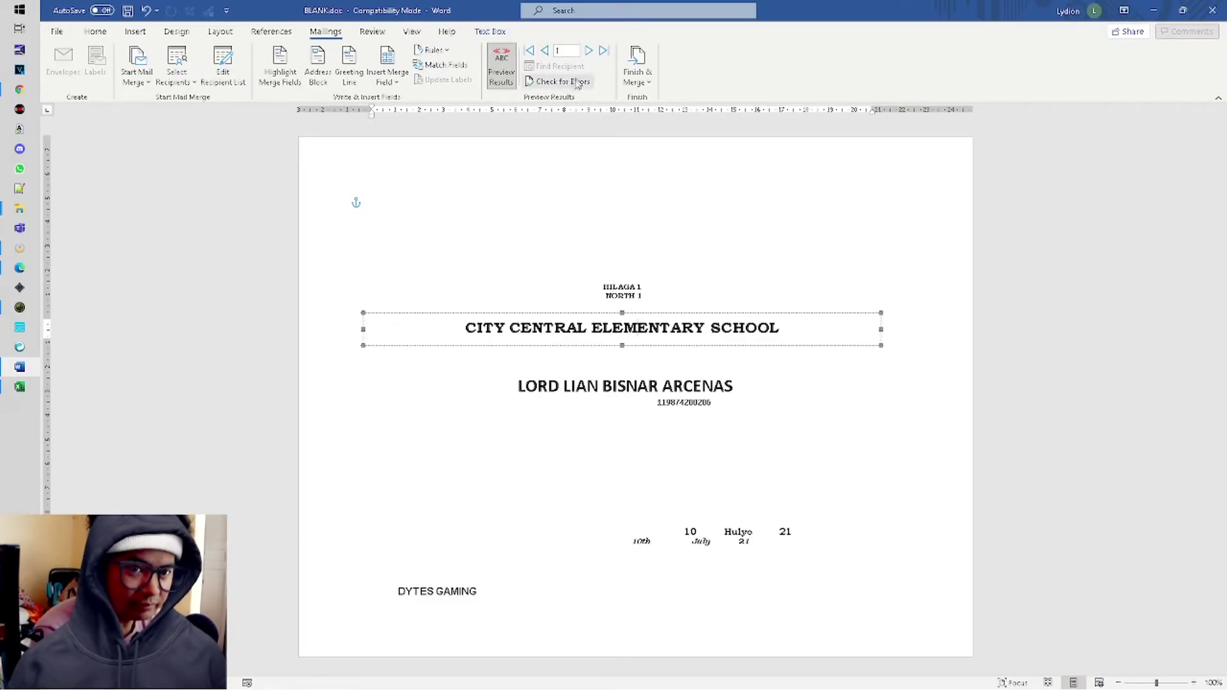
click(589, 51)
click(589, 51)
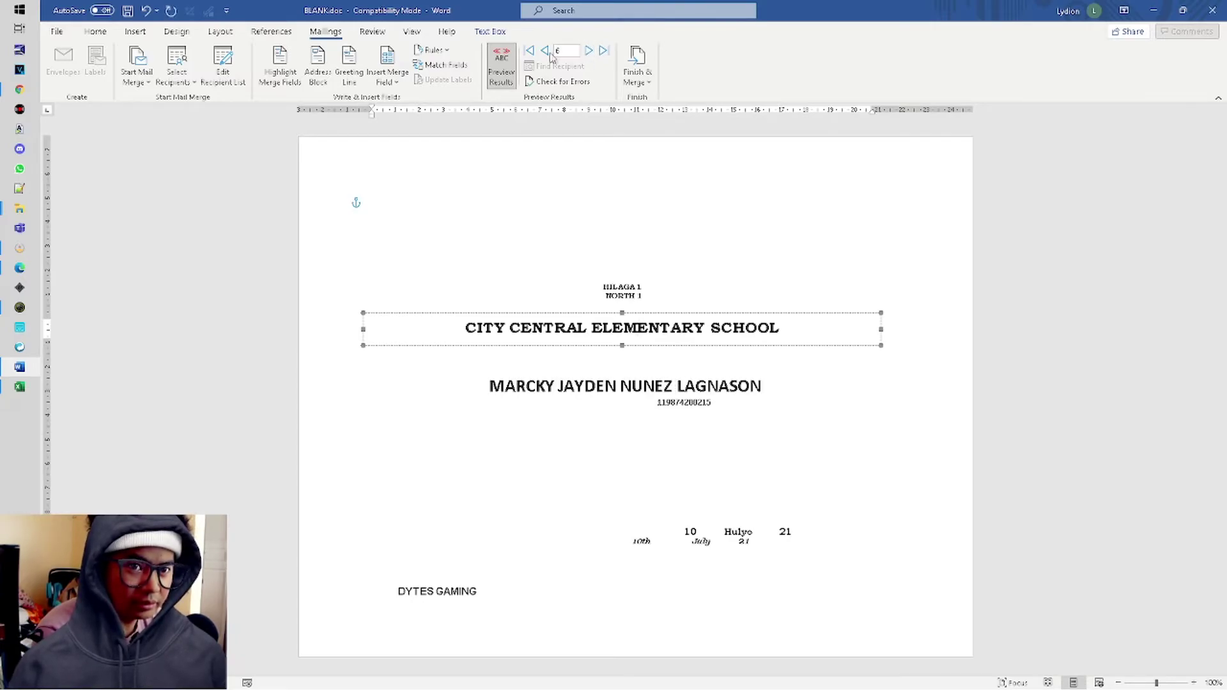
click(544, 51)
click(545, 51)
click(637, 73)
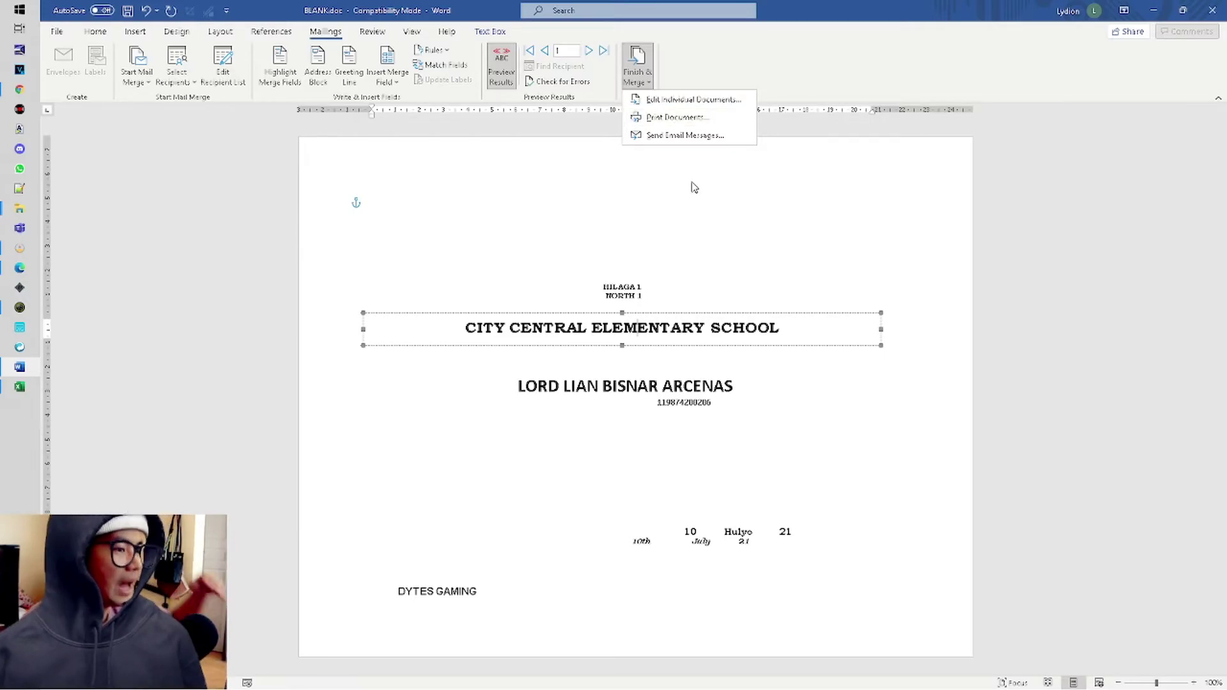
click(693, 119)
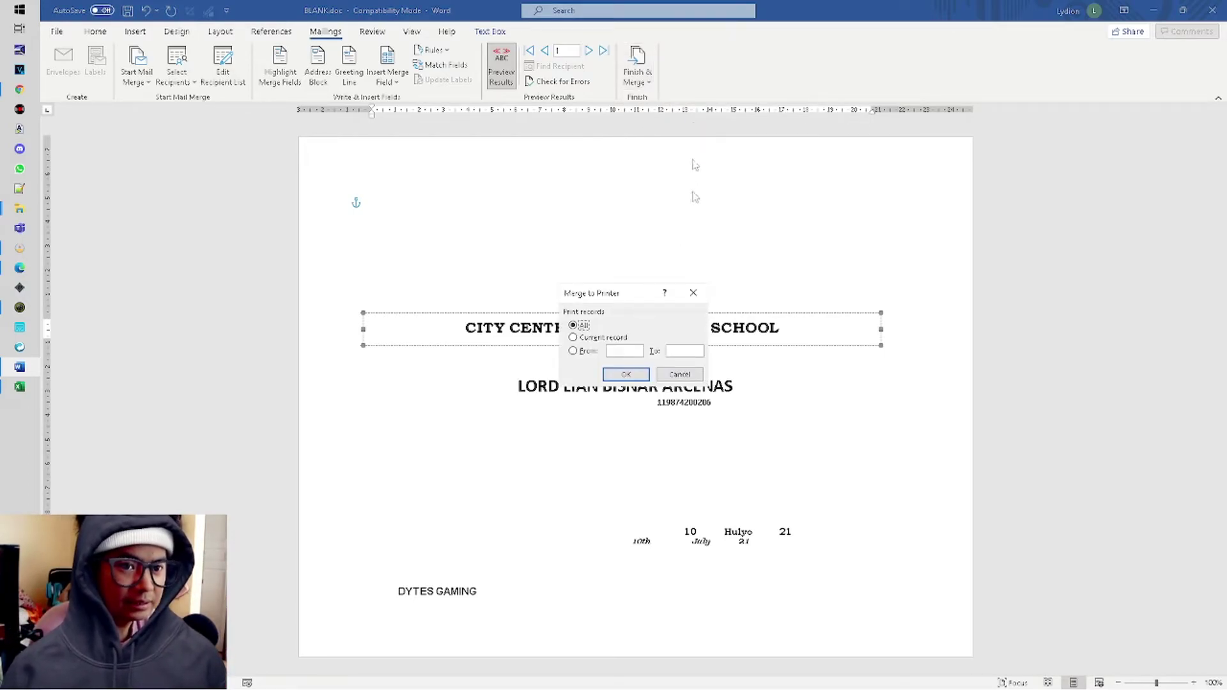
Set the Merge to Printer range to records 5 through 10, then cancel without printing.
drag(607, 298, 705, 195)
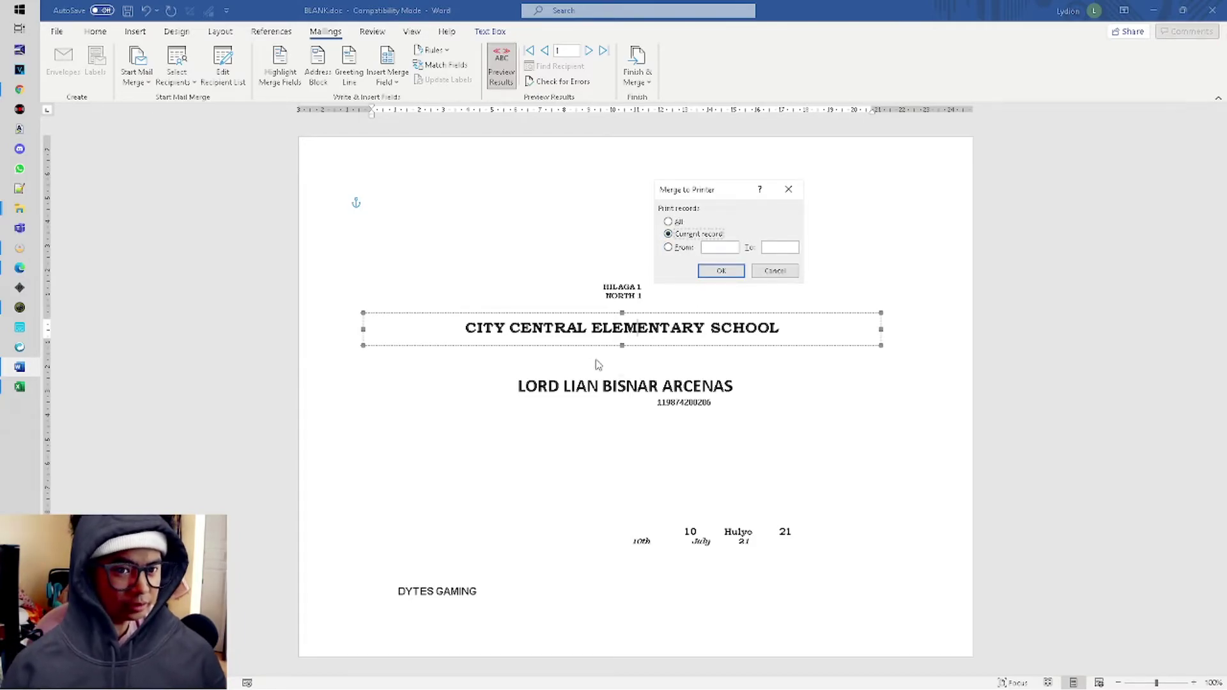
click(670, 247)
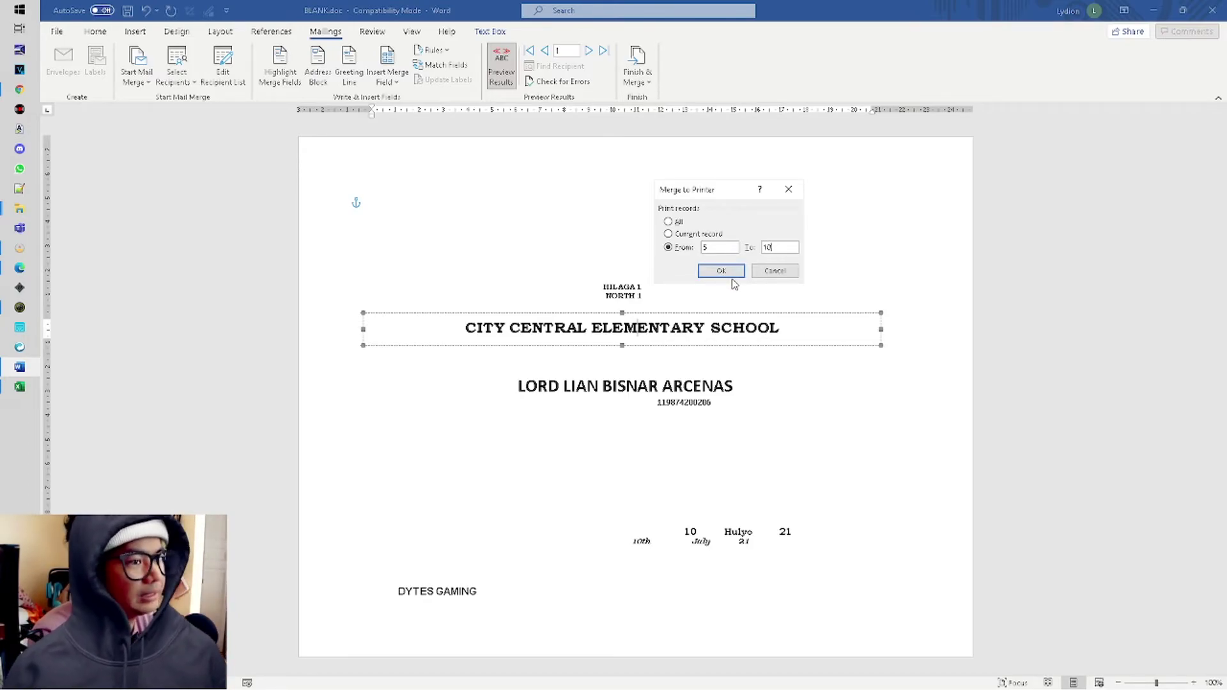
click(774, 270)
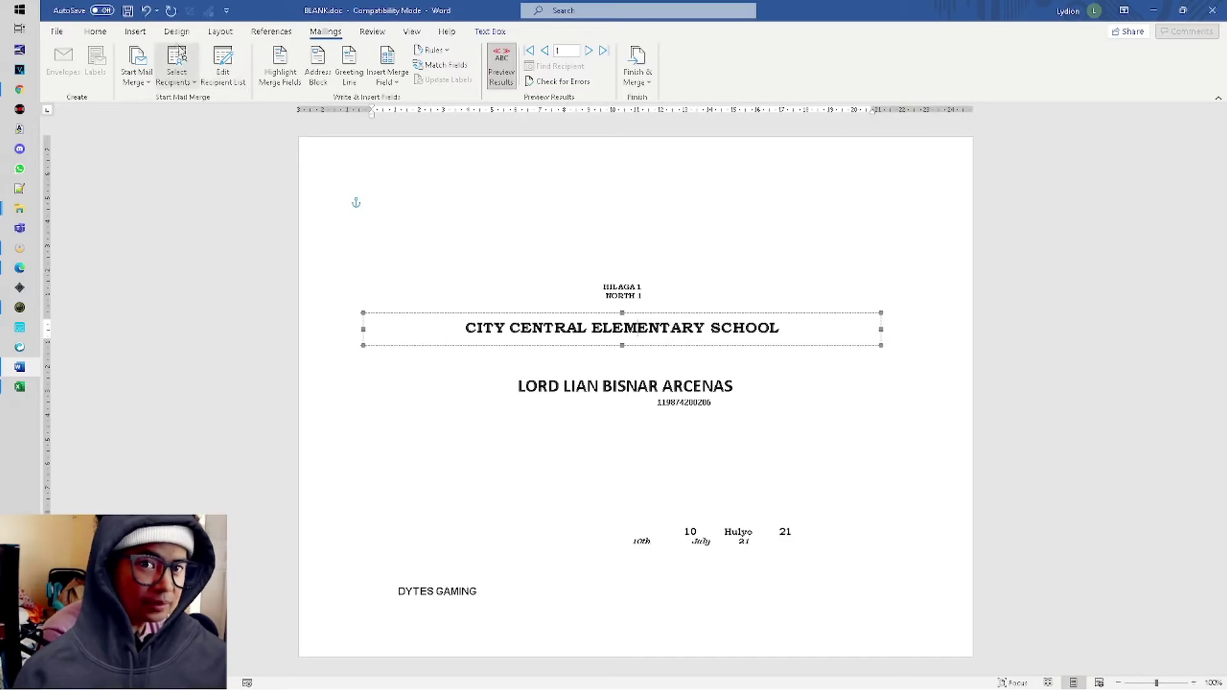
click(220, 33)
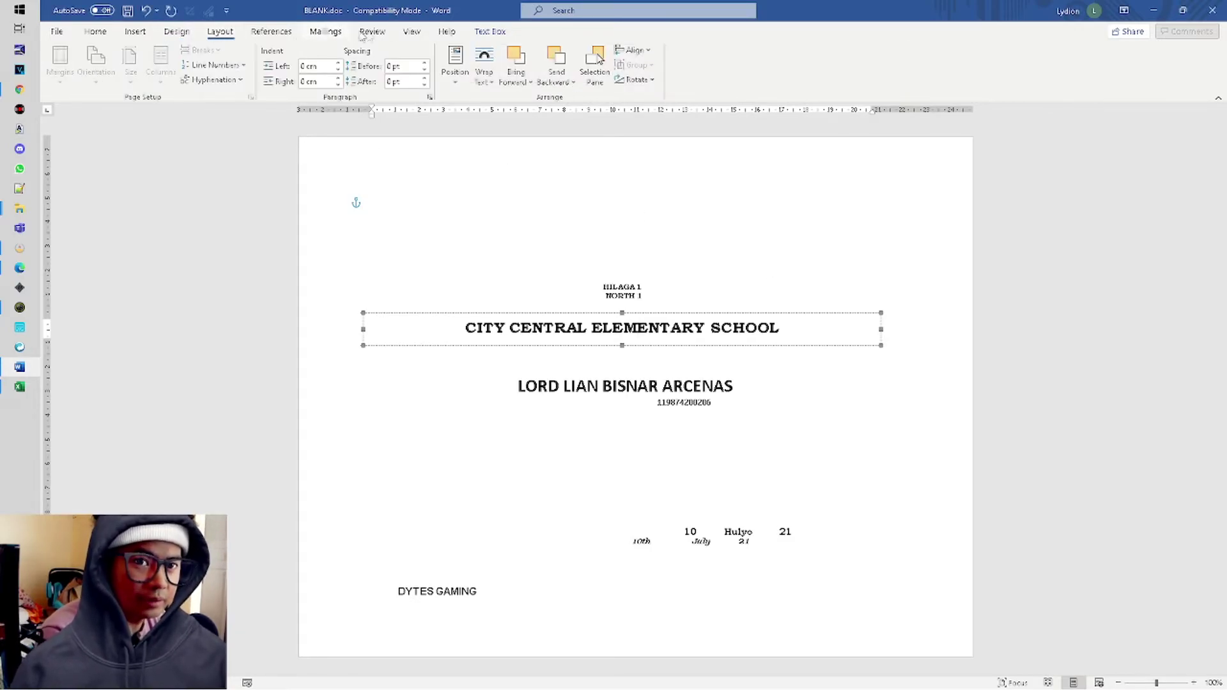
click(325, 32)
click(179, 76)
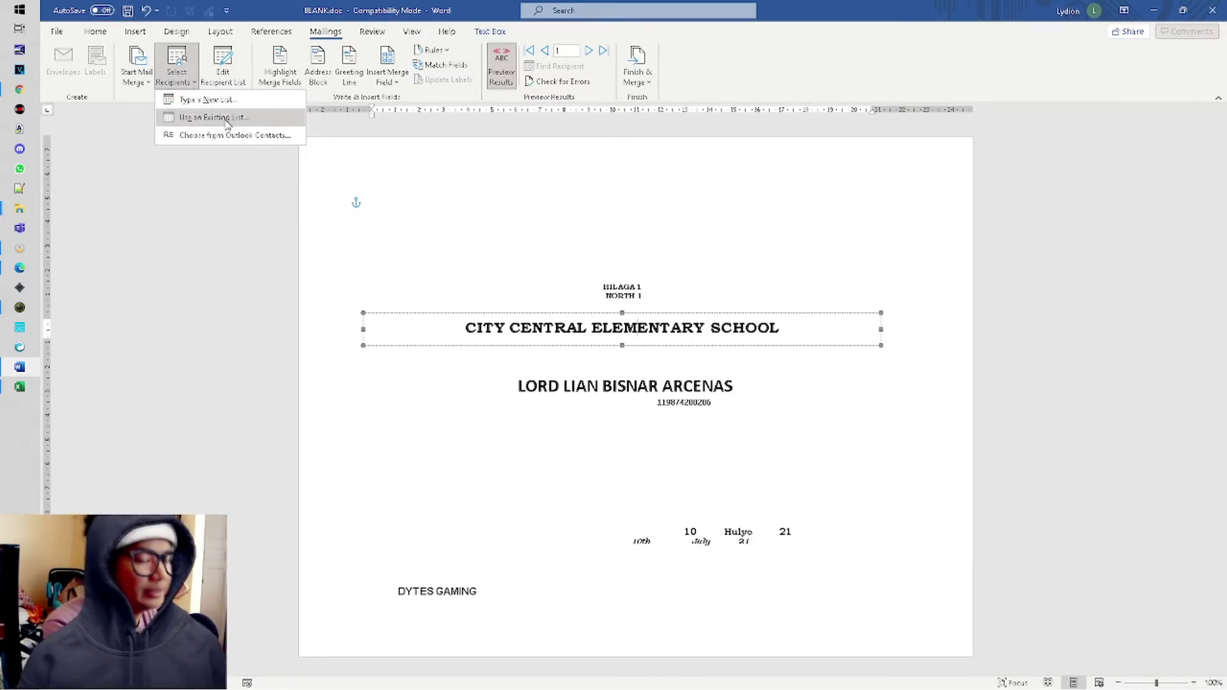
key(Escape)
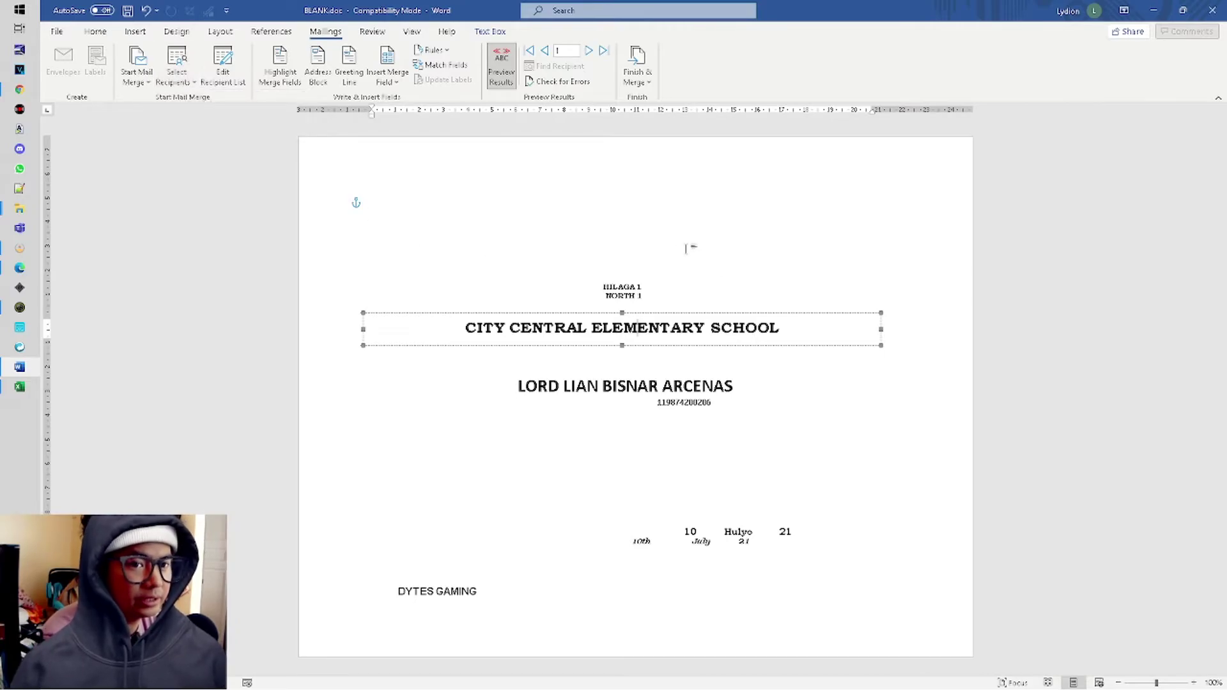
click(687, 248)
key(alt+Tab)
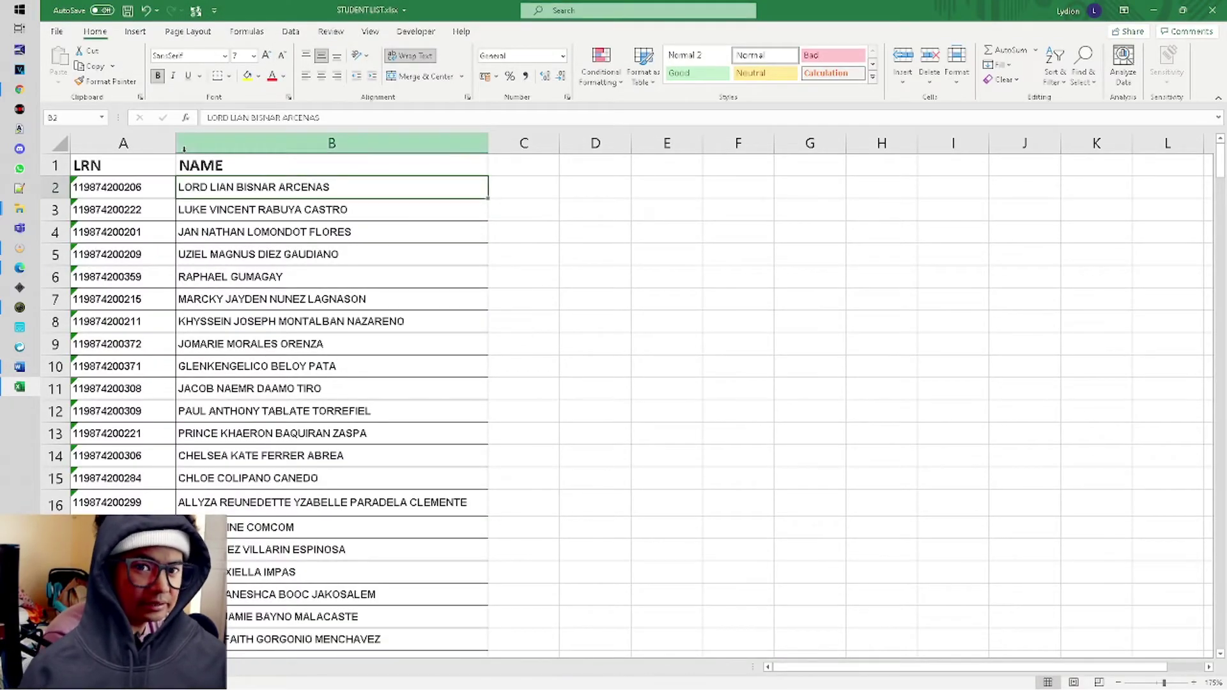
click(225, 166)
key(alt+Tab)
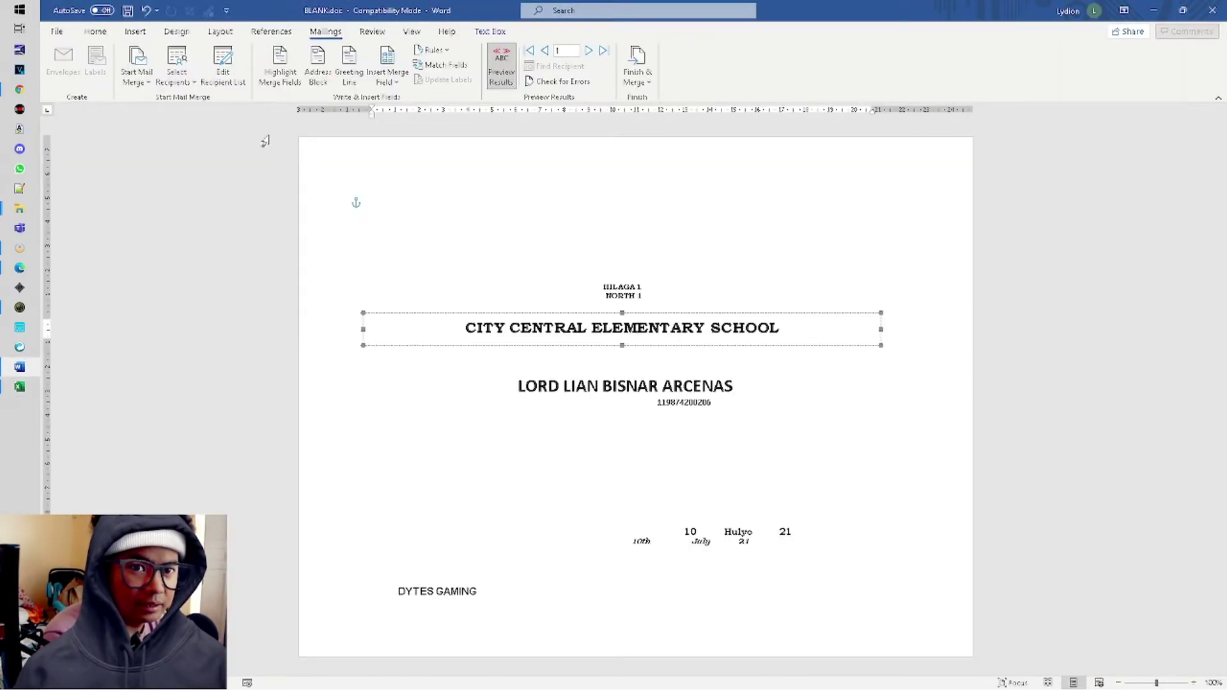
click(195, 80)
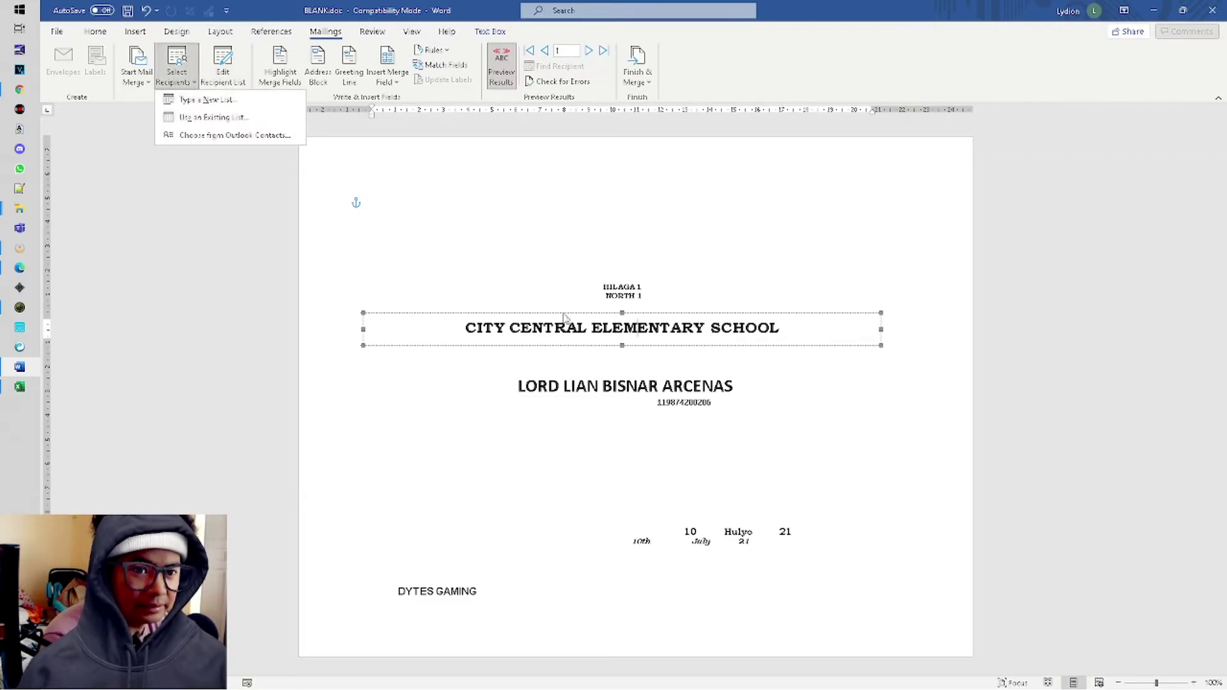
click(631, 329)
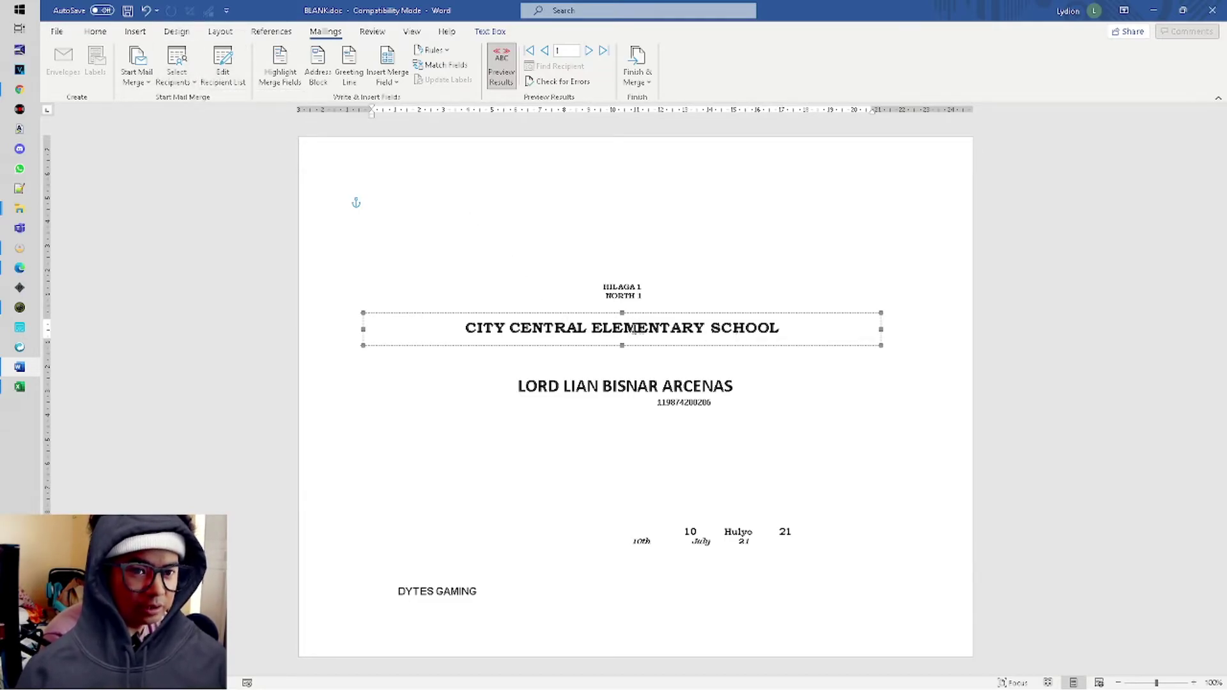
click(713, 388)
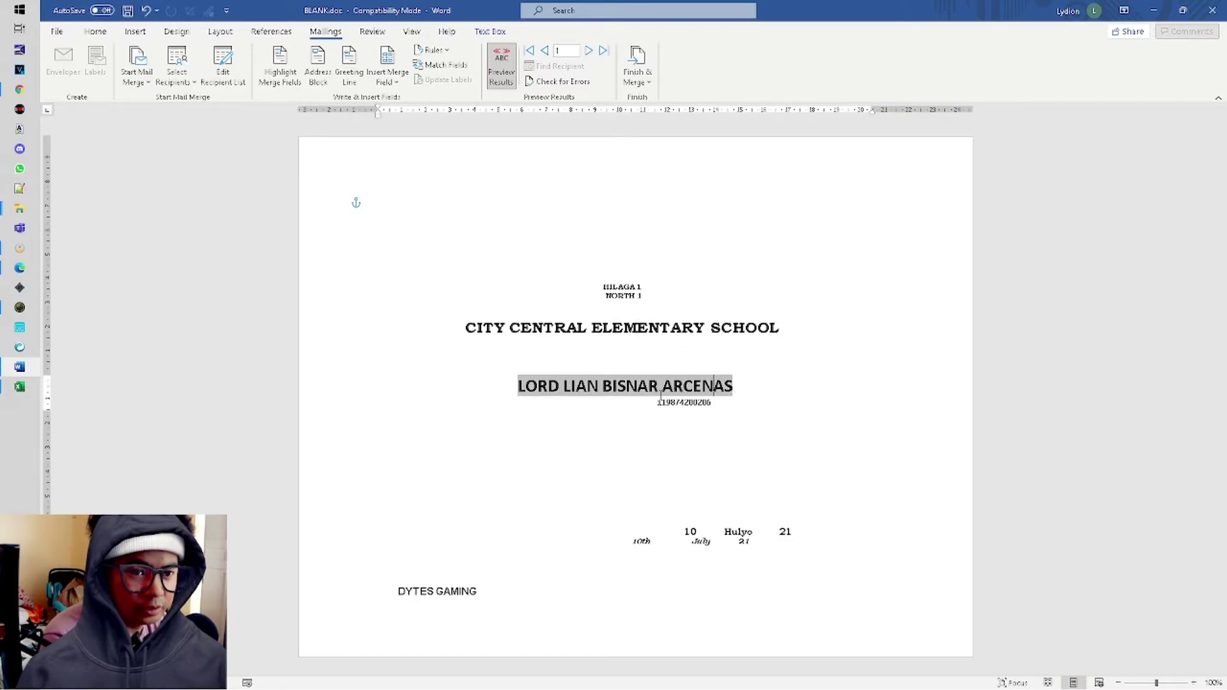
click(393, 85)
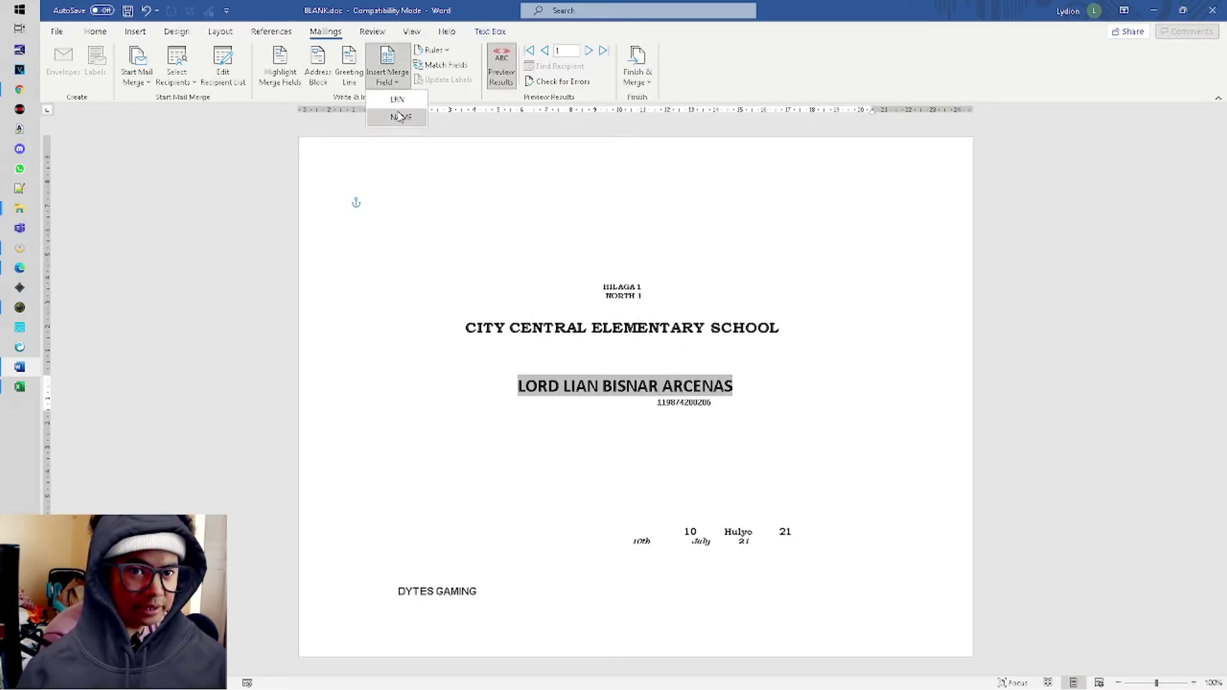
click(631, 387)
double_click(692, 403)
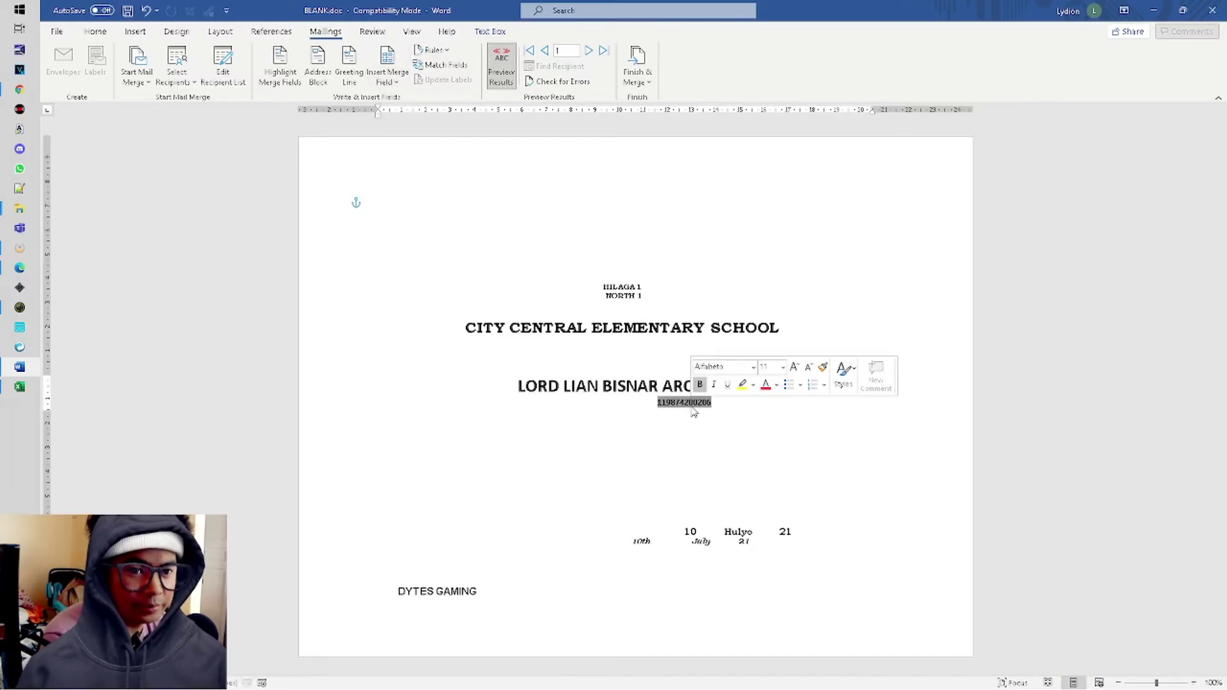
click(388, 80)
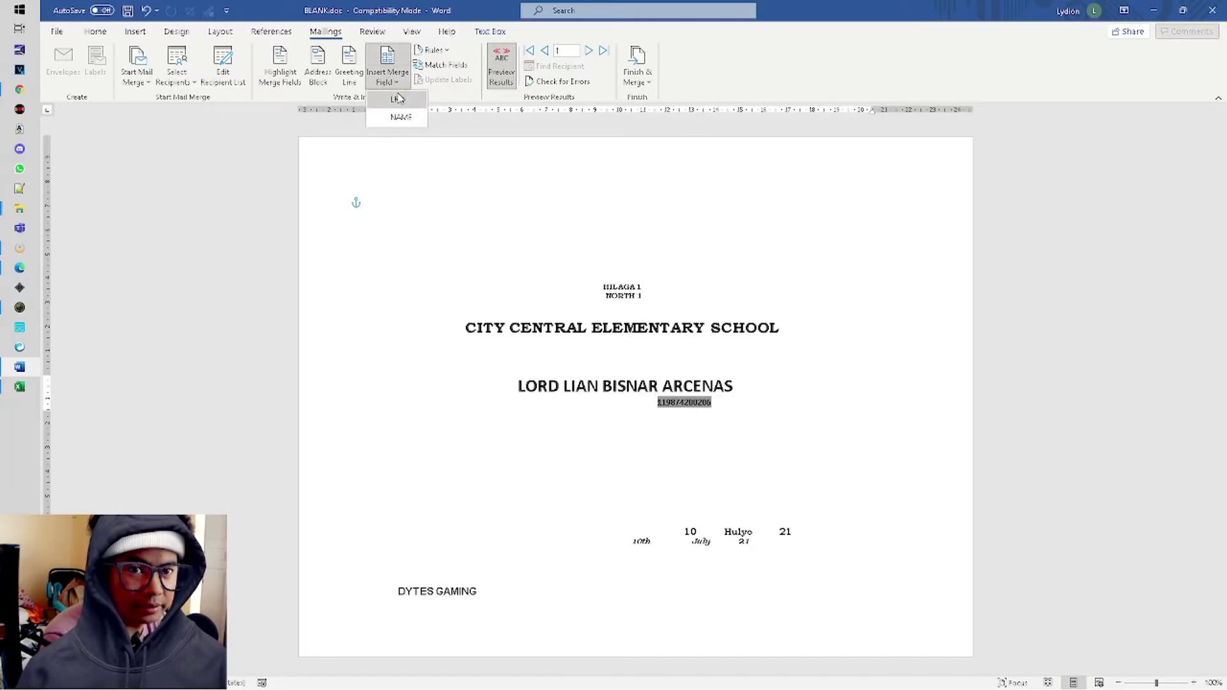
click(710, 403)
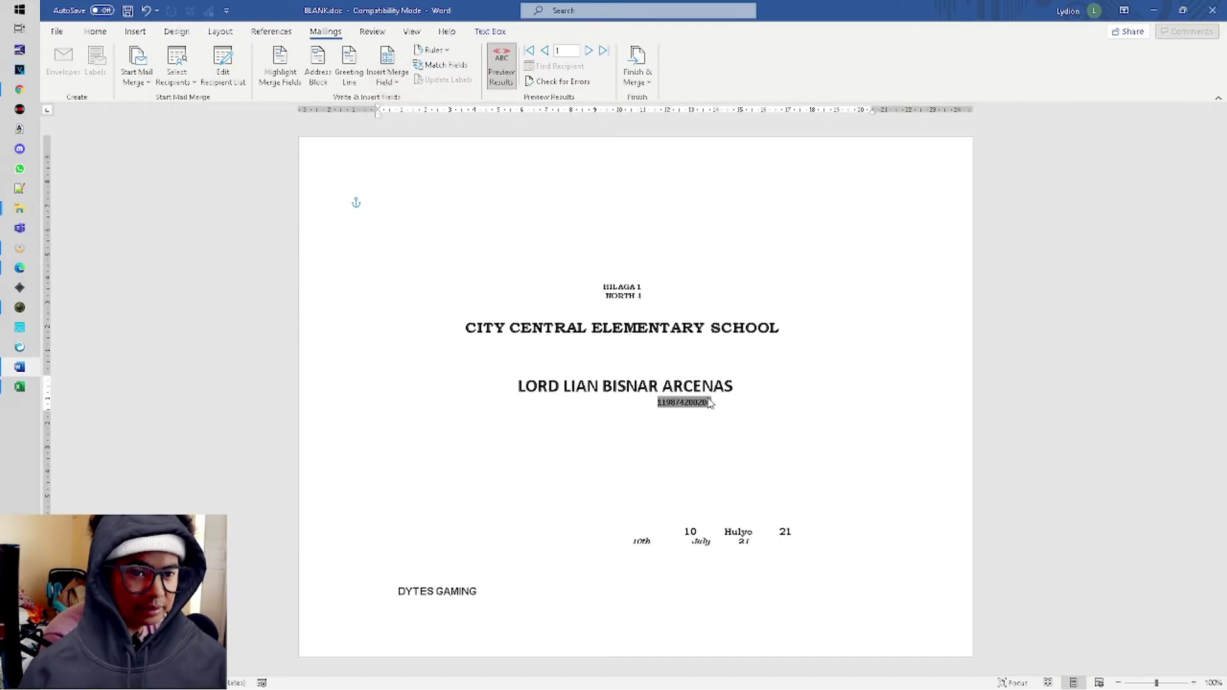
click(710, 403)
click(713, 487)
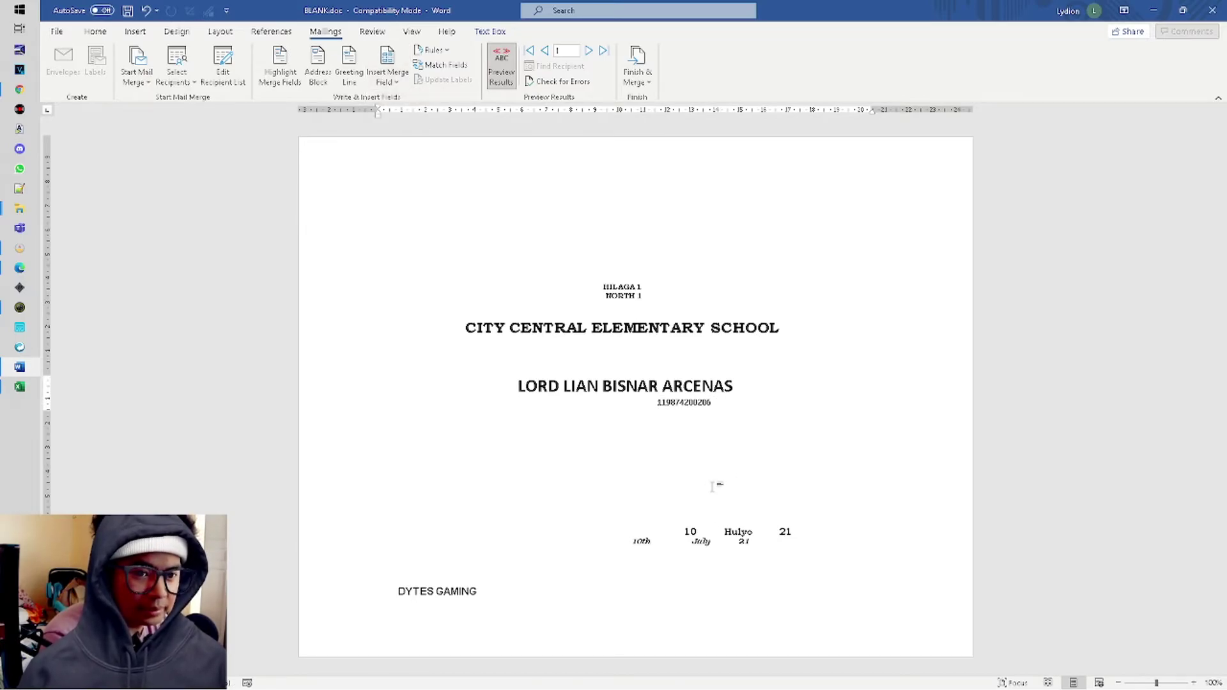
click(625, 386)
click(712, 403)
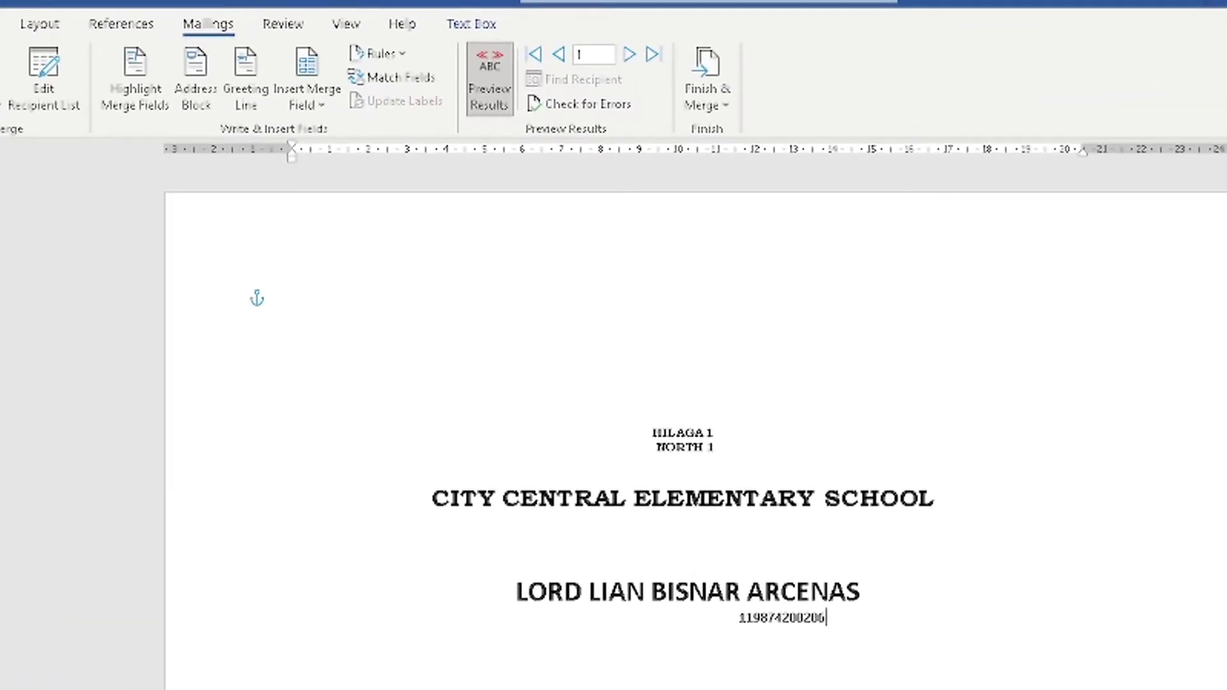
click(0, 23)
Draw a rectangle near the page's top right and give it placeholder text ASDFASD.
click(33, 84)
click(86, 158)
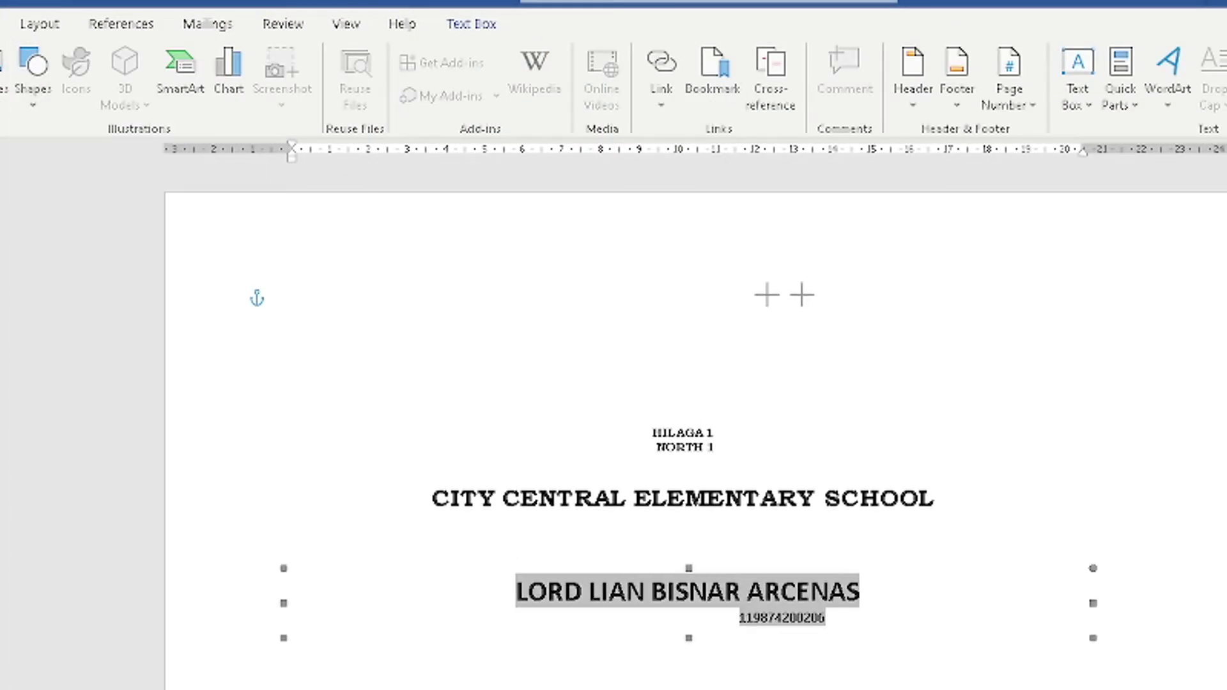
drag(895, 267, 1065, 382)
right_click(984, 295)
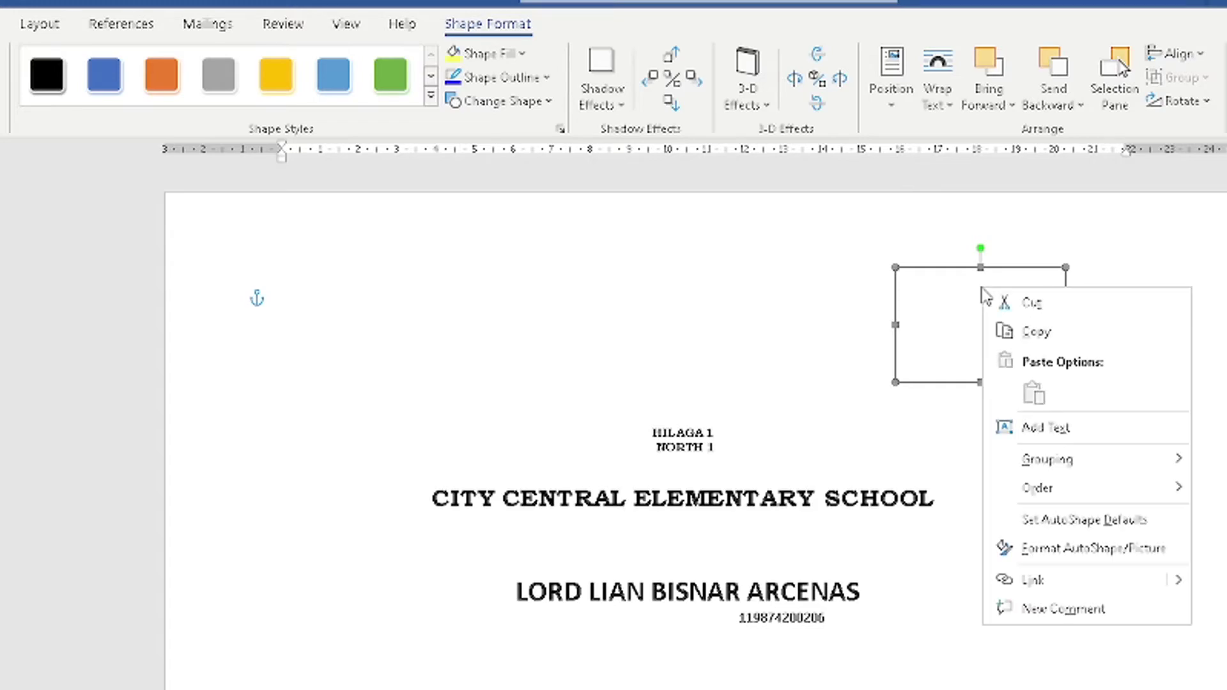
click(1016, 428)
text(ASDFASD)
key(ctrl+a)
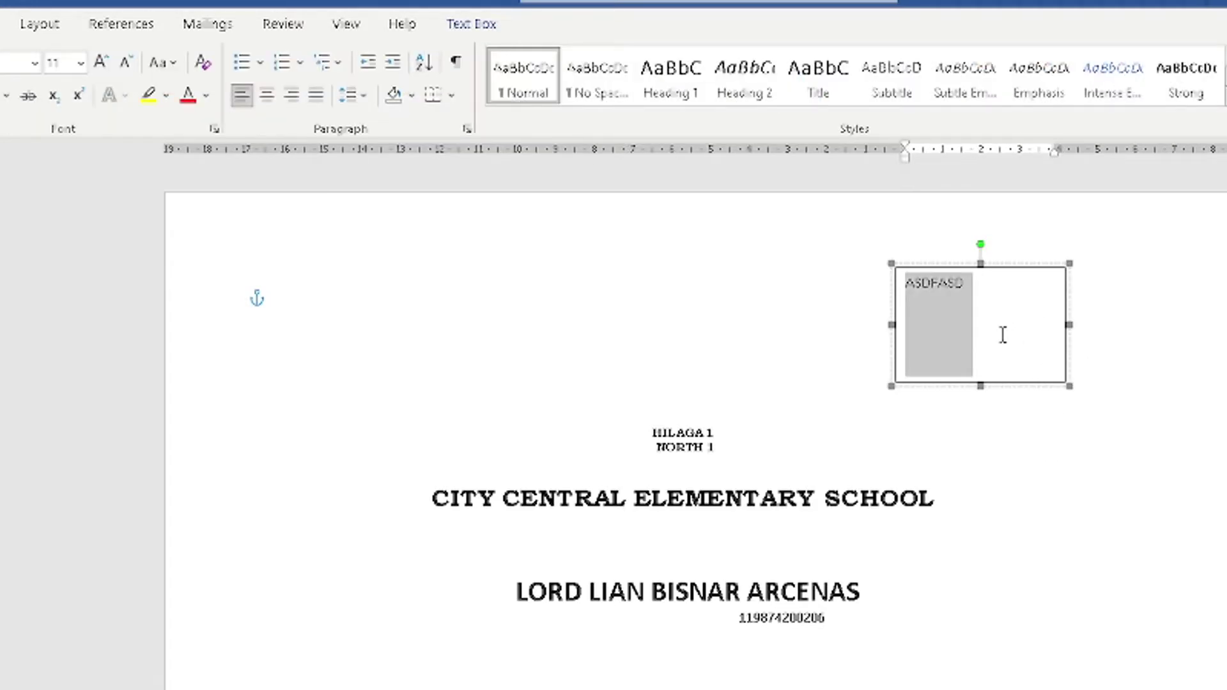
Replace the box text with the LRN merge field, preview a few records, then delete the box.
click(188, 26)
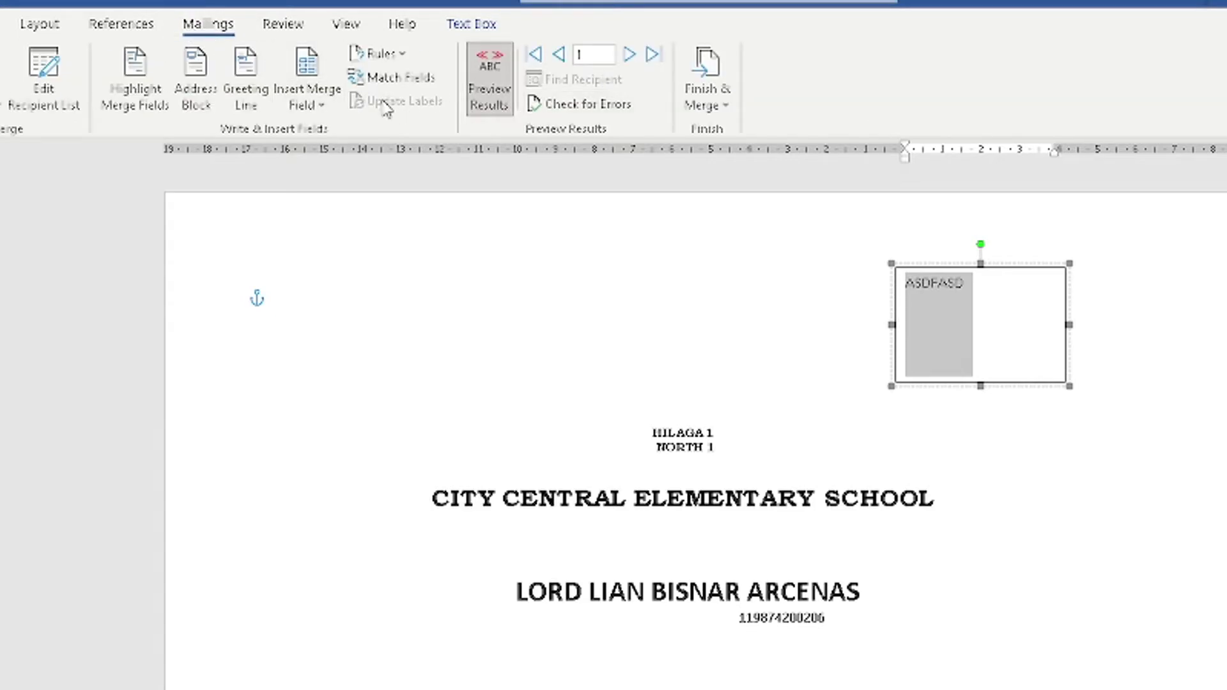
click(309, 93)
click(322, 131)
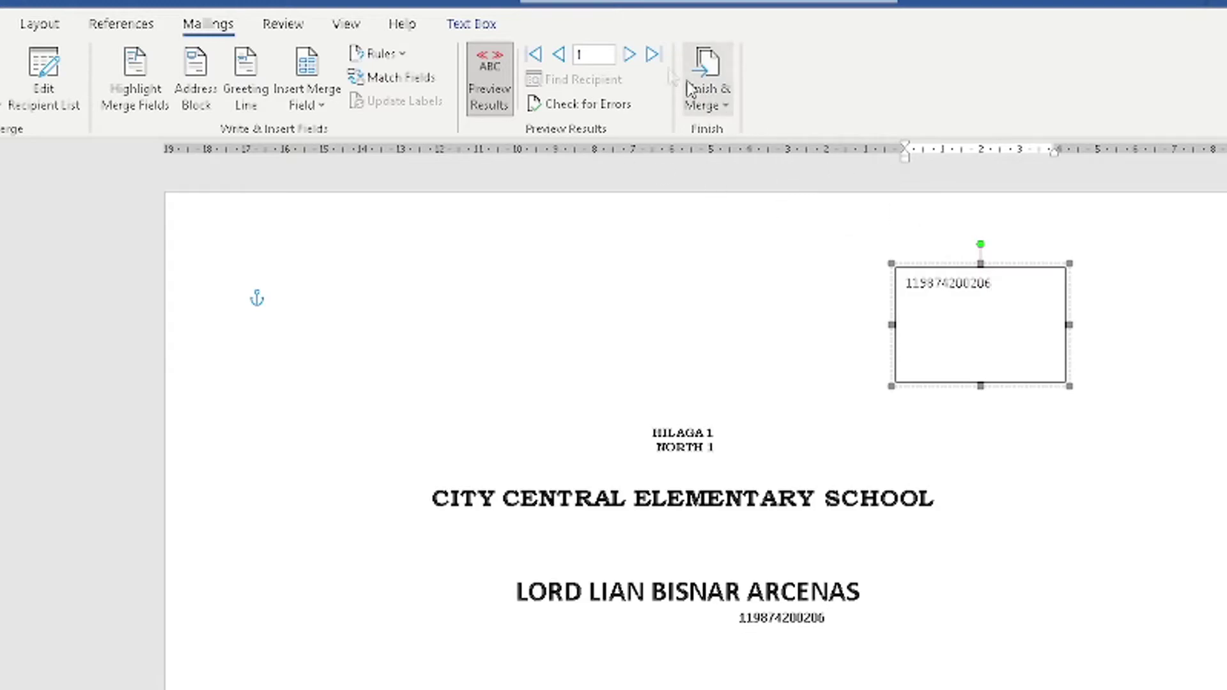
click(629, 56)
click(630, 56)
click(629, 56)
click(559, 55)
click(559, 55)
click(559, 55)
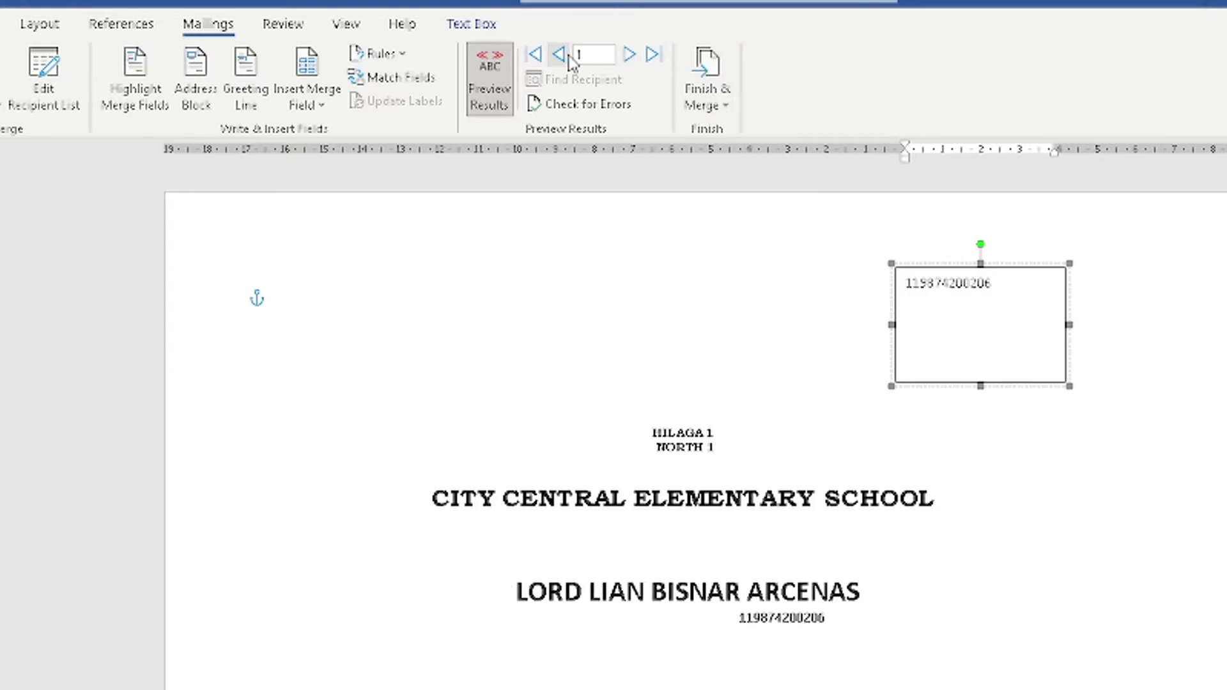
key(Delete)
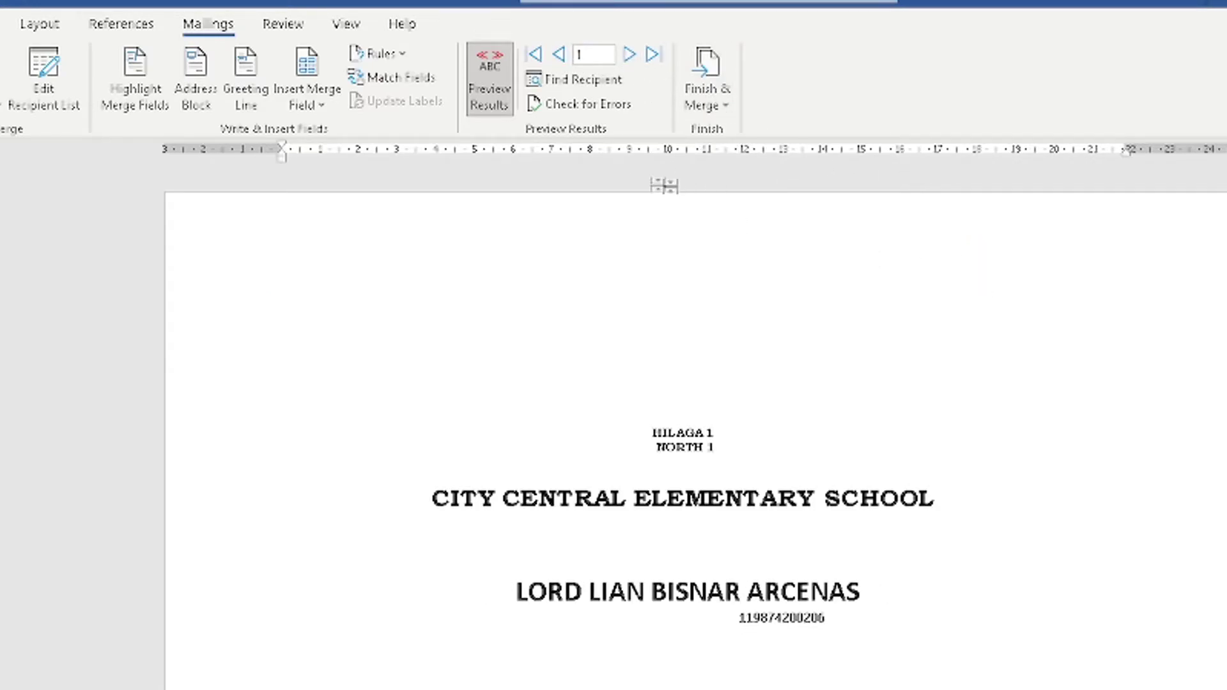
click(497, 105)
click(497, 105)
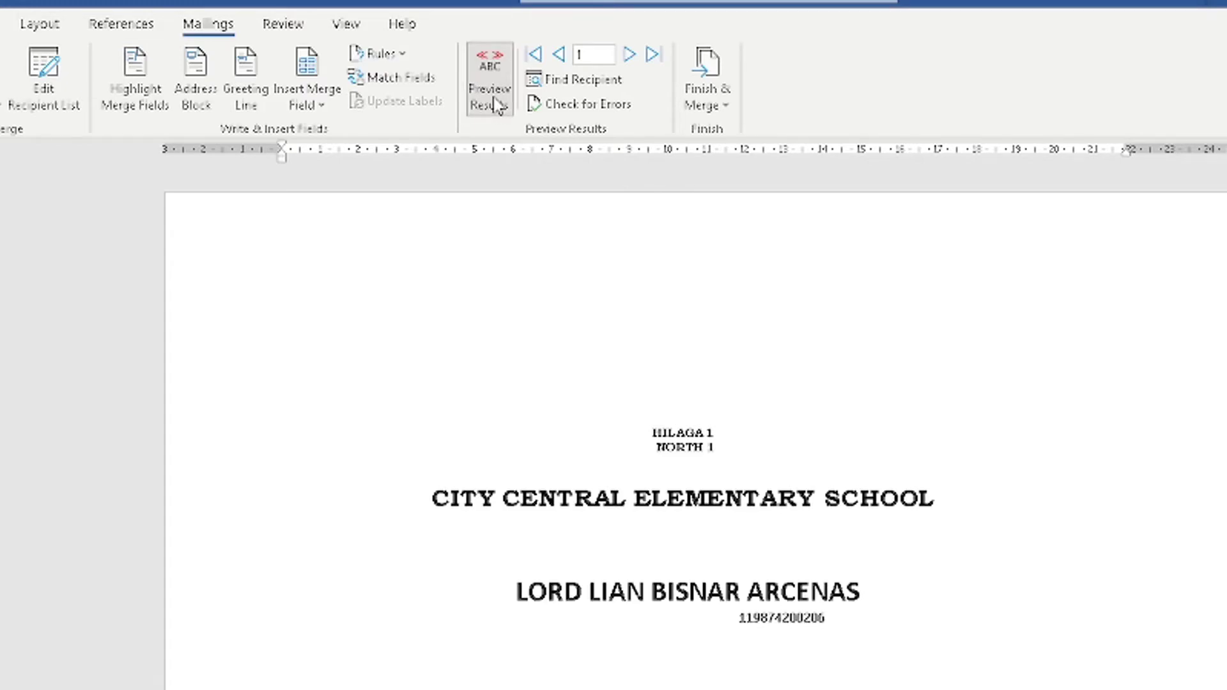
click(487, 92)
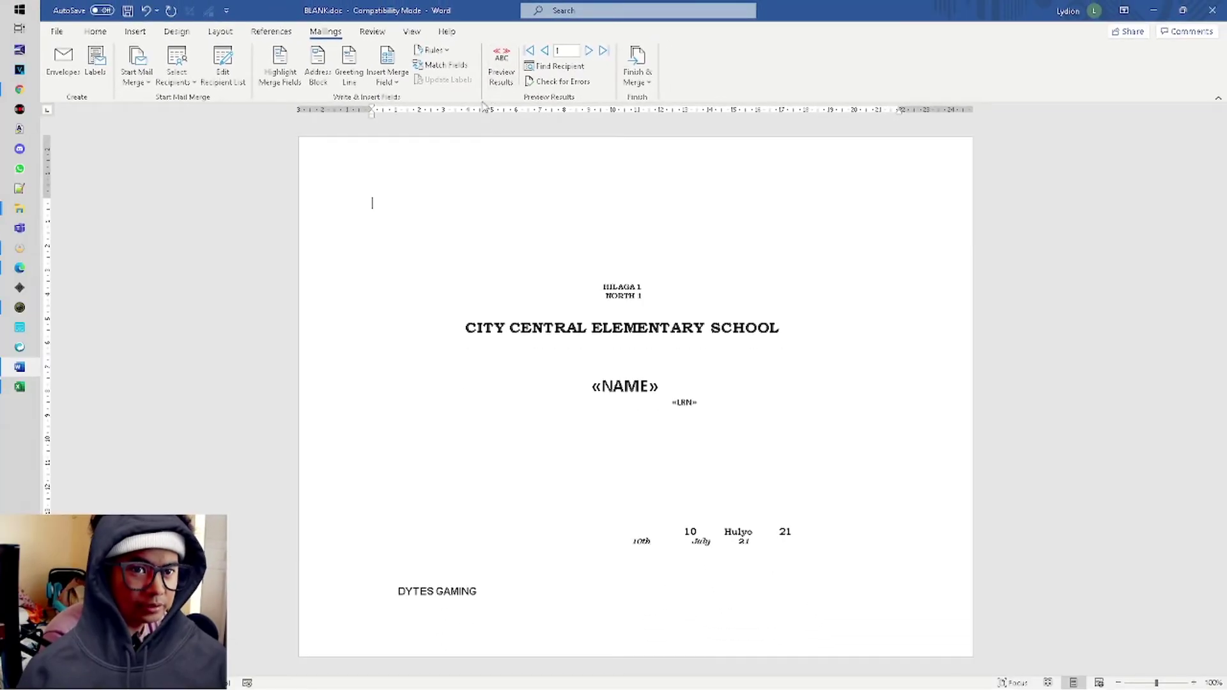
click(480, 107)
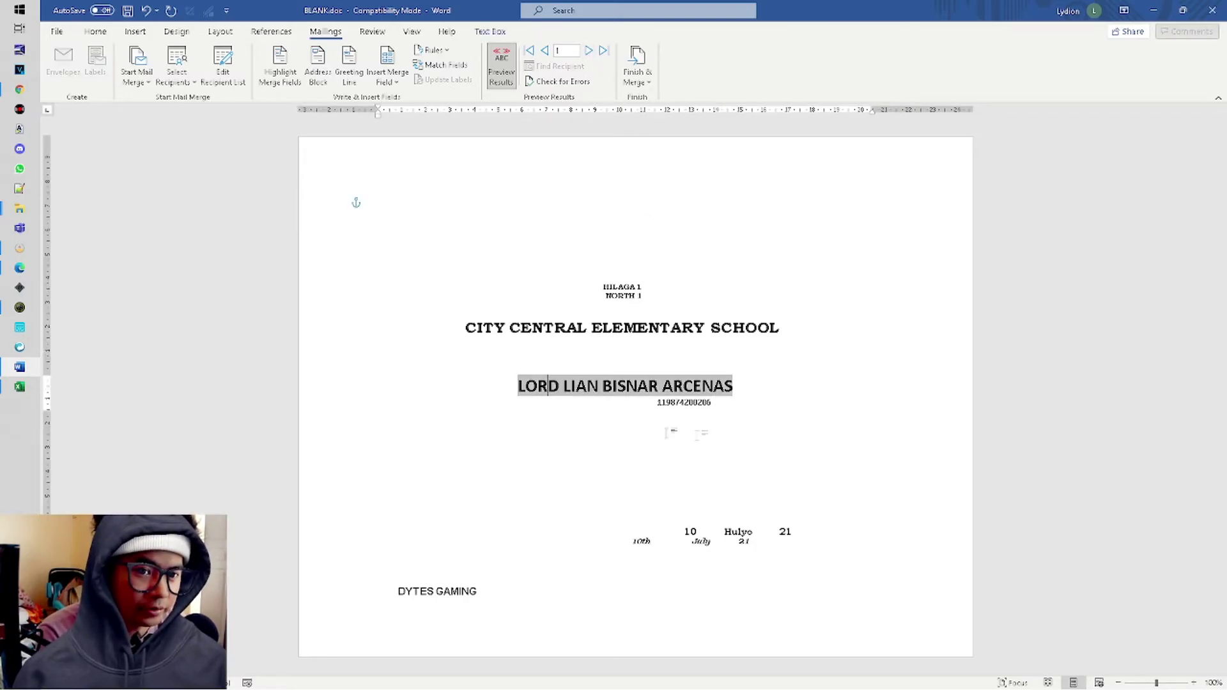
key(alt+Tab)
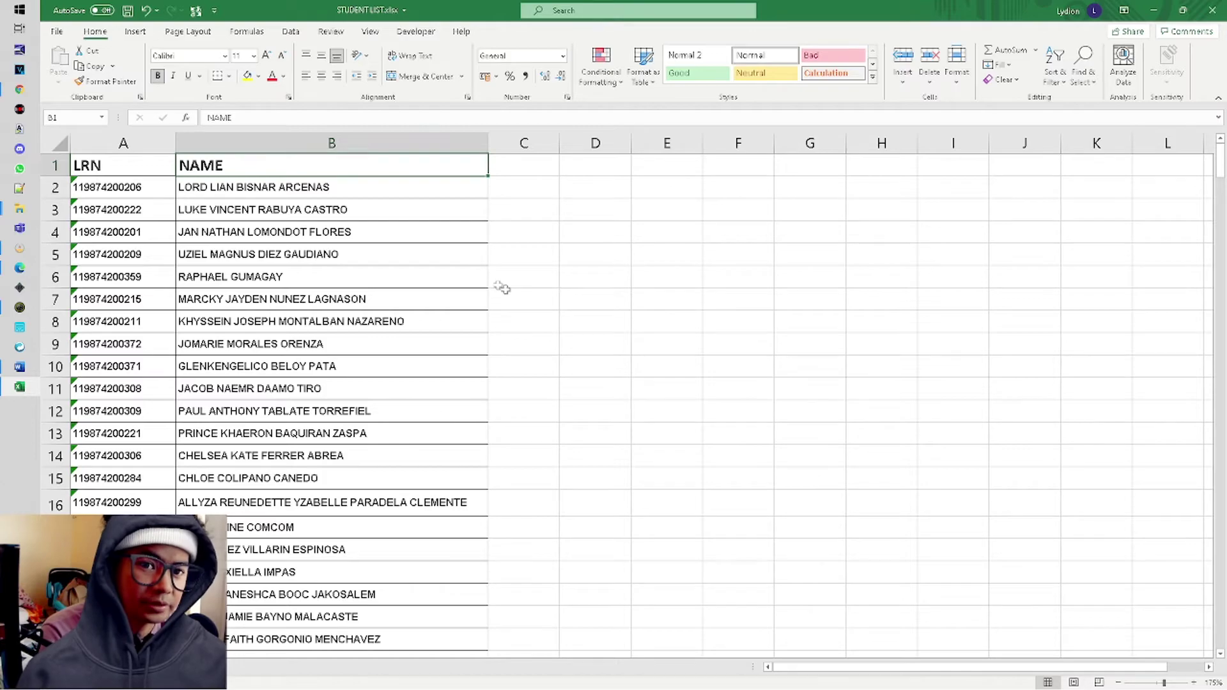
double_click(201, 187)
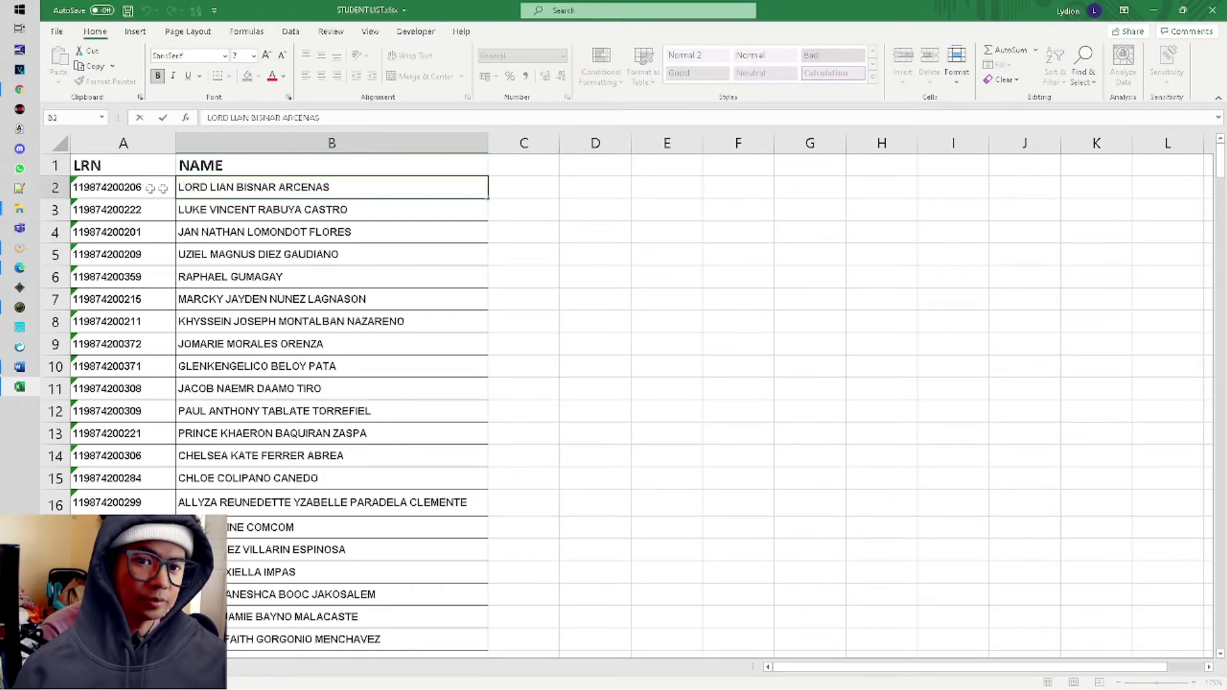
key(Escape)
key(alt+Tab)
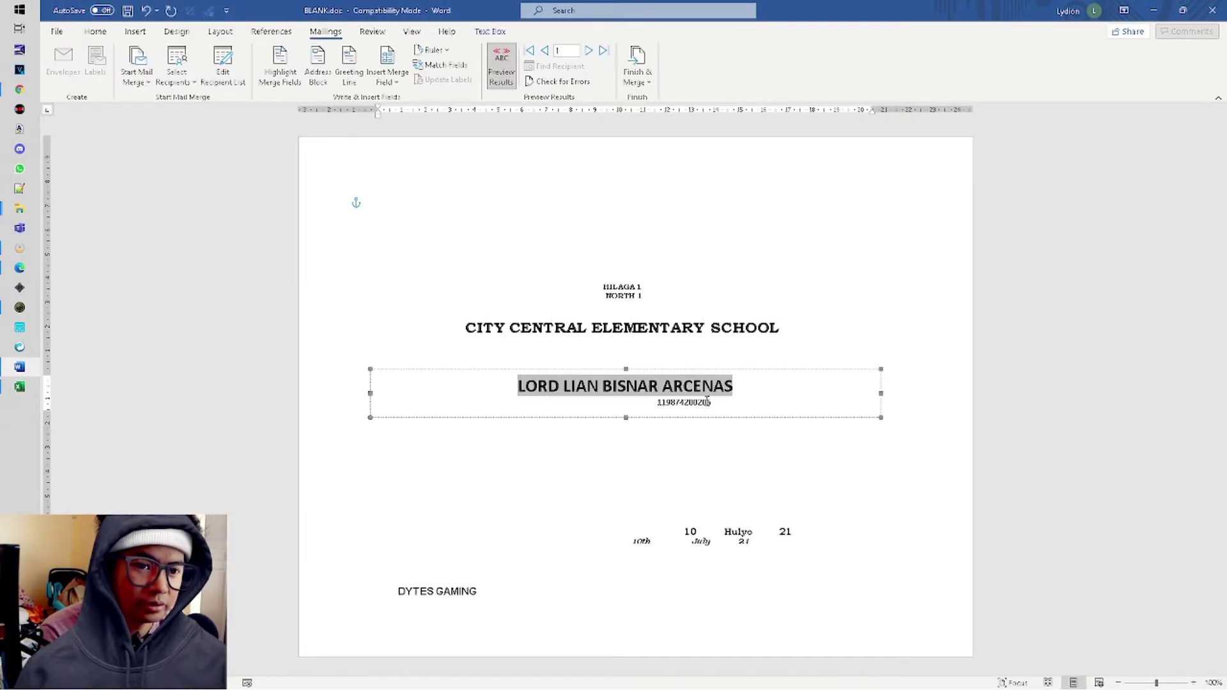
click(707, 402)
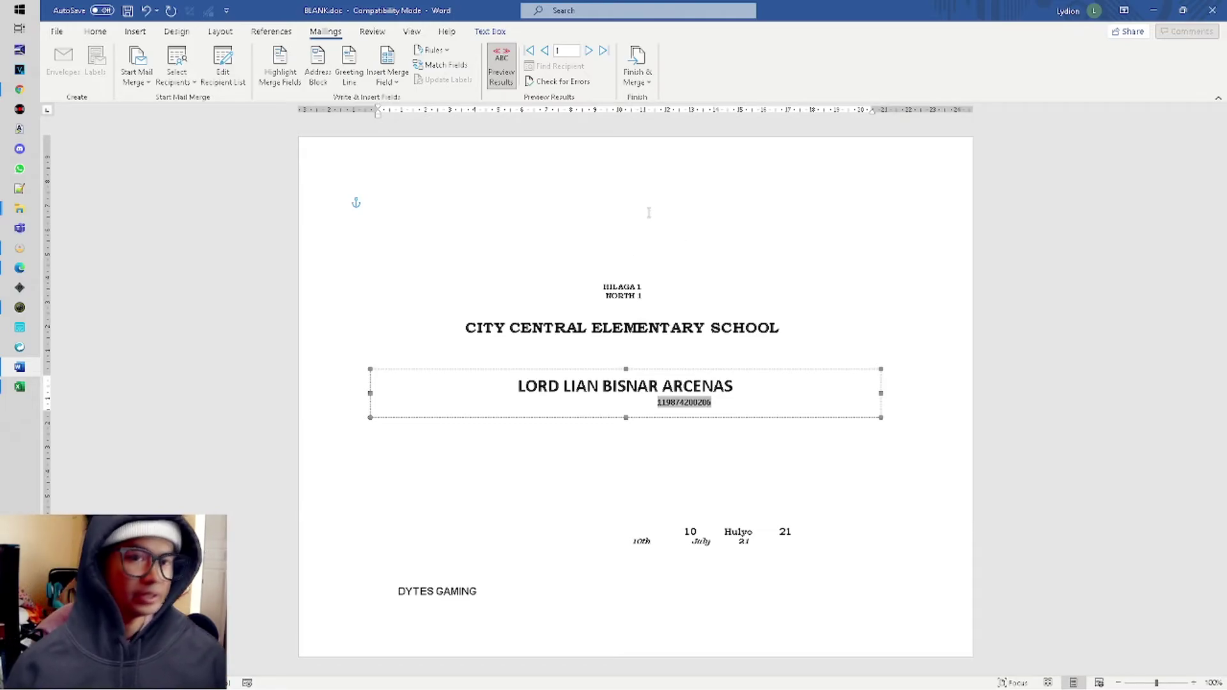
Print all merged certificates via Finish & Merge > Print Documents with All records selected.
click(637, 71)
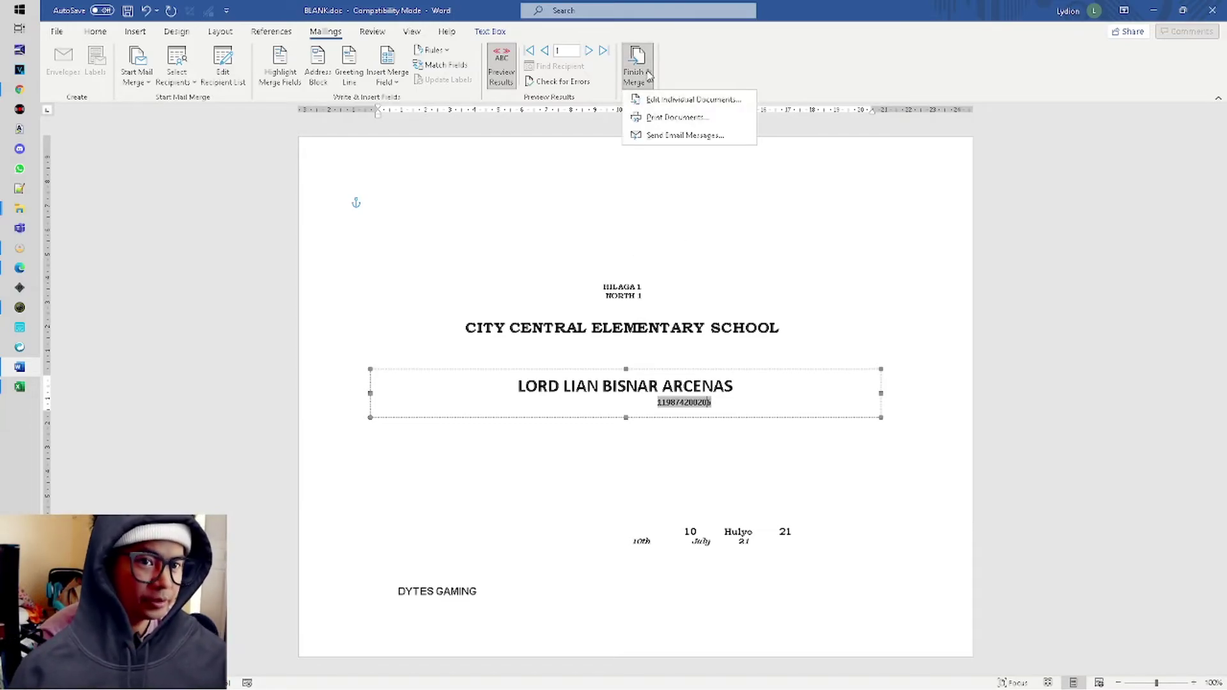
click(665, 119)
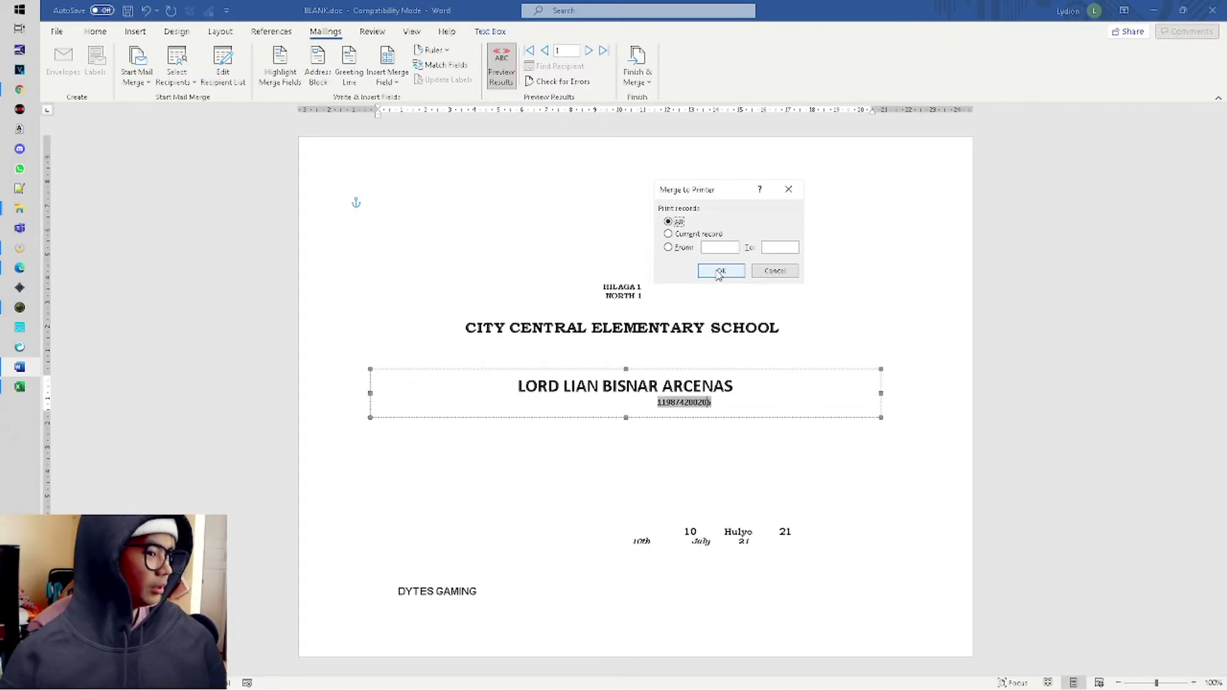
click(720, 271)
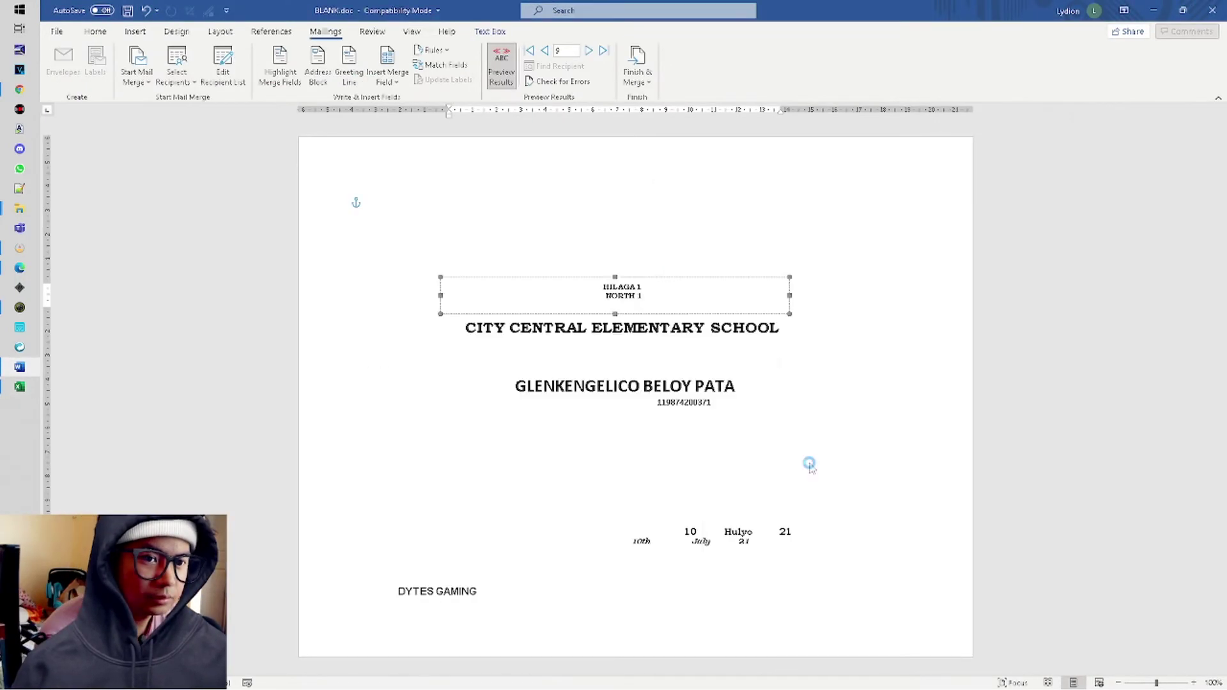
click(833, 379)
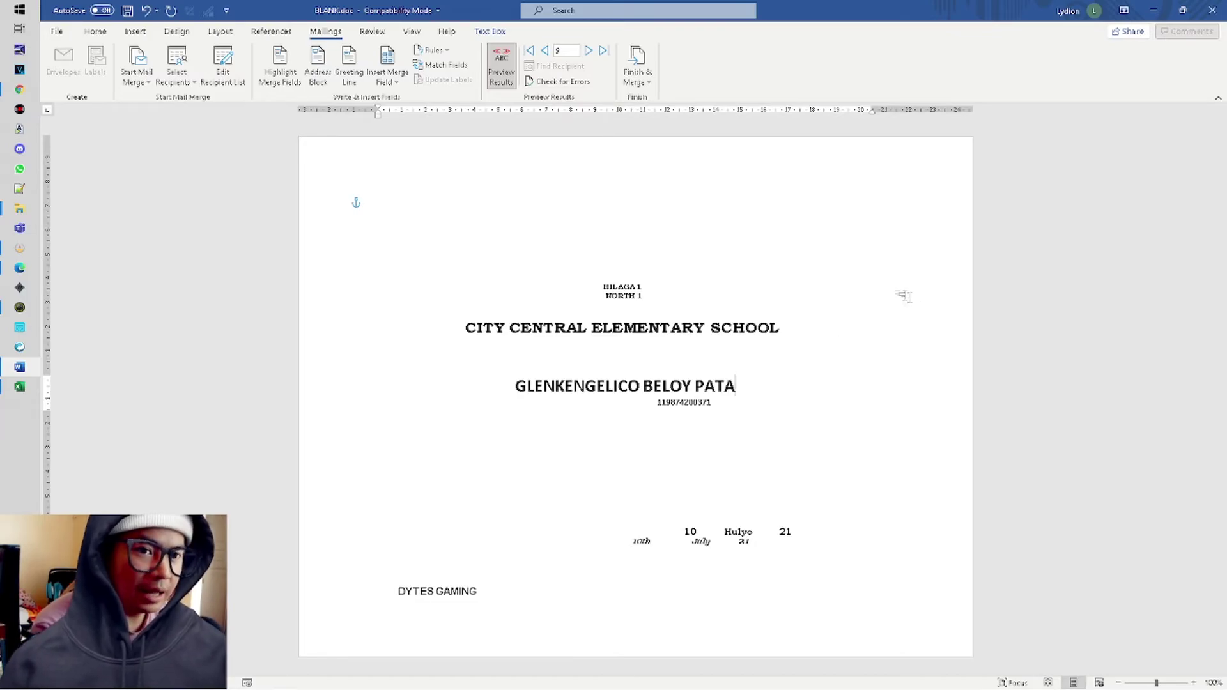
click(810, 318)
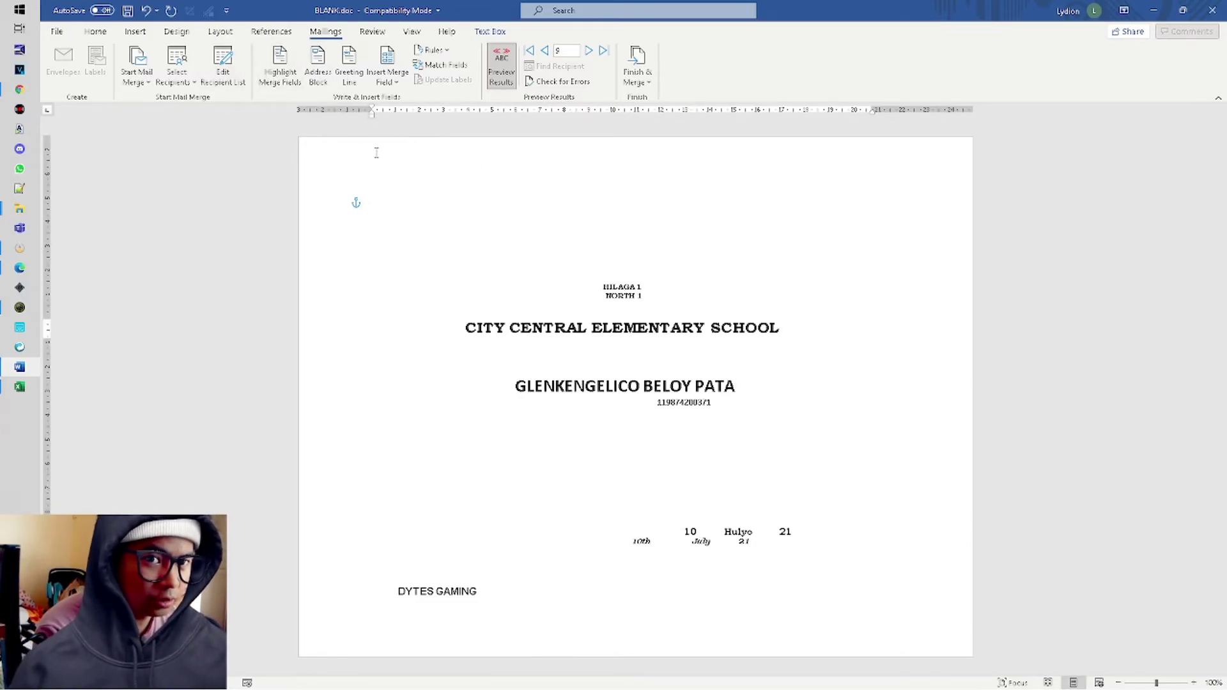
In Excel, enter test values 412412421 and sdfsadfsadf into A430:B430.
key(alt+Tab)
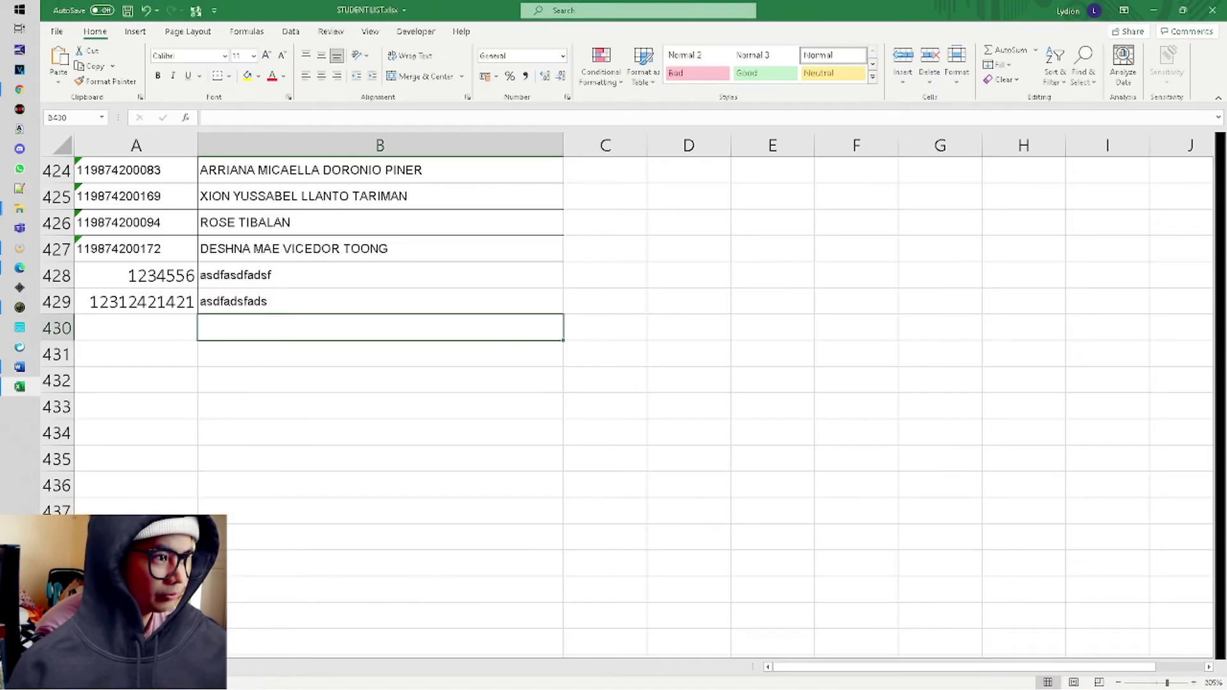
drag(165, 276, 294, 295)
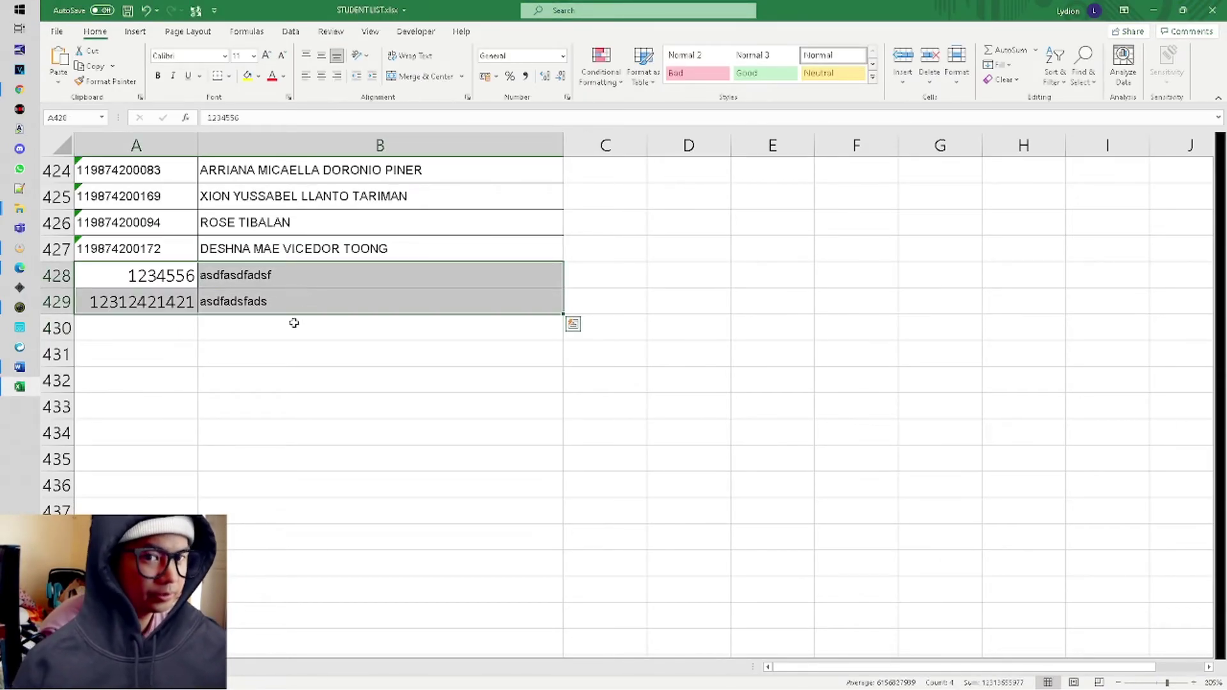
click(294, 324)
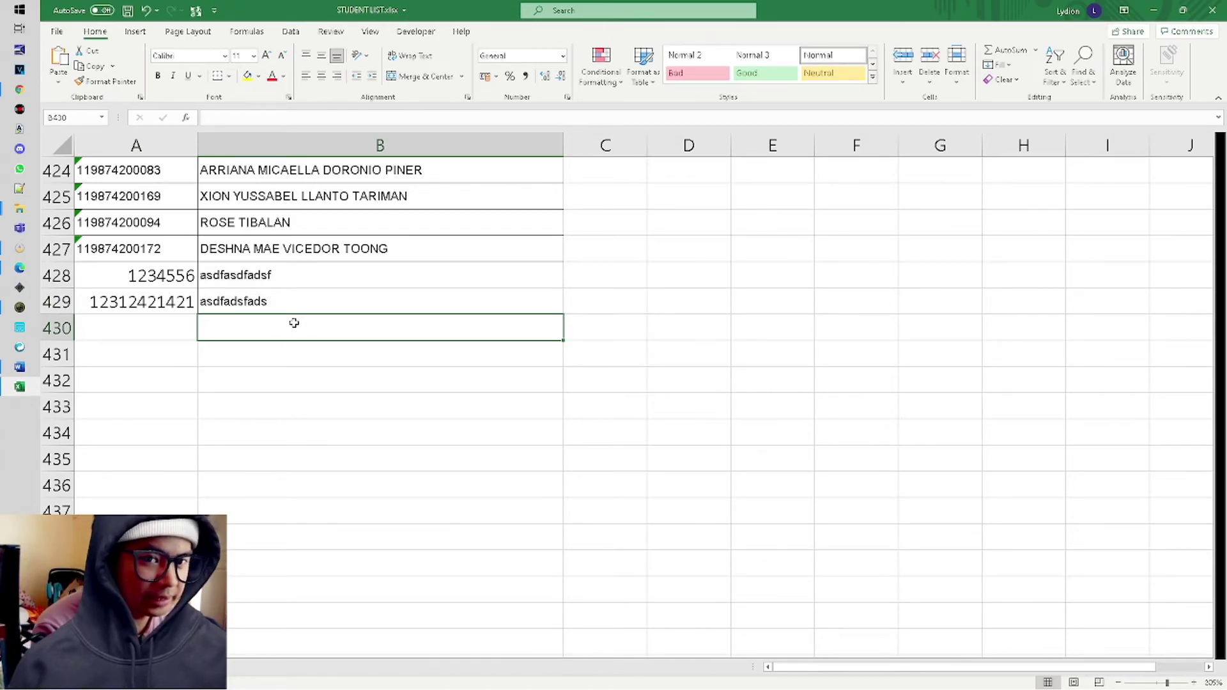
click(156, 326)
text(412412421)
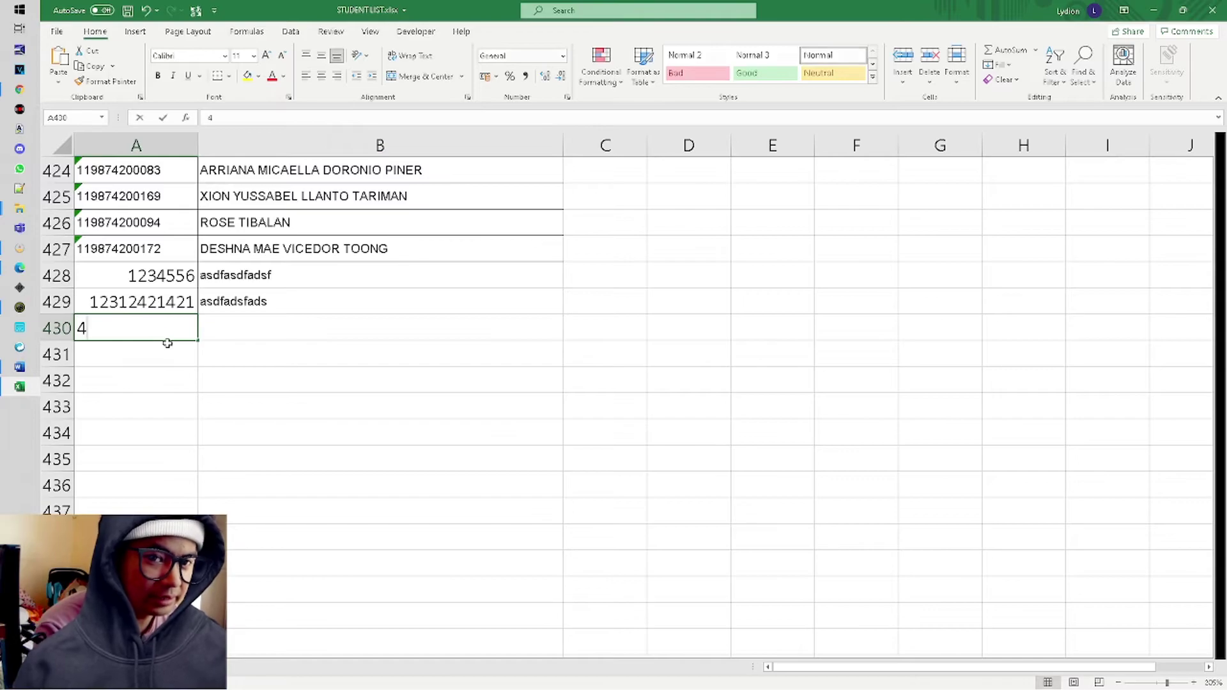
click(234, 330)
text(sdfsadfsadf)
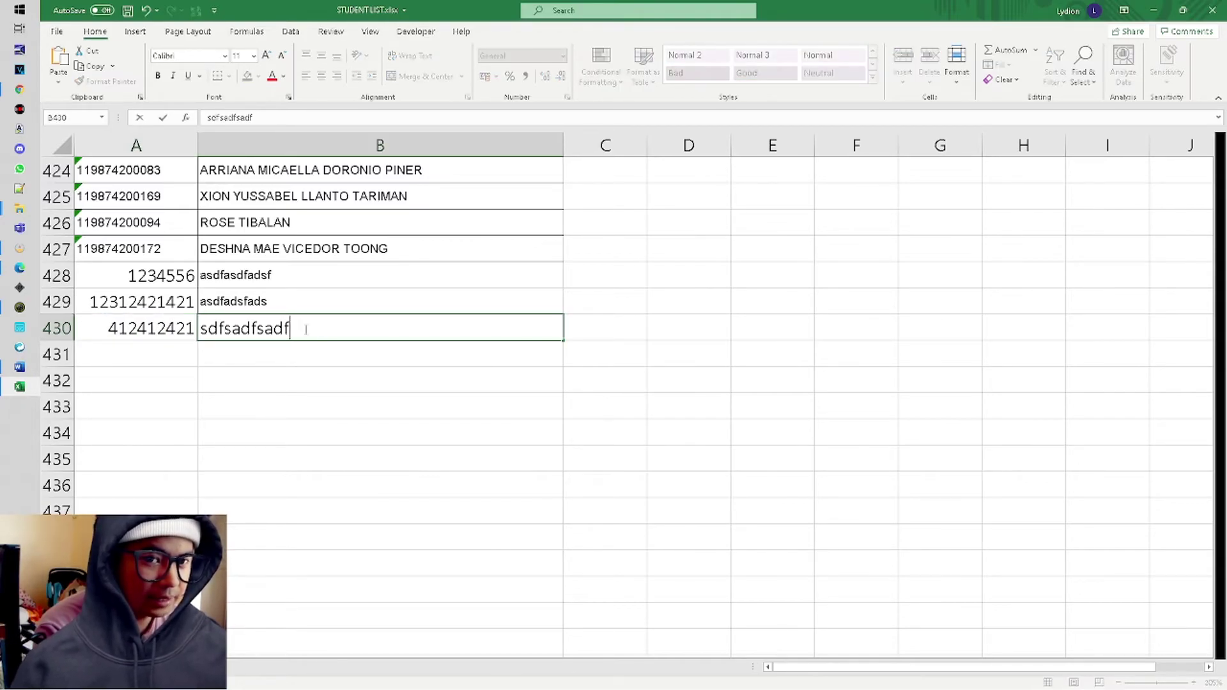
click(191, 355)
text(1324124124)
click(340, 353)
text(asdfsdafasdf)
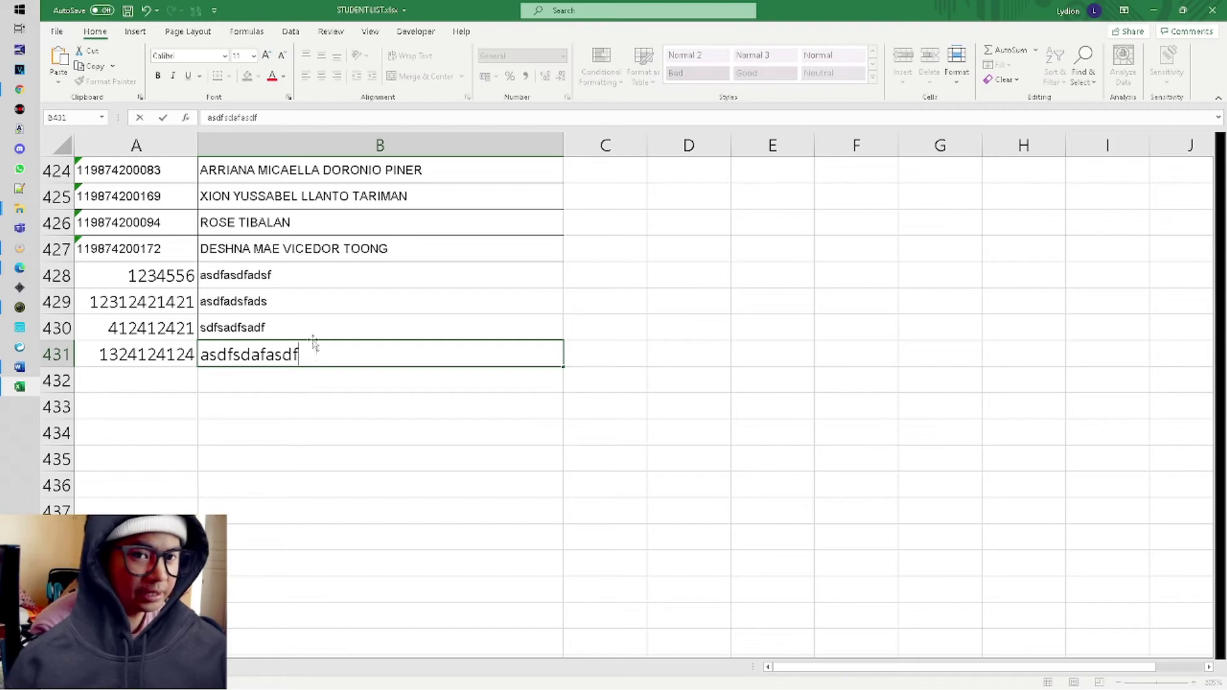
click(319, 375)
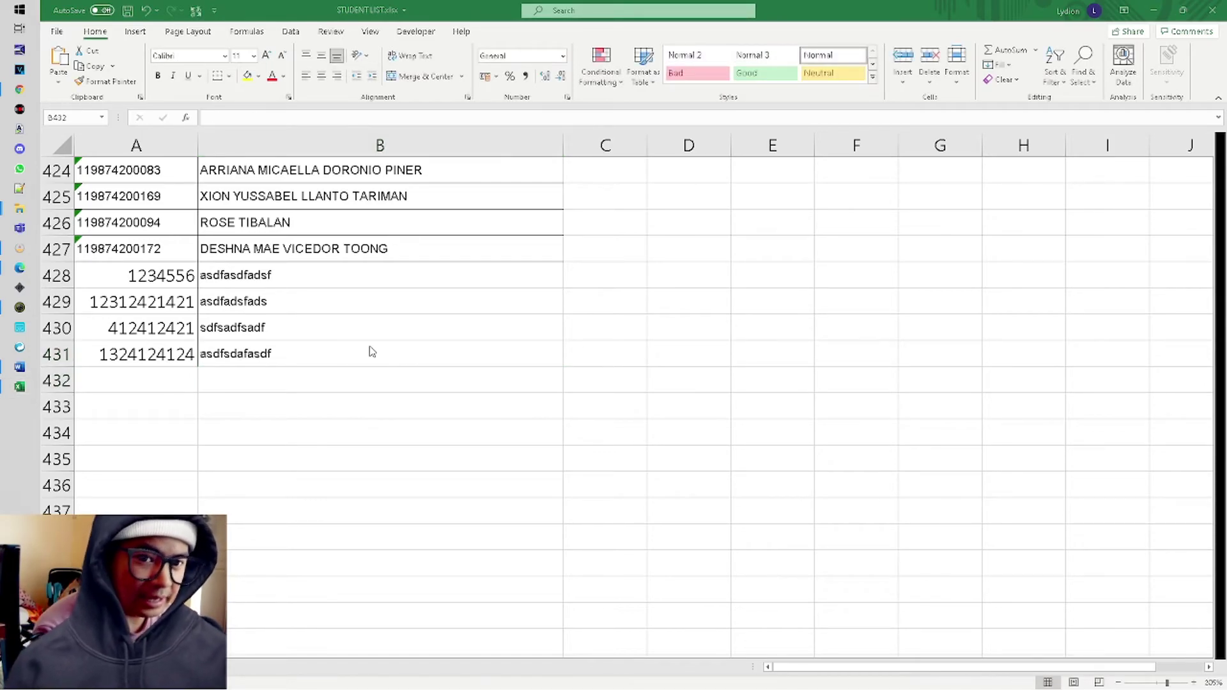
key(alt+Tab)
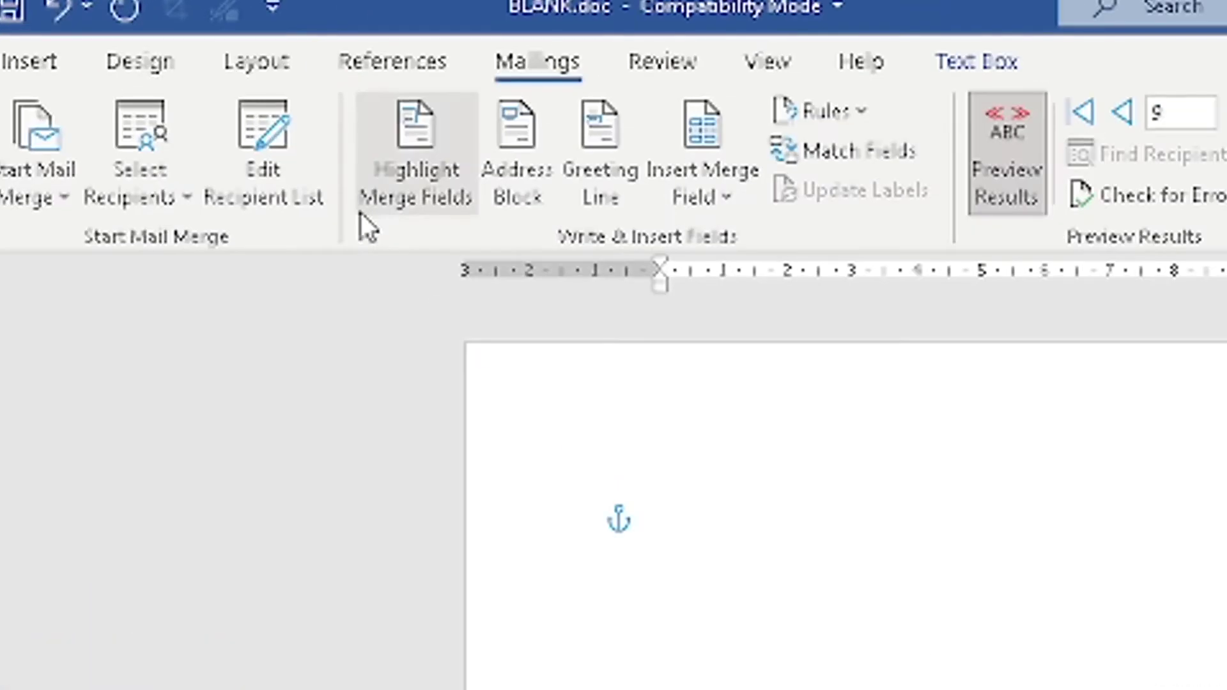
Refresh the recipient list from STUDENT LIST.xlsx and check that the four test records now appear at its end.
click(310, 118)
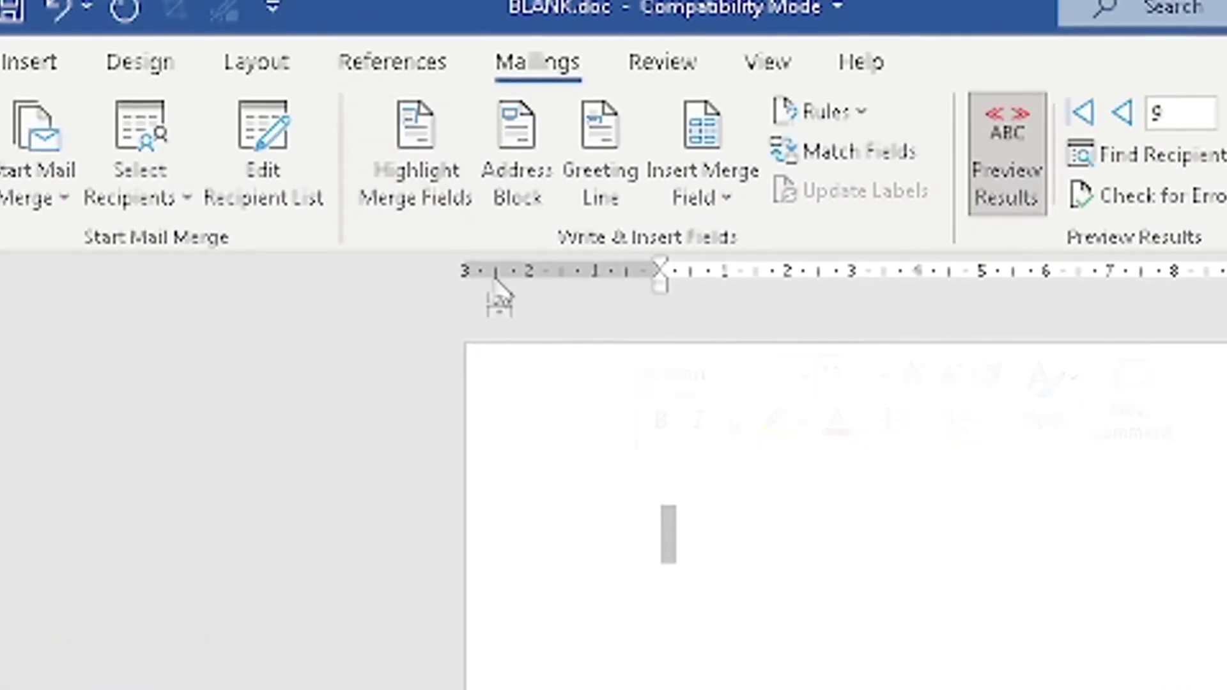
click(285, 167)
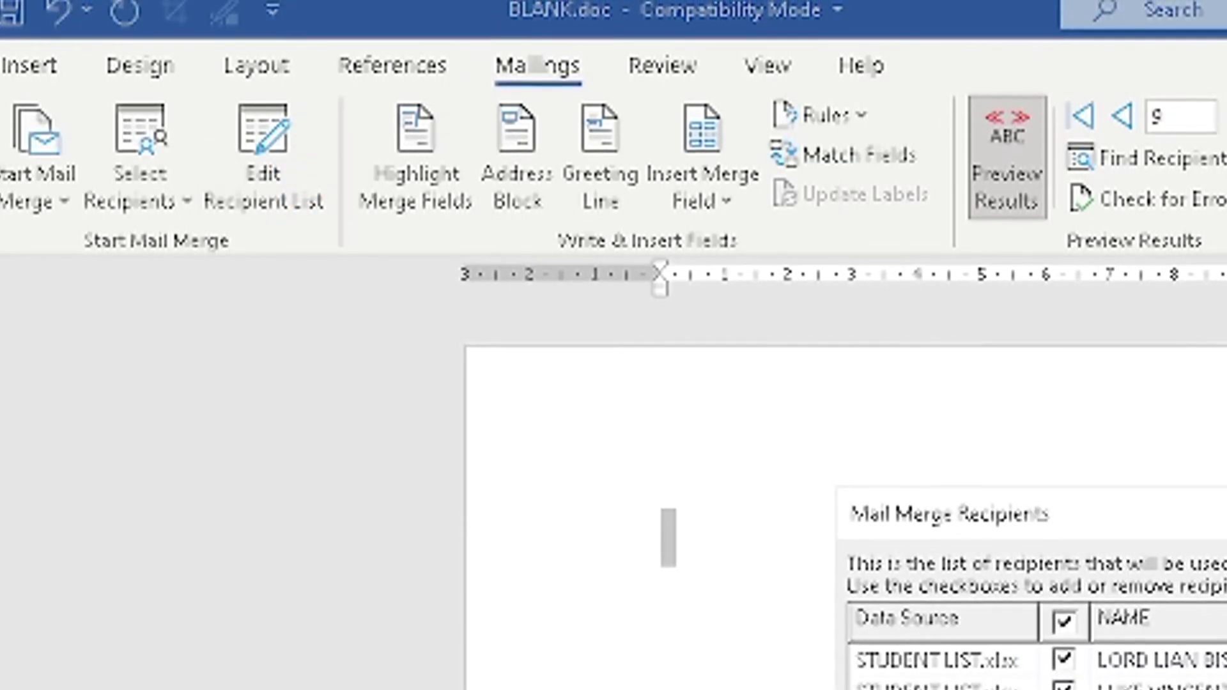
scroll(1088, 683, down, 5)
drag(834, 327, 839, 356)
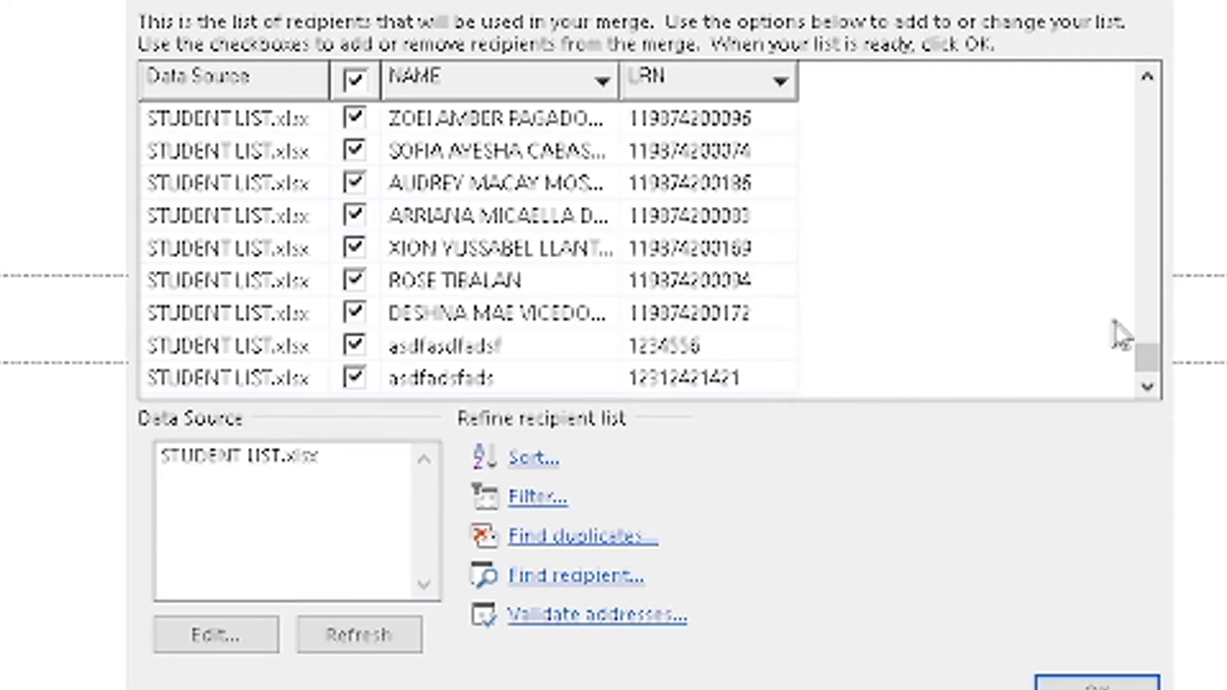
click(319, 461)
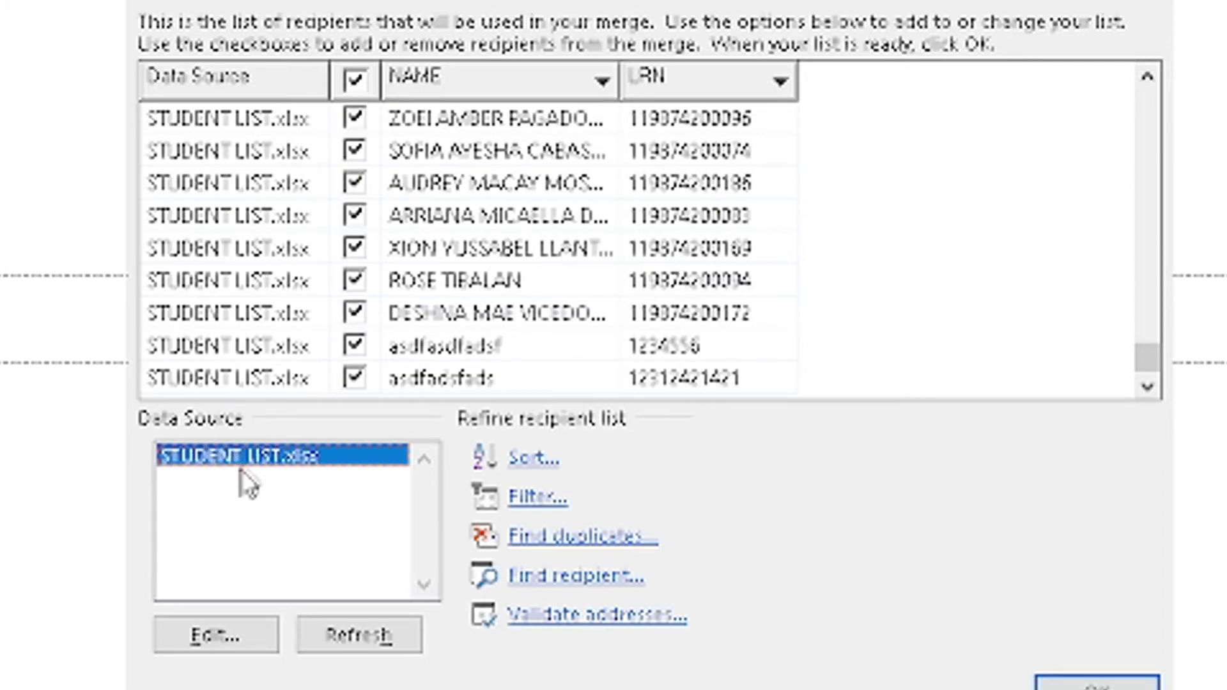
click(369, 635)
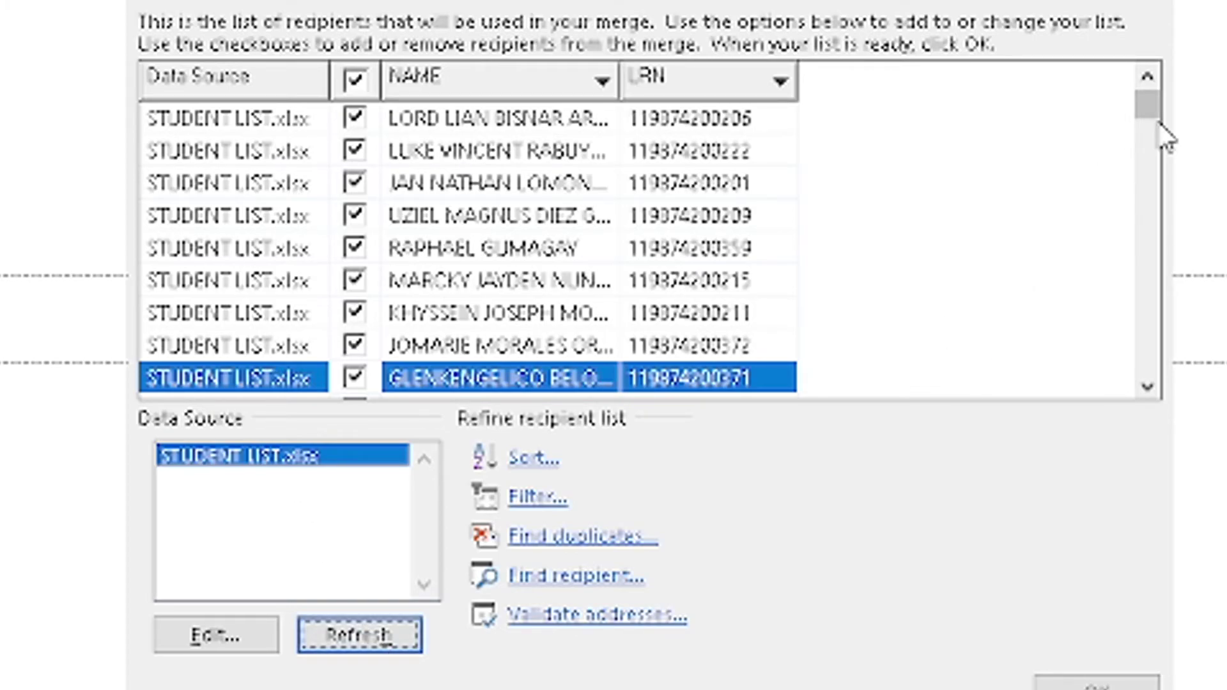
drag(1150, 107, 1125, 397)
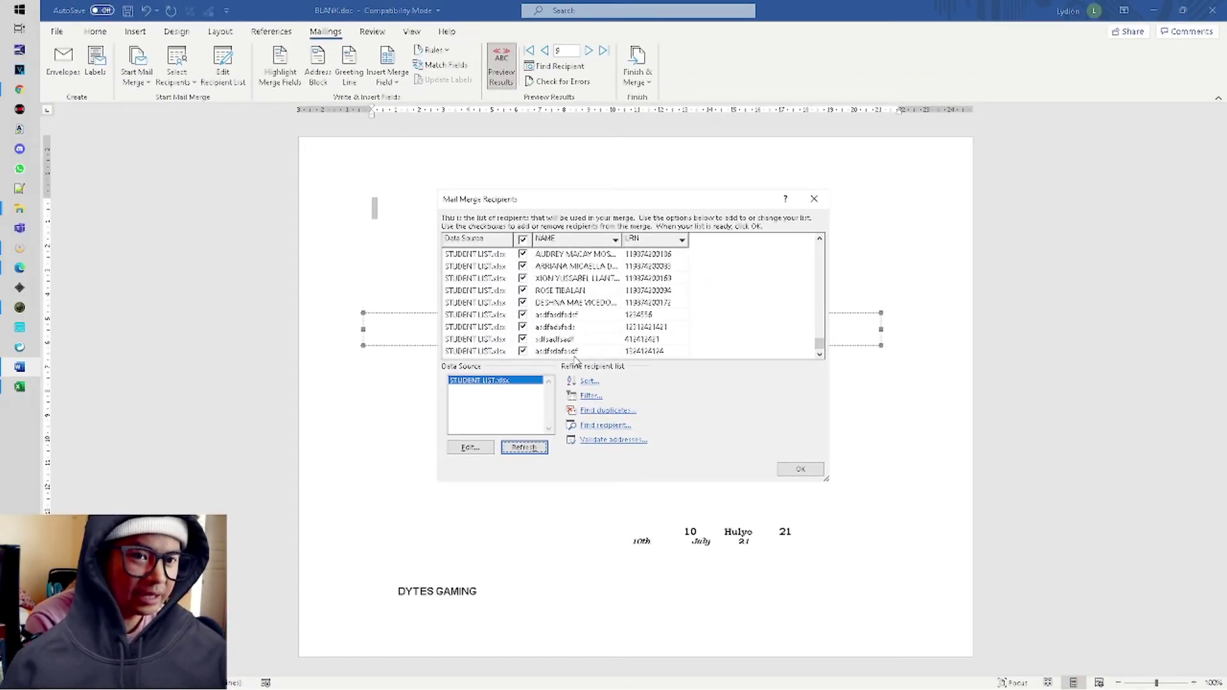
click(495, 409)
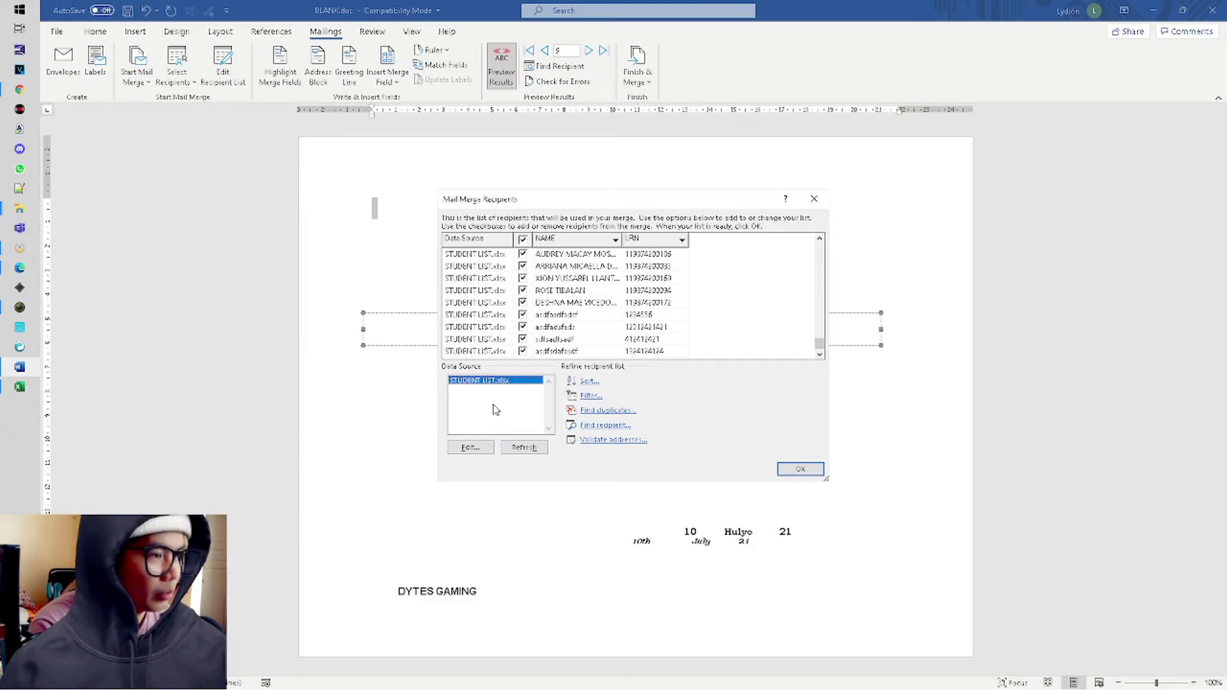
Close the recipient list, then give Excel columns A:B a Duplicate Values rule with Light Red Fill and Dark Red Text.
click(814, 200)
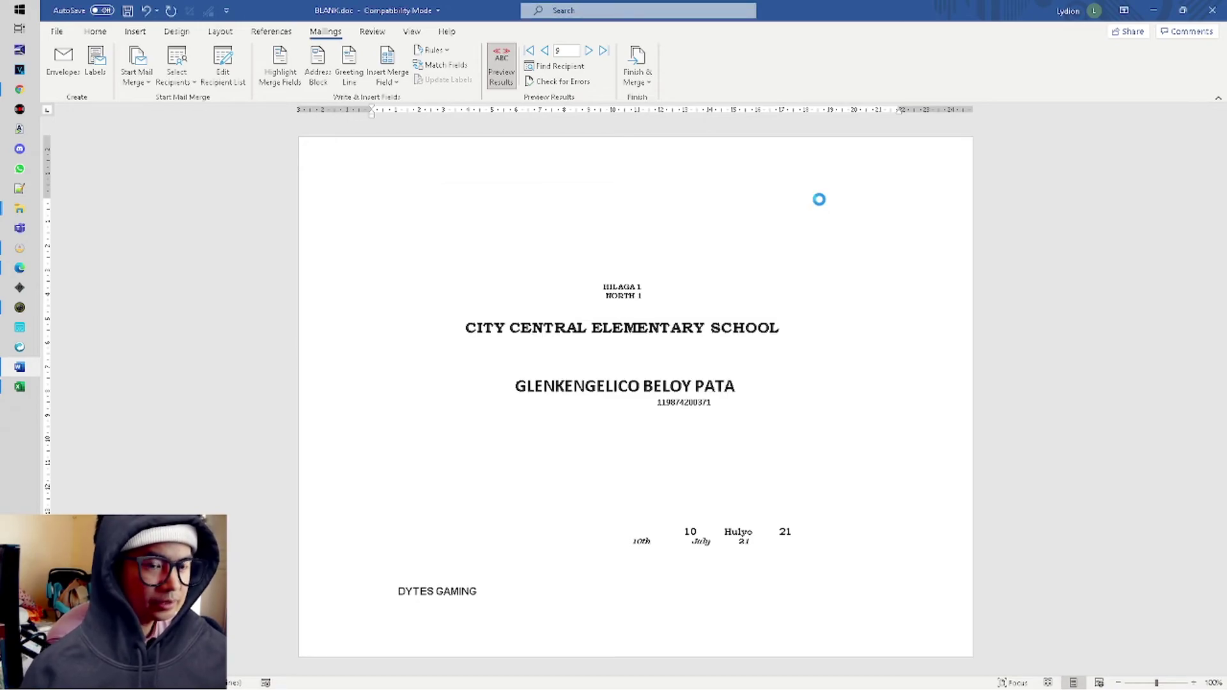
key(alt+Tab)
scroll(657, 307, up, 13)
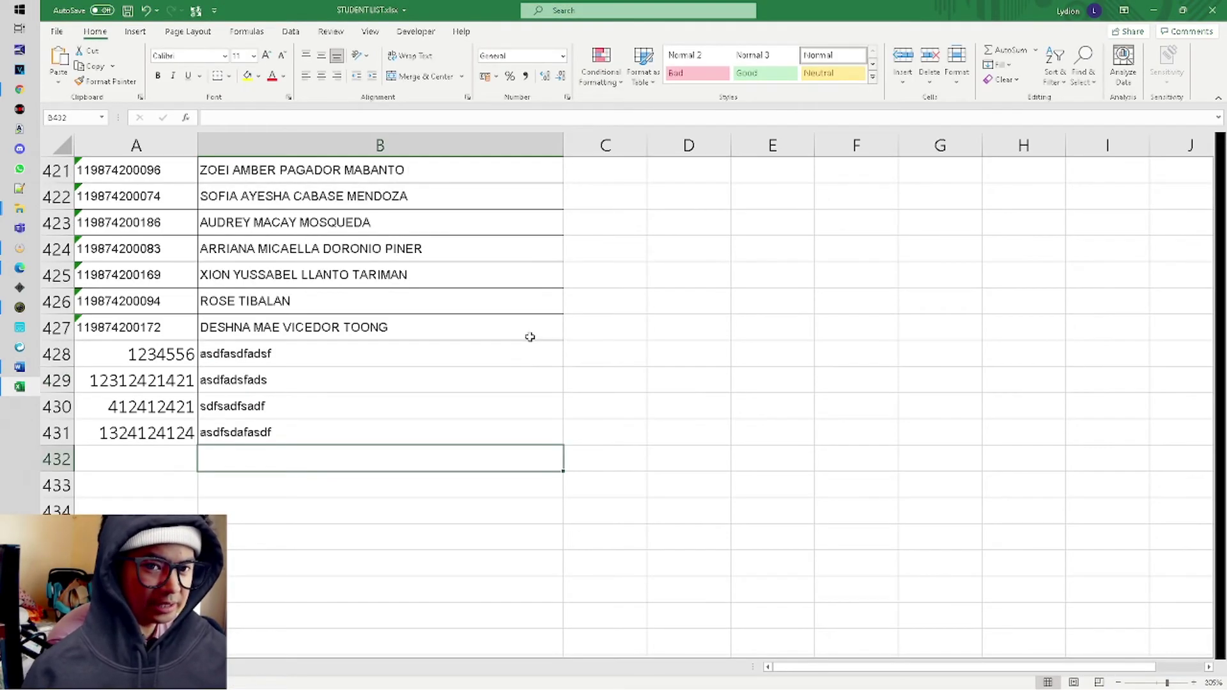
scroll(776, 372, up, 10)
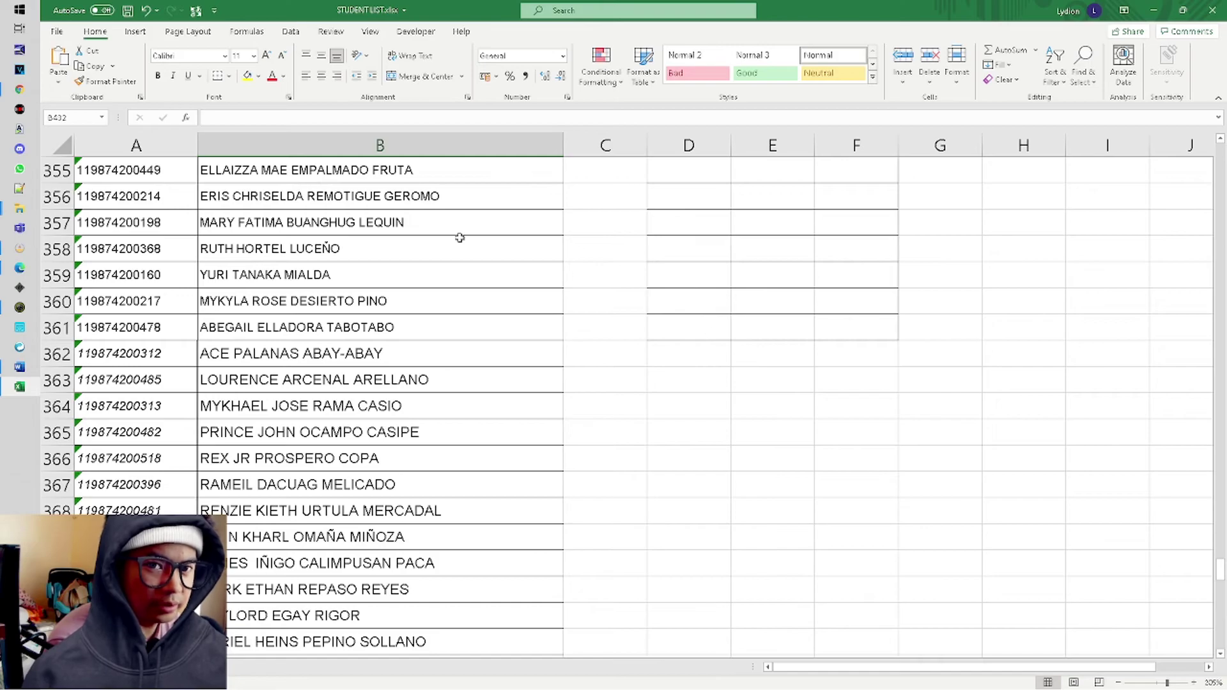
drag(136, 145, 330, 151)
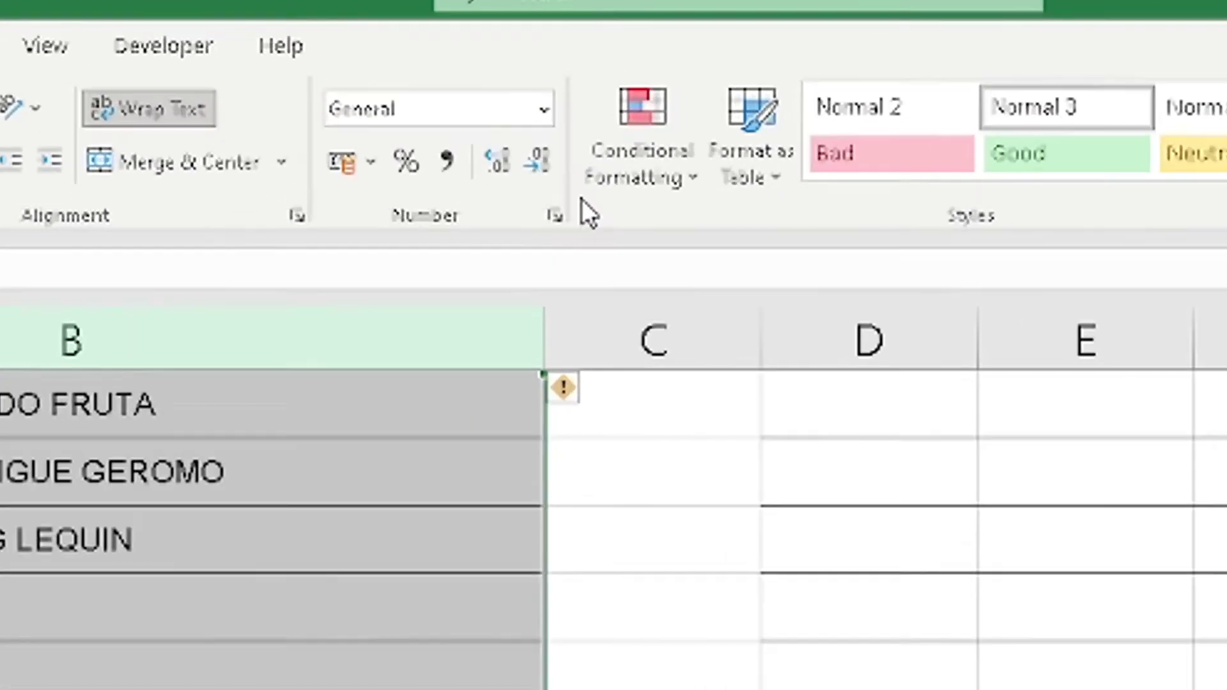
click(655, 176)
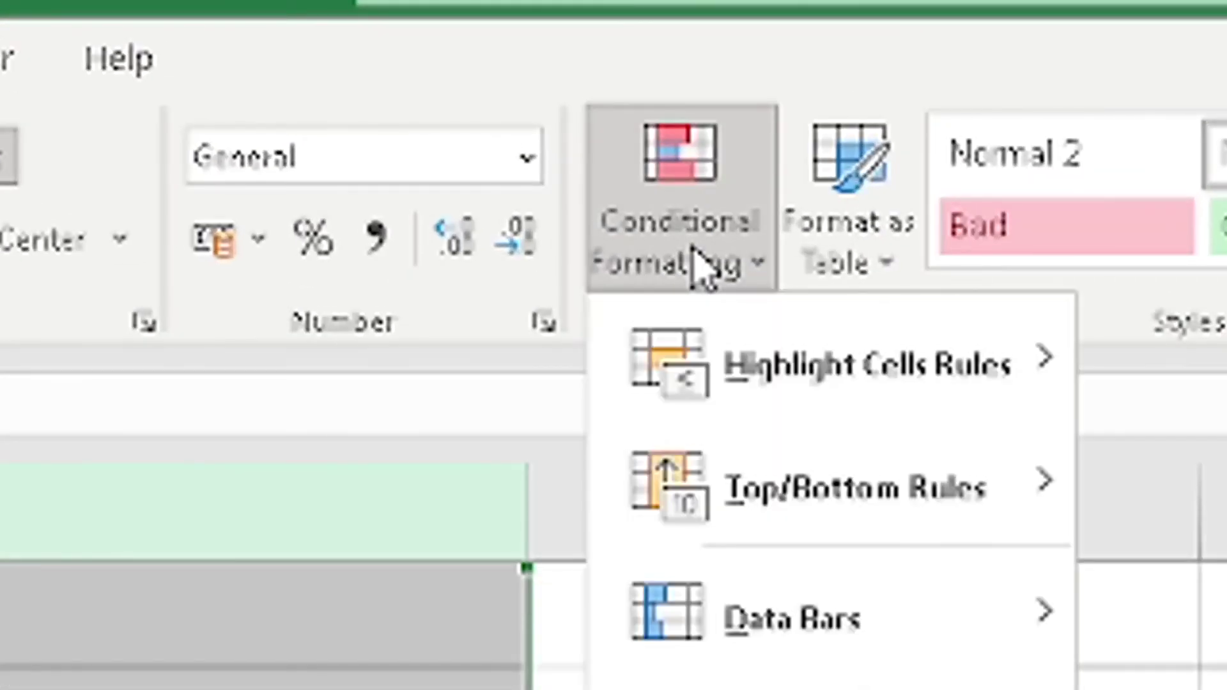
mouse_move(808, 386)
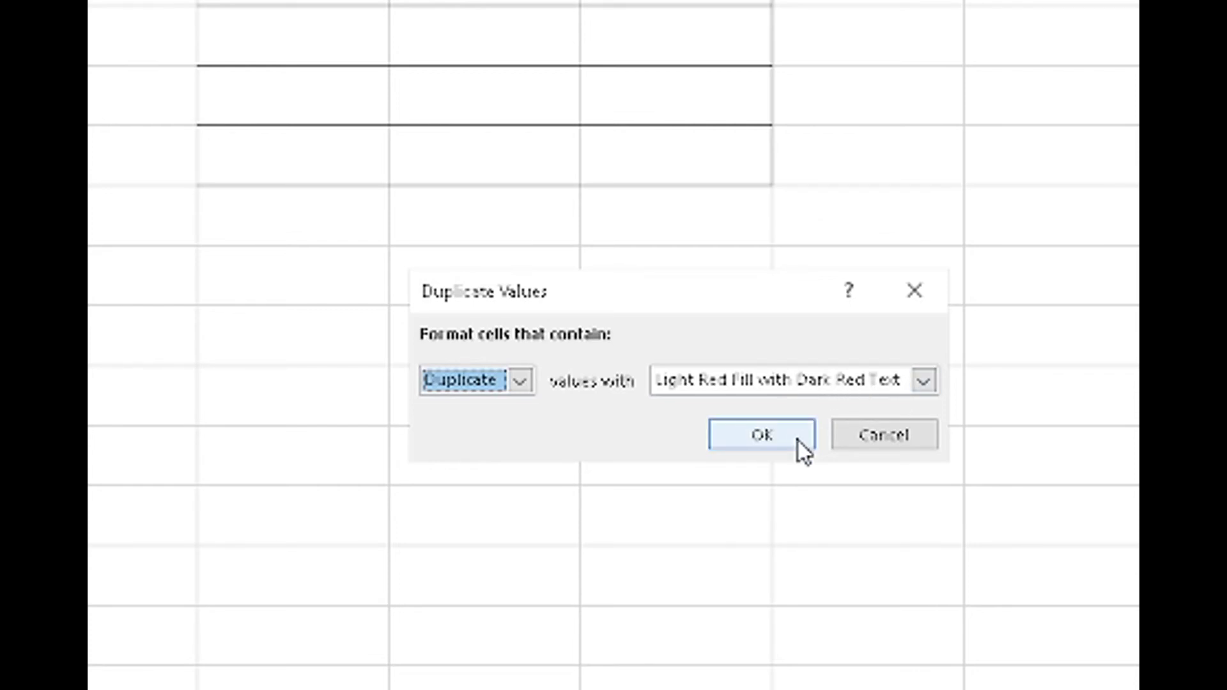
click(523, 385)
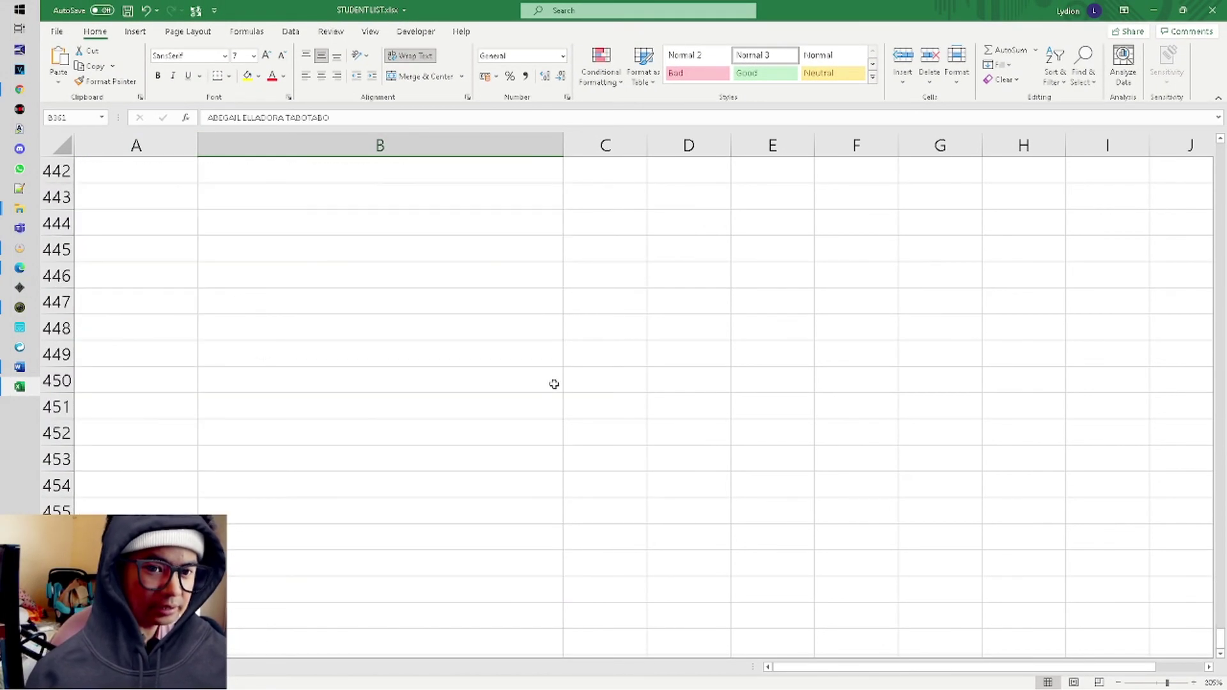
Scroll to the top and copy row 11's student record from A11:B11.
scroll(555, 384, up, 20)
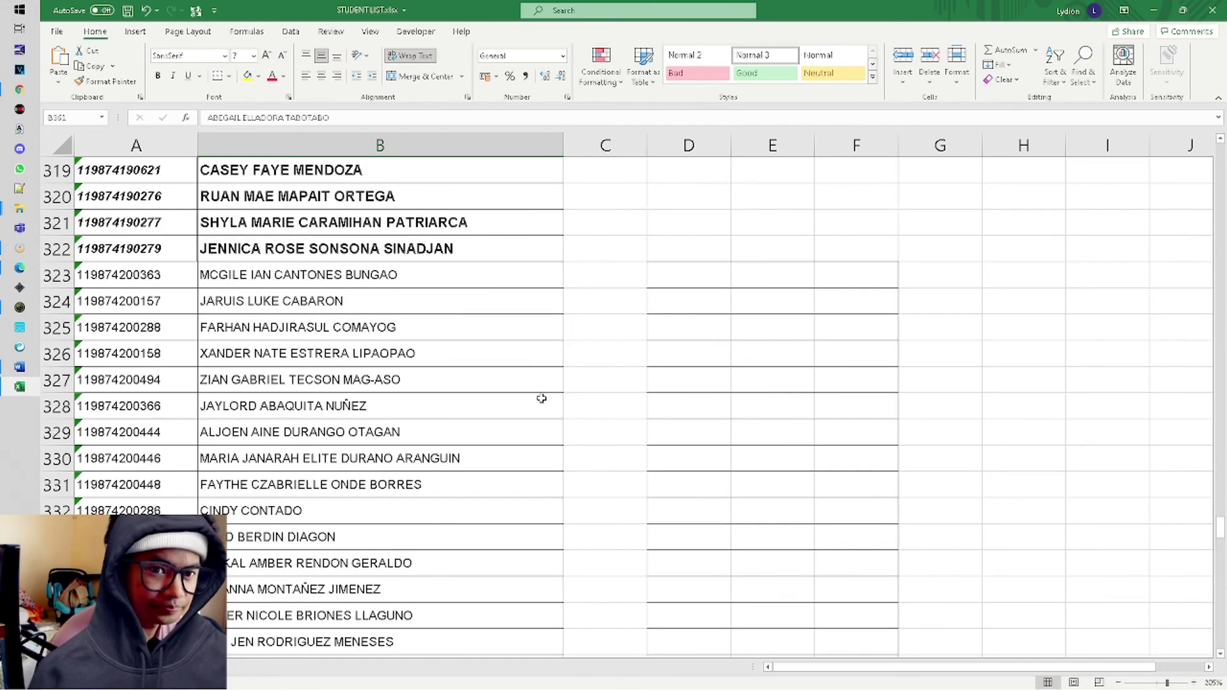
scroll(541, 398, up, 20)
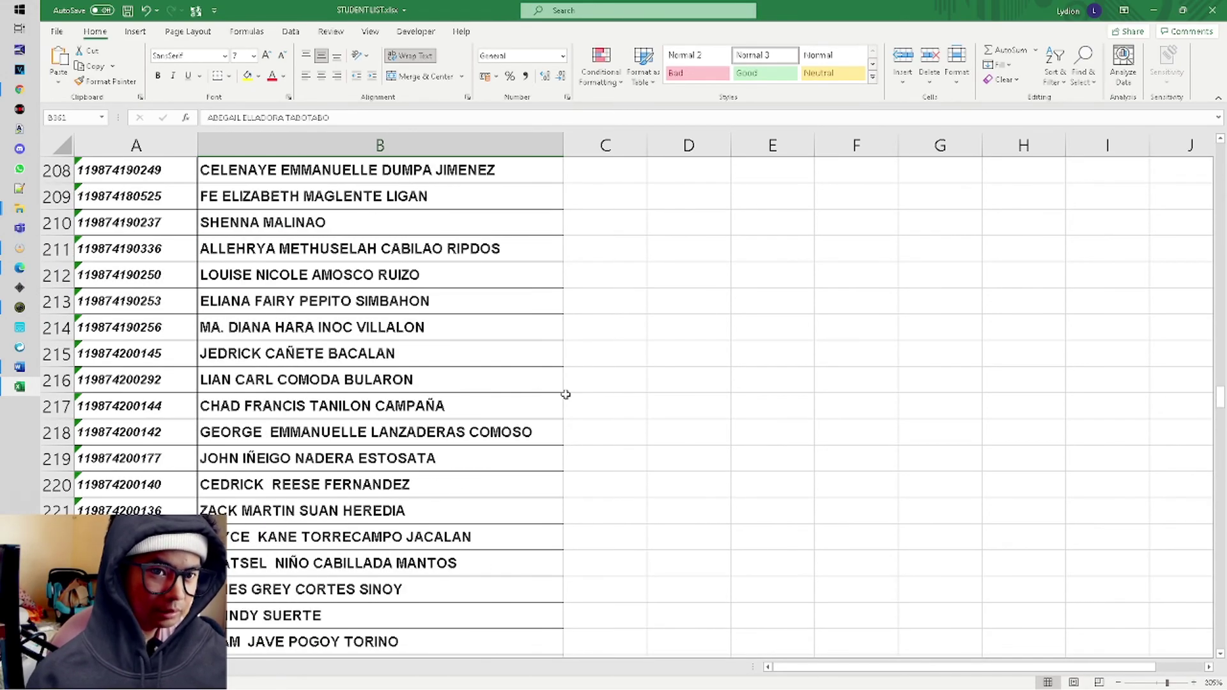
scroll(565, 395, up, 20)
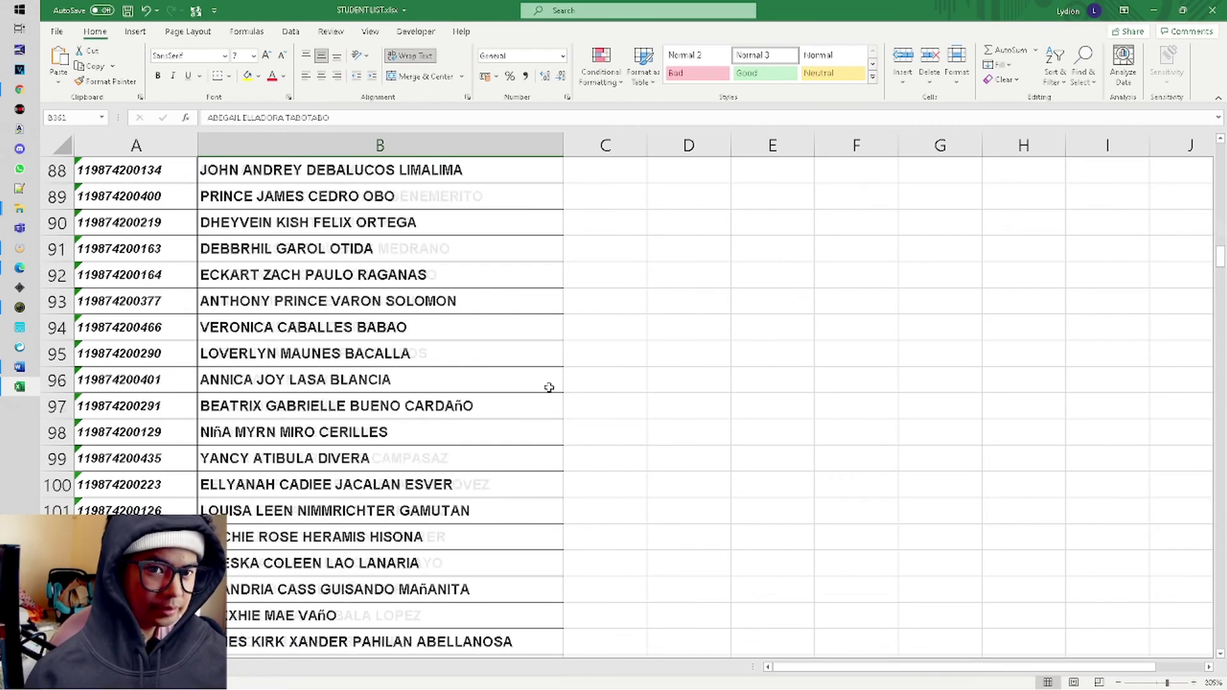
scroll(549, 387, up, 20)
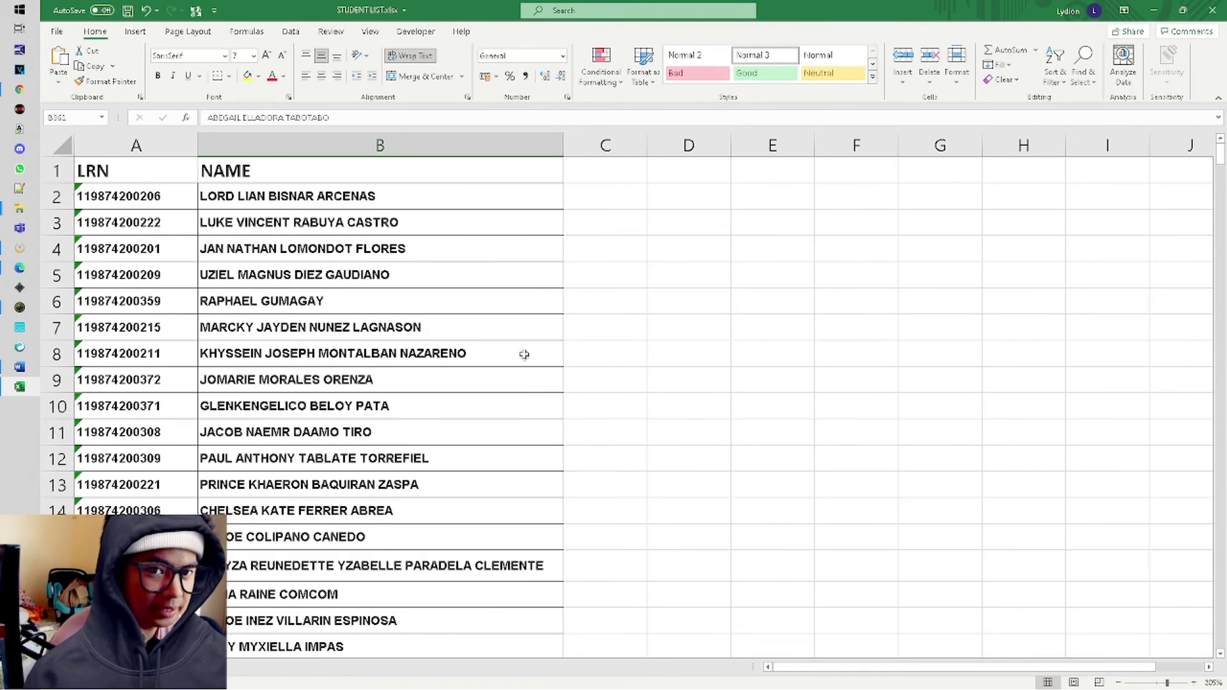
click(166, 435)
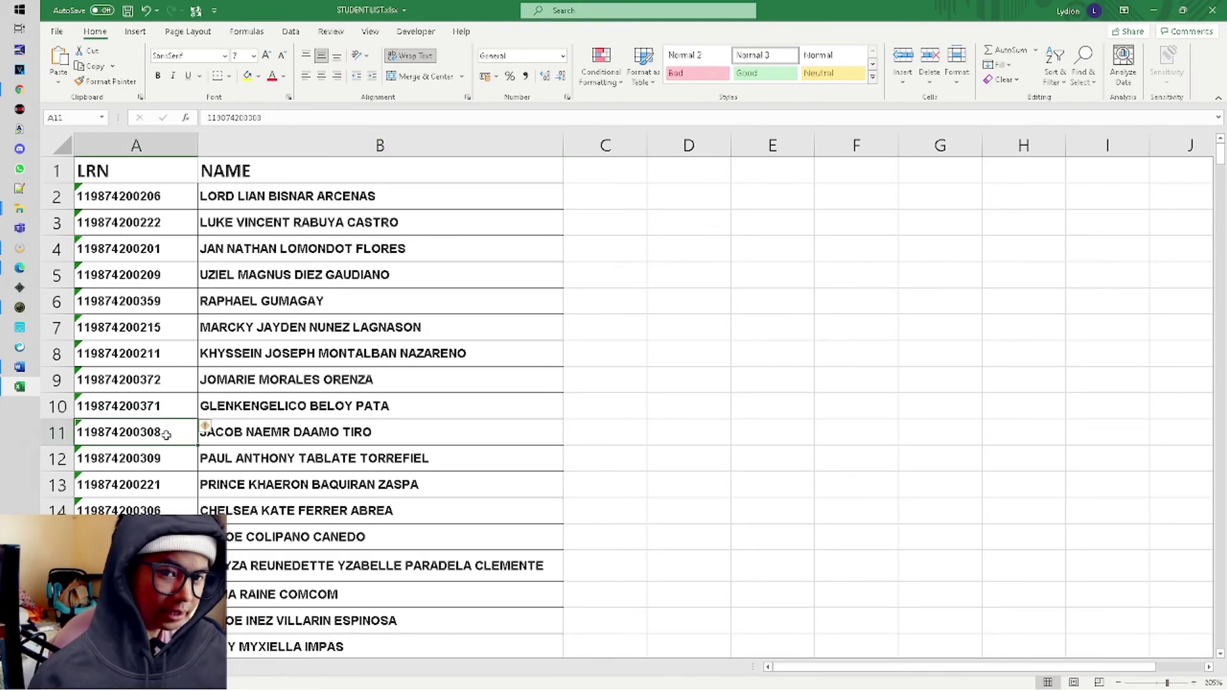
drag(167, 435, 269, 433)
key(ctrl+c)
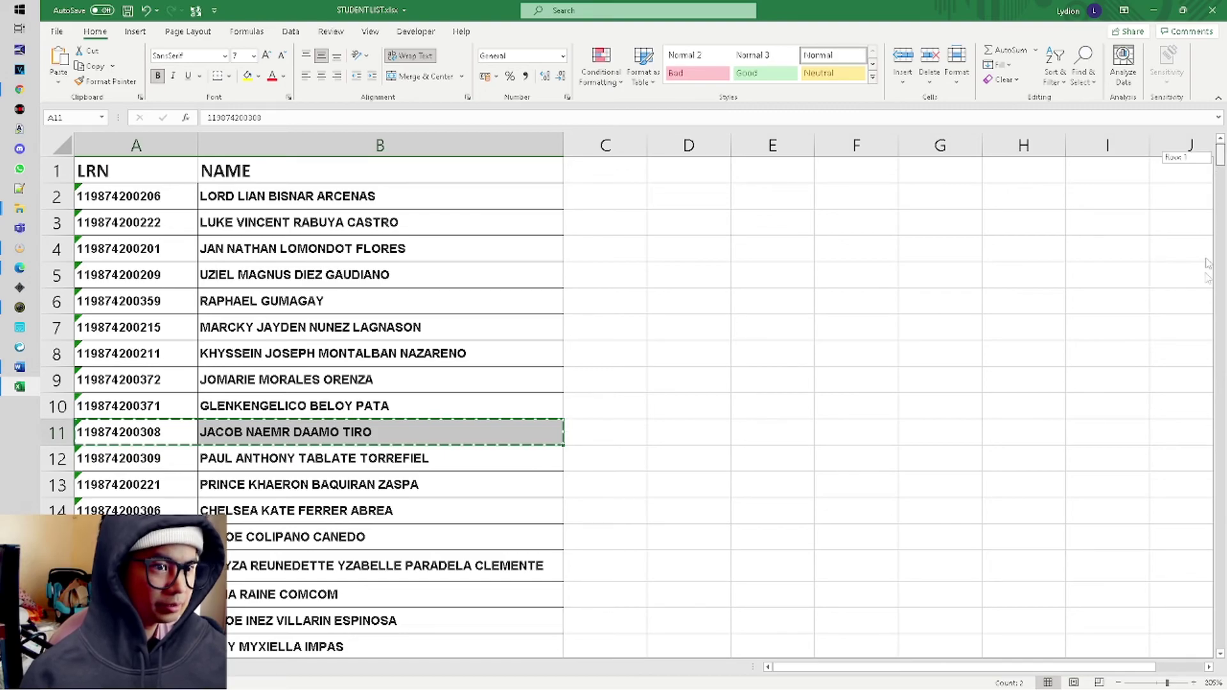
Paste the record into row 432 to check its duplicate highlight, then copy test rows 428–429.
drag(1207, 264, 1189, 625)
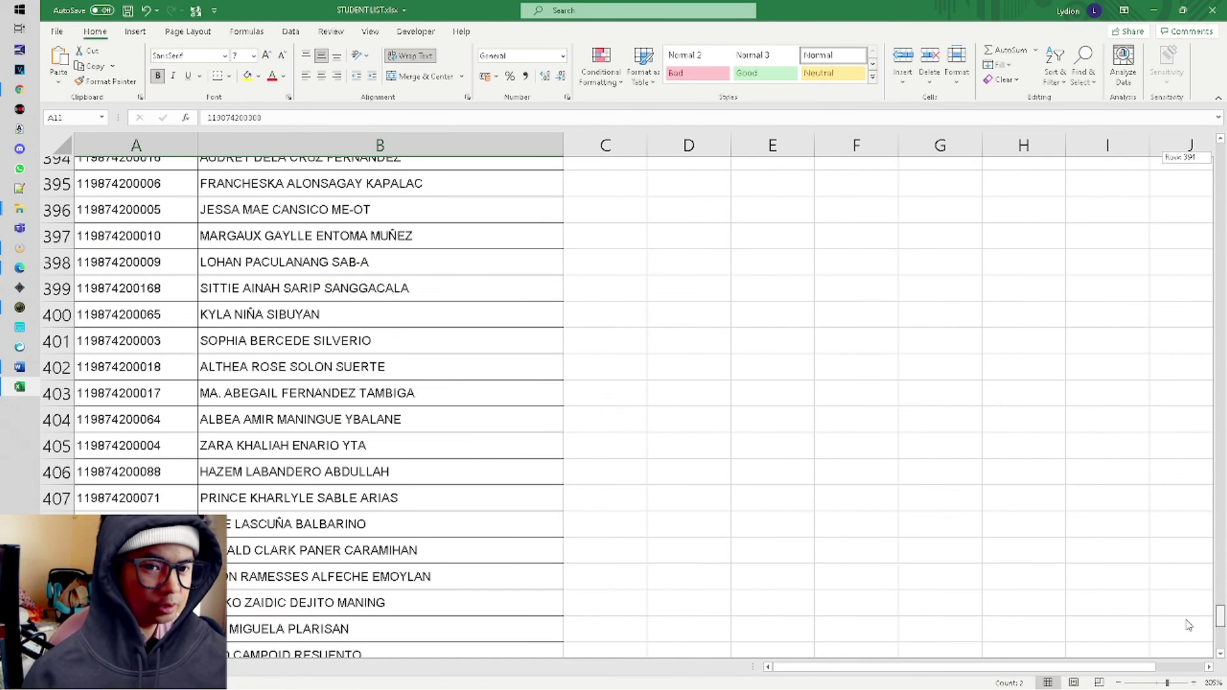
scroll(428, 563, down, 10)
click(146, 386)
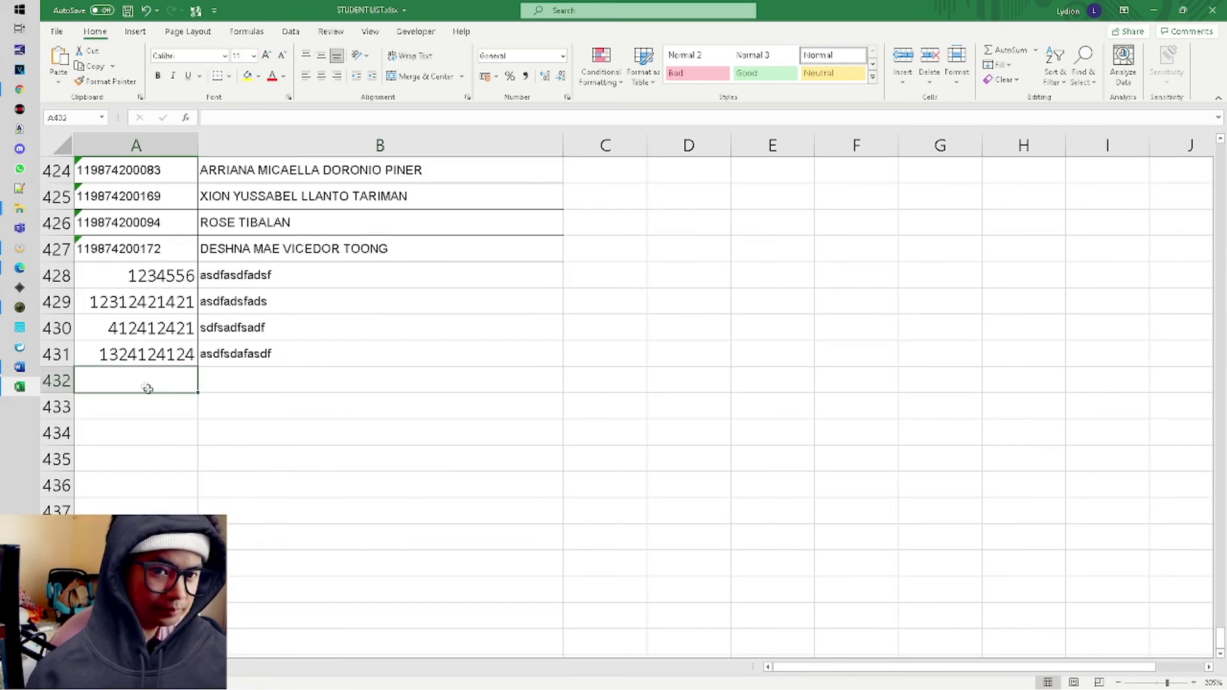
key(ctrl+v)
click(413, 480)
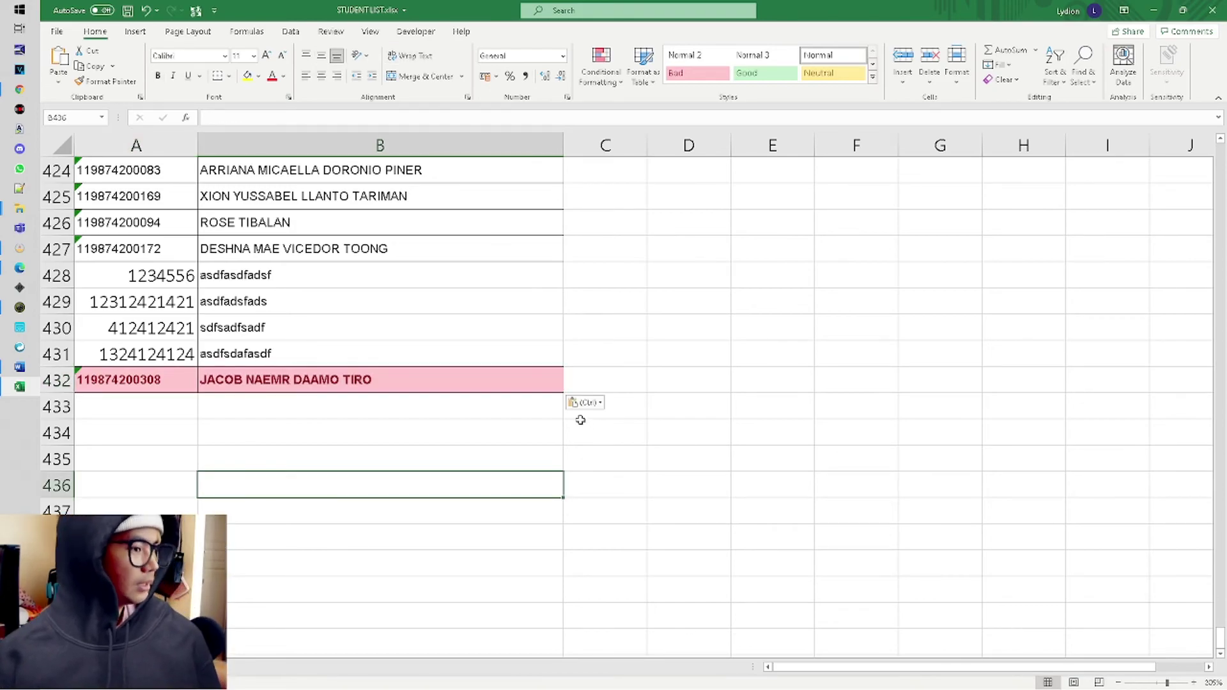
click(316, 381)
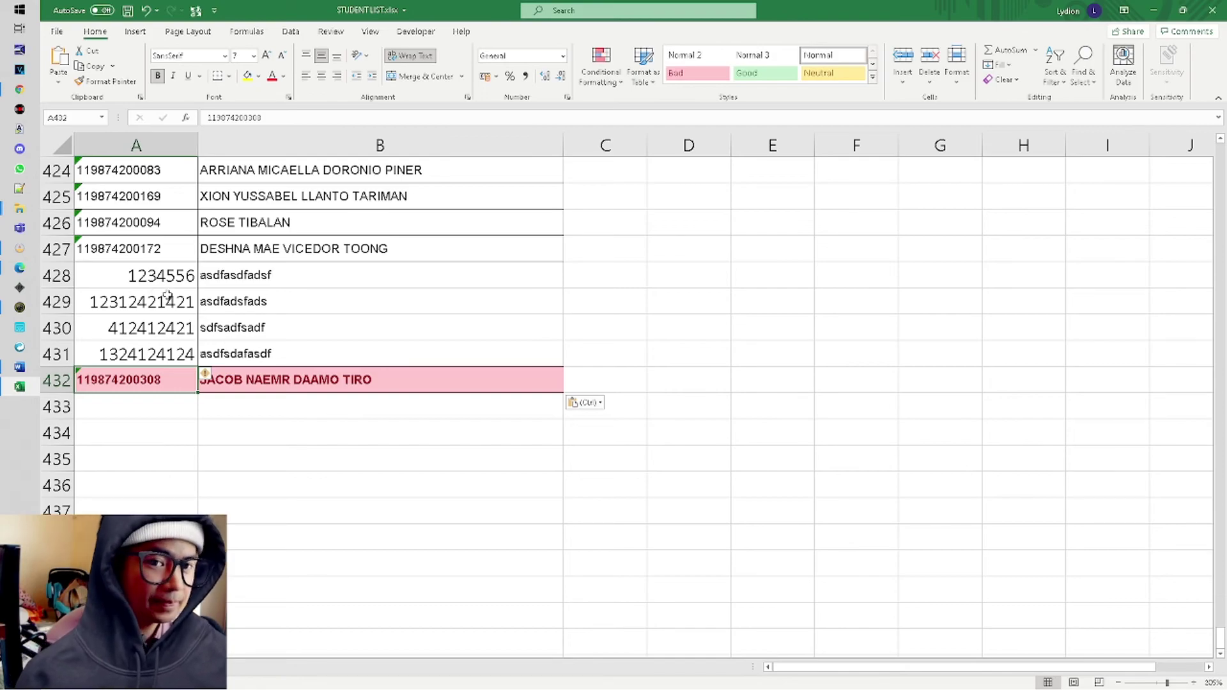
drag(124, 274, 384, 301)
key(ctrl+c)
Paste the copied test rows into A433:B434 so they show the duplicate highlight.
drag(170, 412, 425, 433)
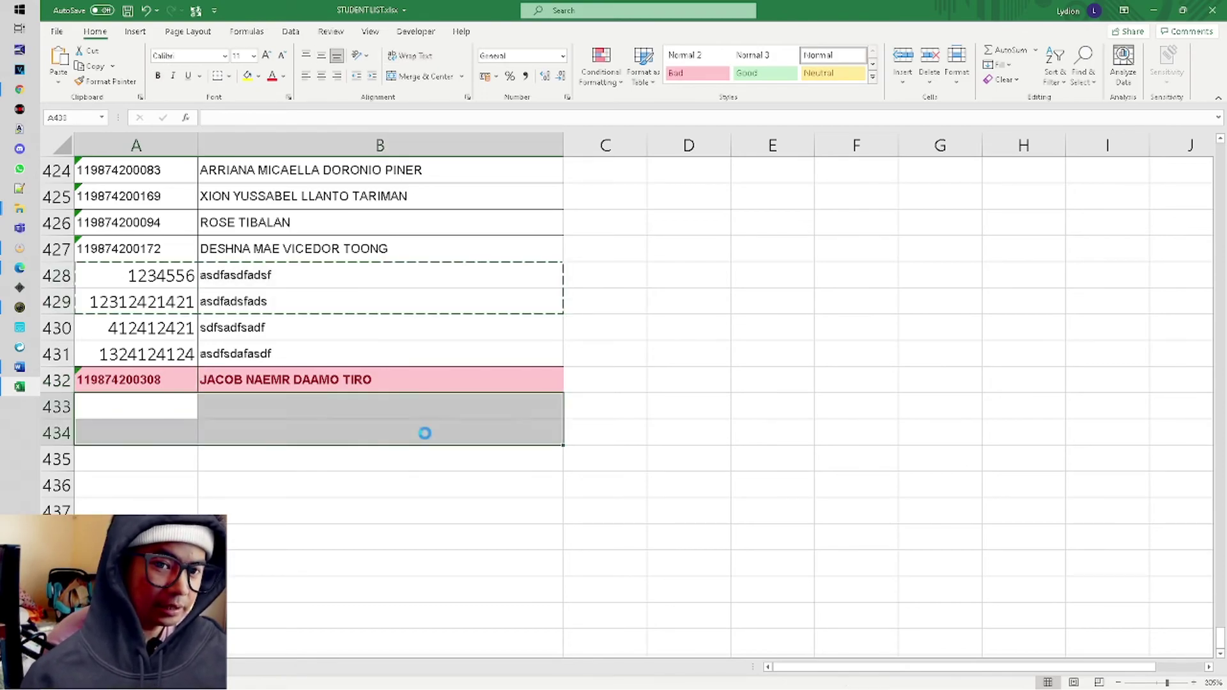
key(ctrl+v)
click(577, 428)
click(422, 301)
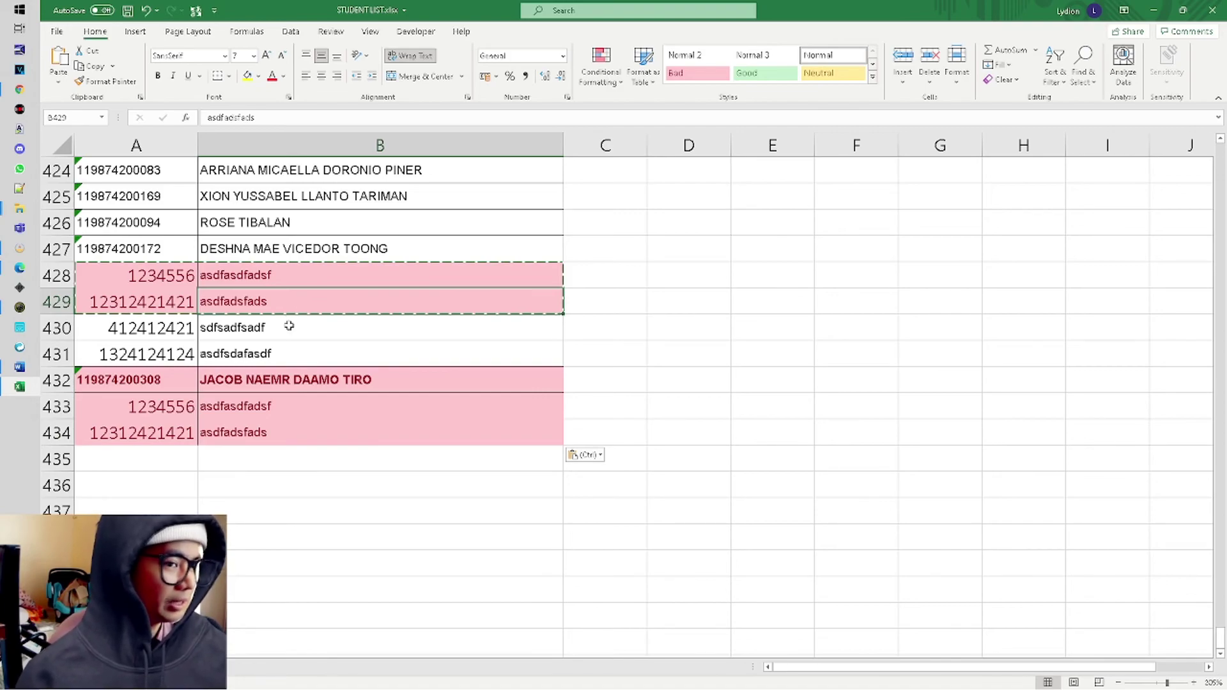
Reselect columns A and B and review the Highlight Cells Rules menu without making changes.
click(601, 69)
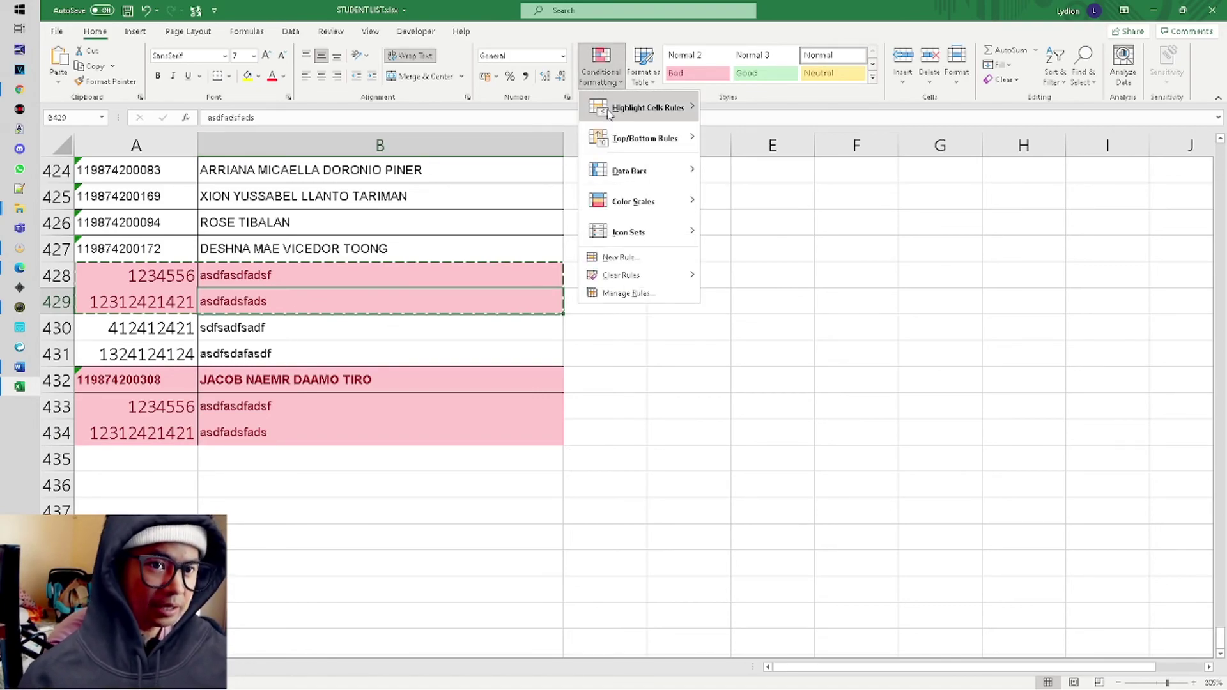
click(434, 454)
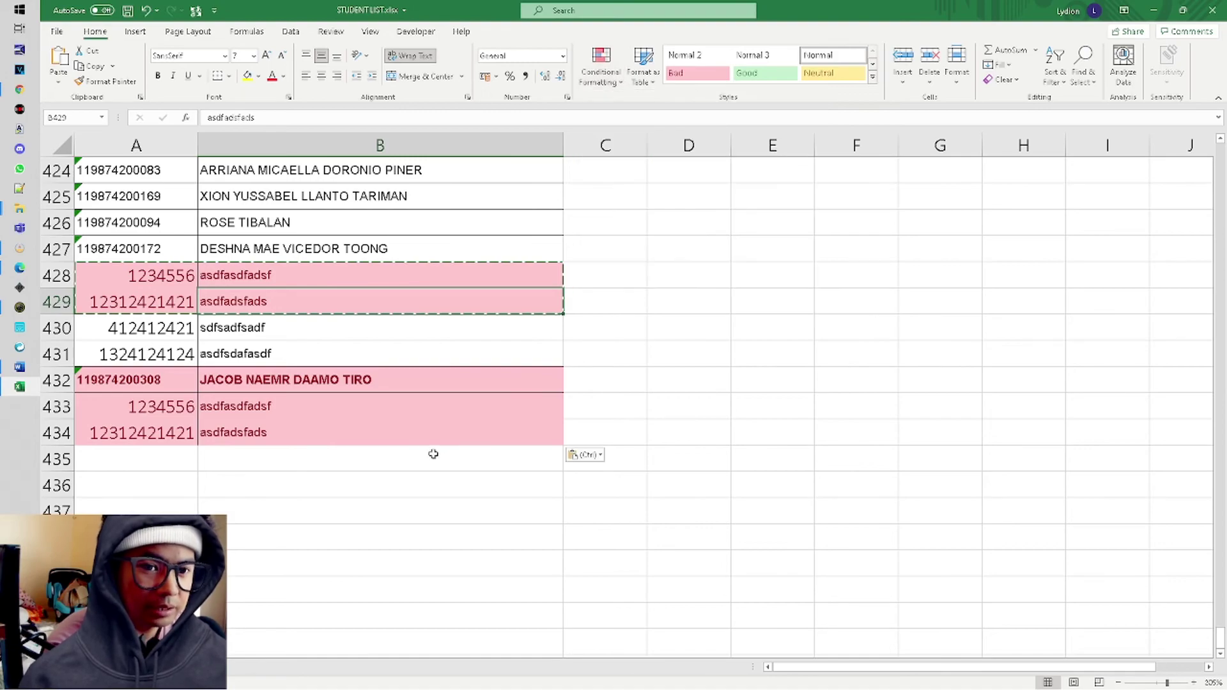
drag(172, 145, 292, 146)
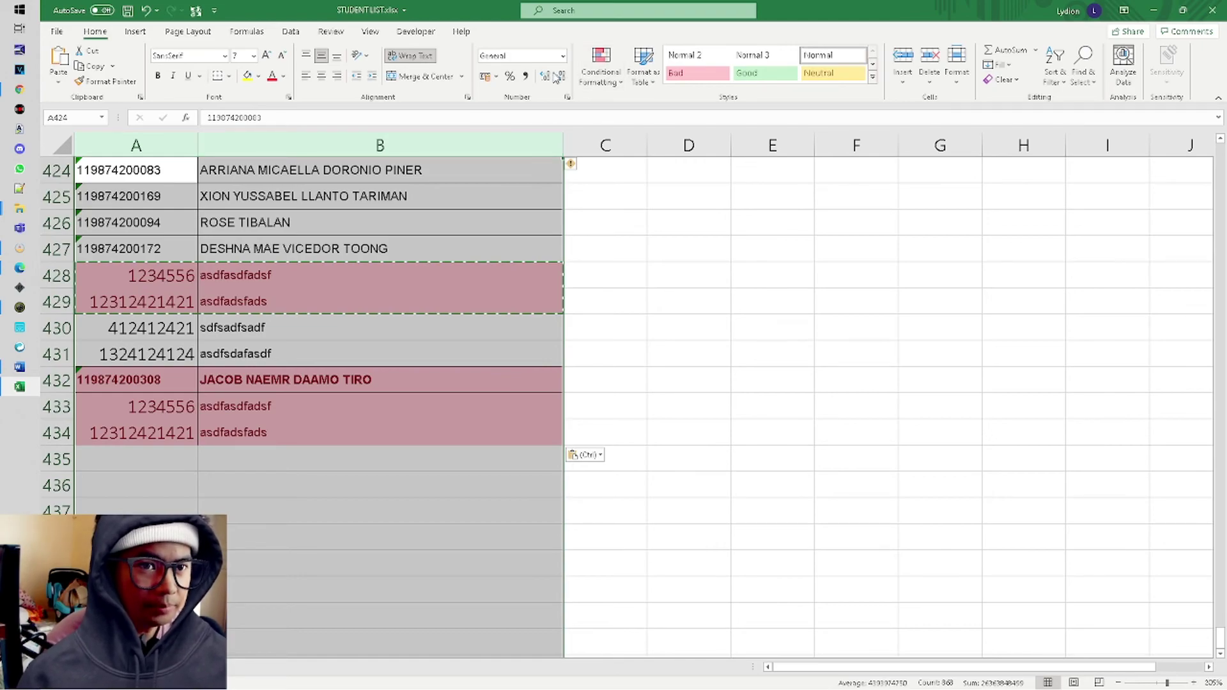
click(601, 70)
mouse_move(623, 107)
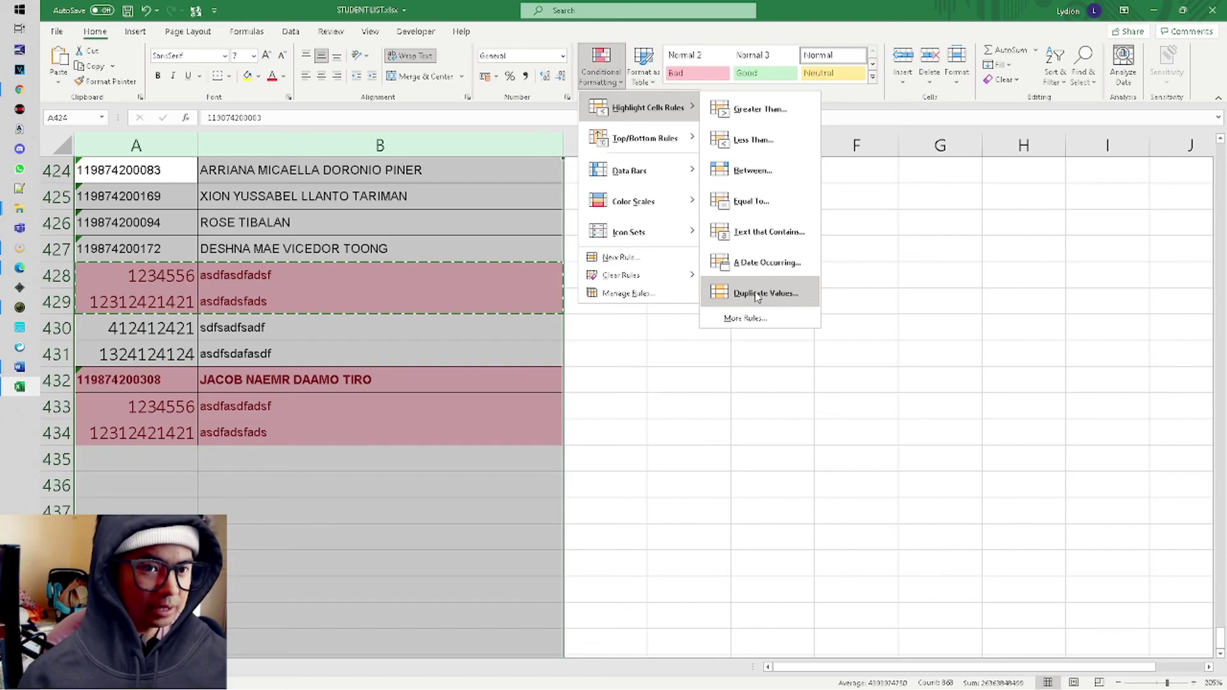
click(521, 381)
click(446, 284)
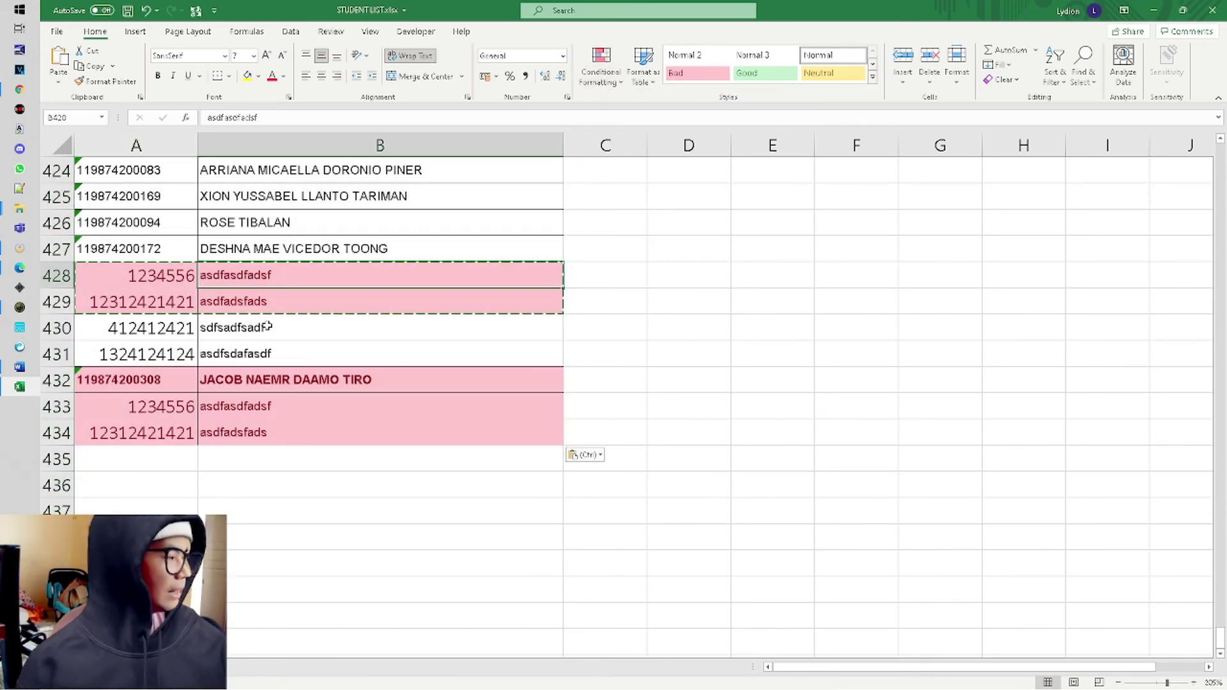
scroll(350, 416, up, 7)
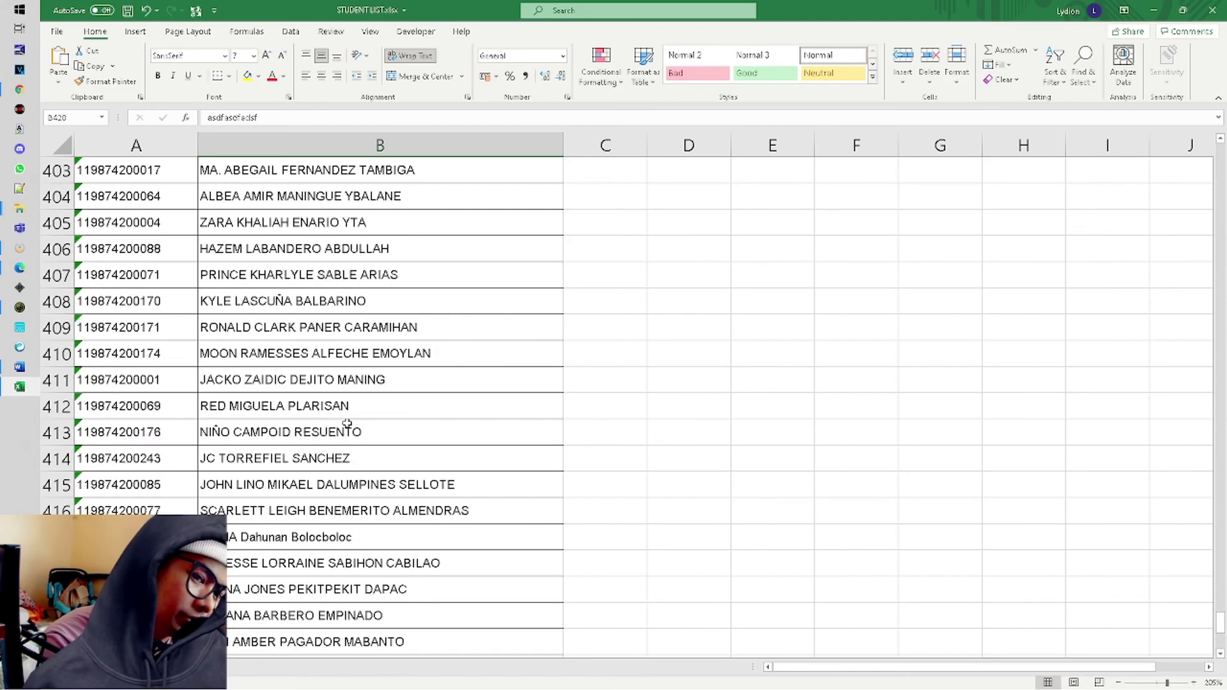
scroll(344, 476, down, 3)
scroll(343, 473, up, 9)
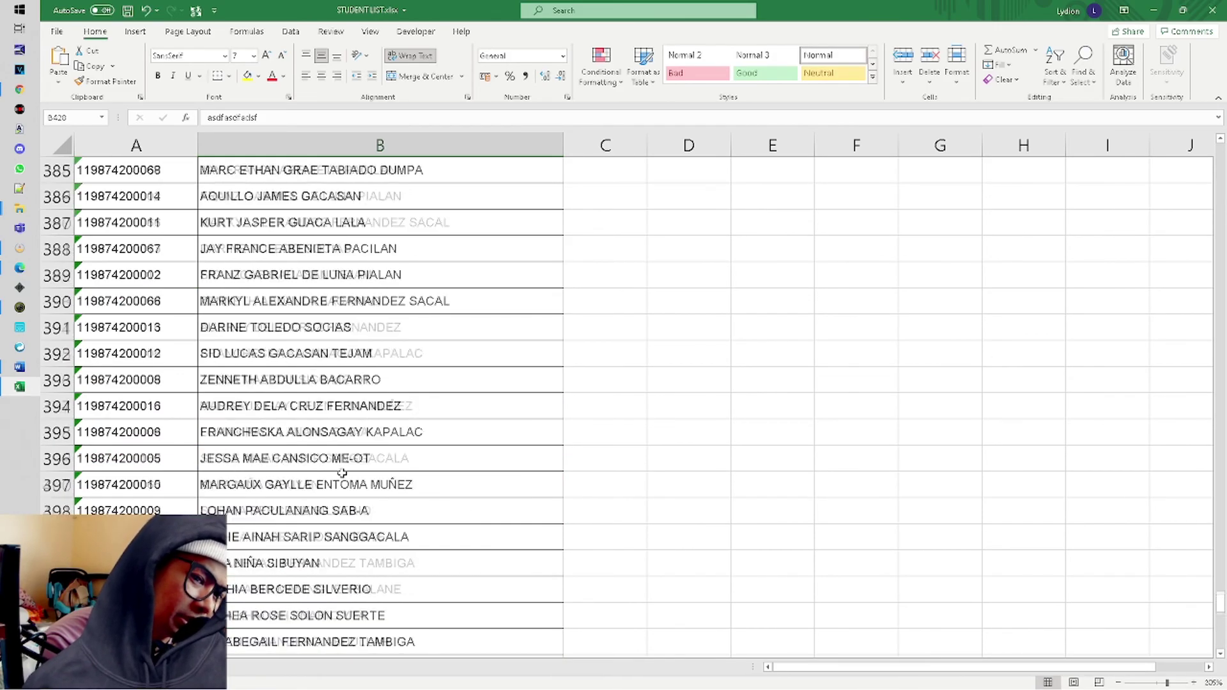
scroll(343, 473, down, 16)
scroll(347, 467, up, 3)
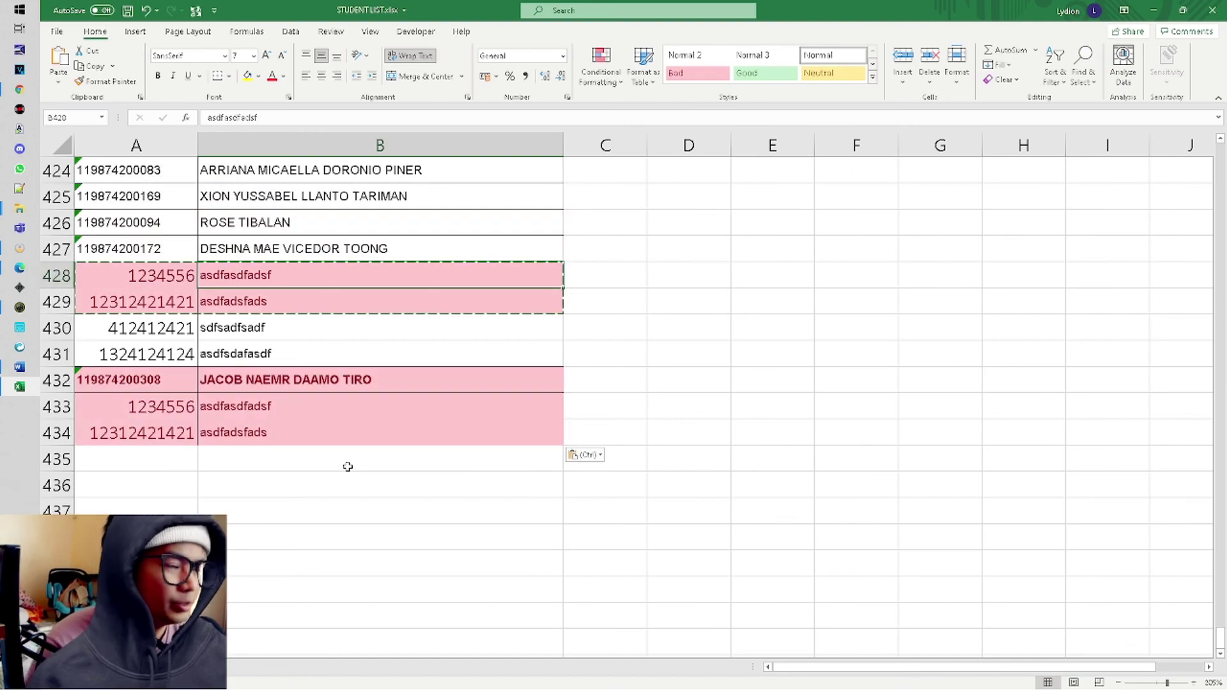
scroll(350, 465, up, 2)
Undo the row 432 paste and clear the pasted rows 433–434.
drag(115, 438, 368, 602)
key(ctrl+z)
key(ctrl+z)
key(ctrl+z)
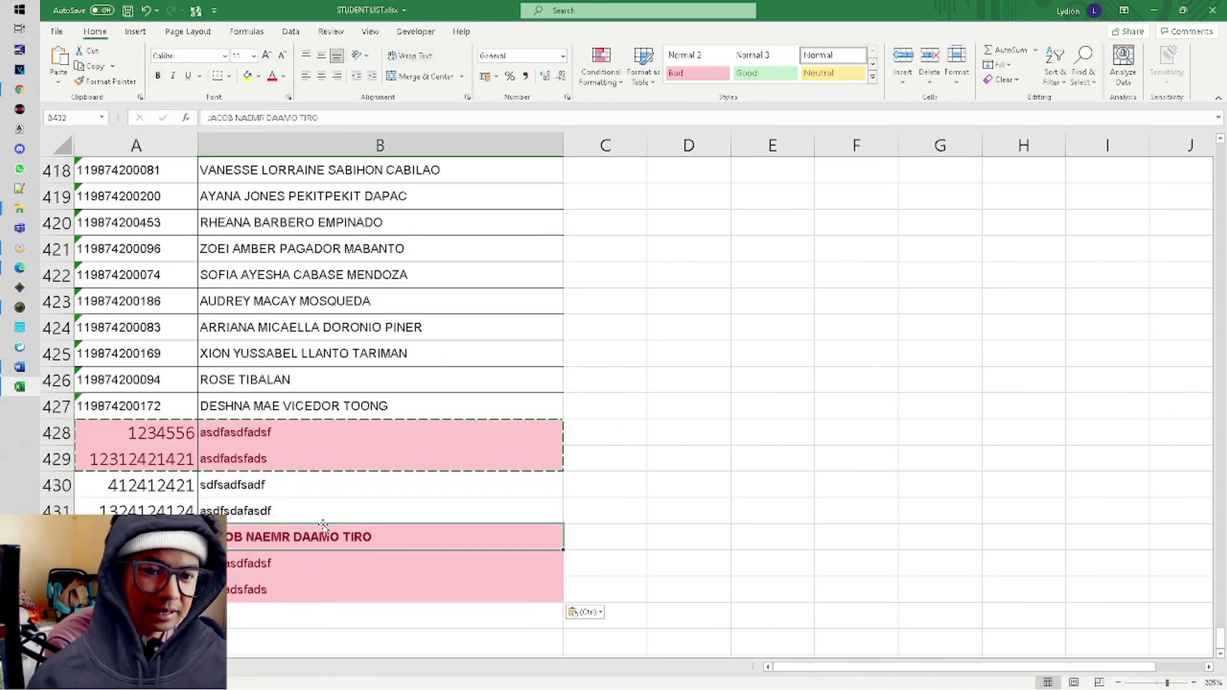
drag(322, 617, 128, 563)
key(Delete)
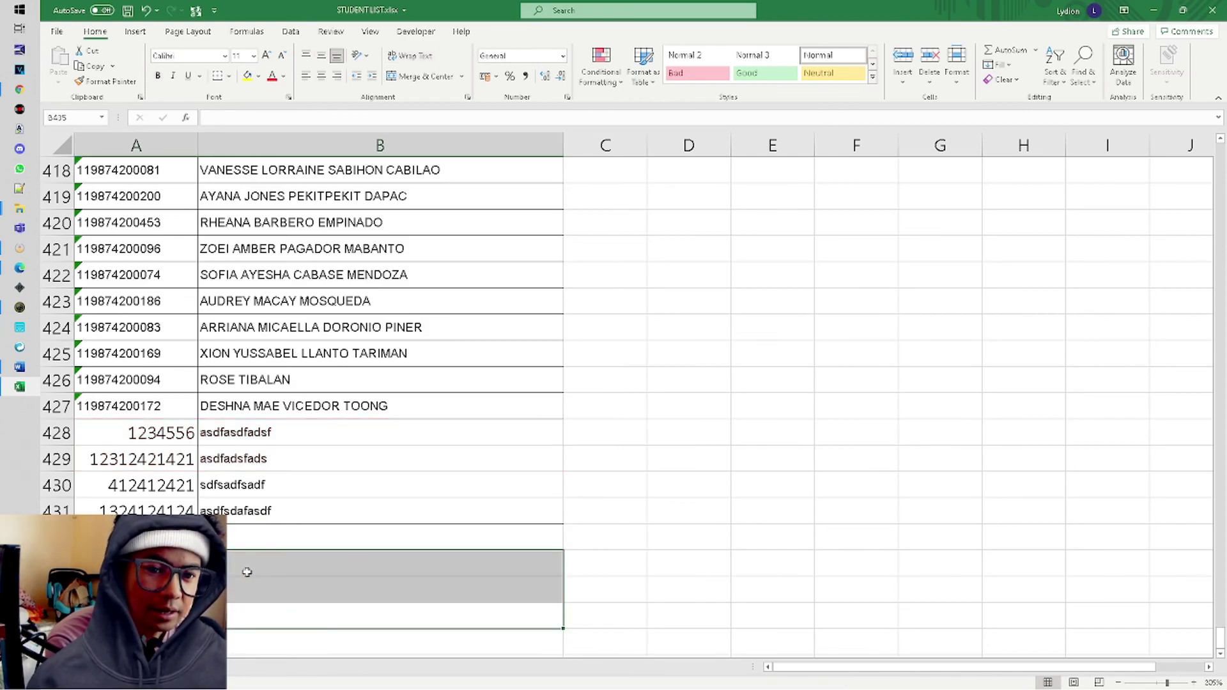
Clear the remaining test rows 428–434 and save STUDENT LIST.xlsx.
click(258, 438)
key(ctrl+v)
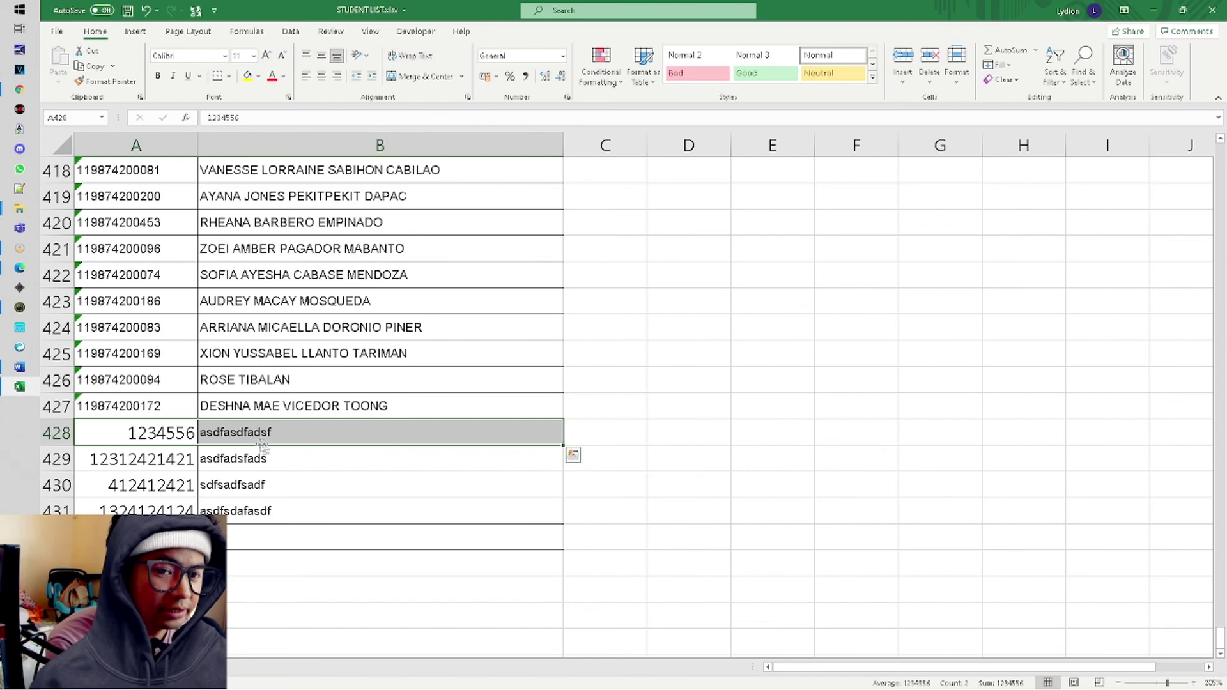
drag(443, 598, 131, 433)
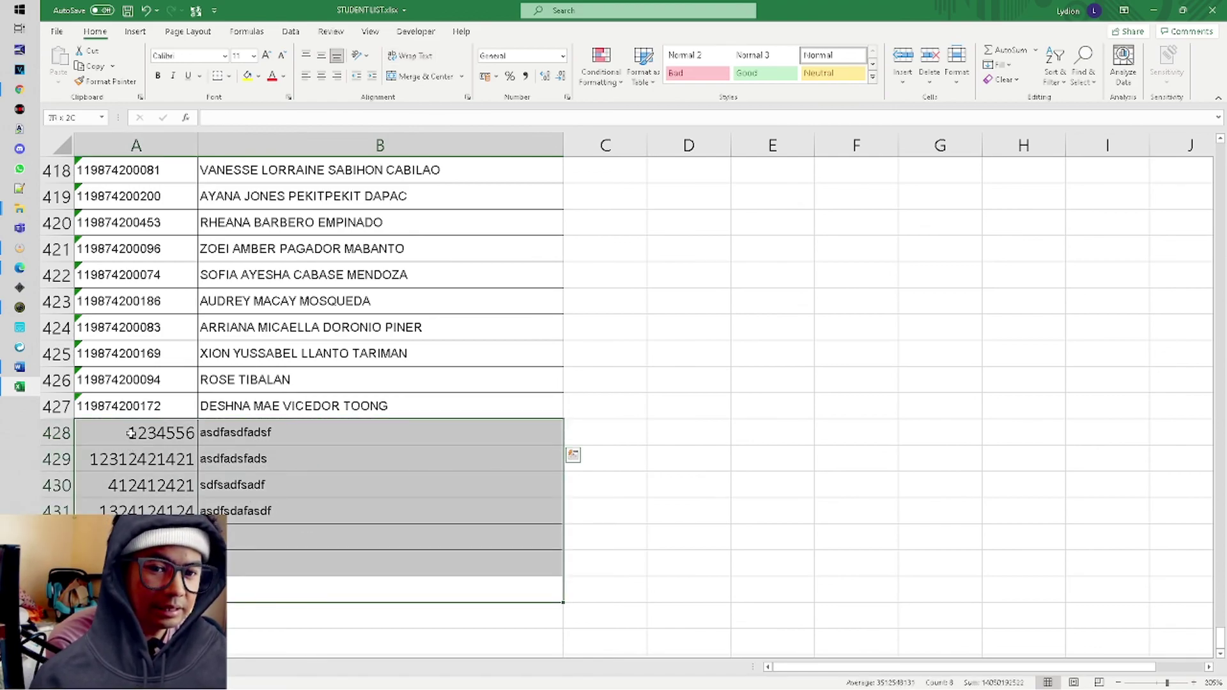
key(Delete)
click(374, 510)
key(ctrl+s)
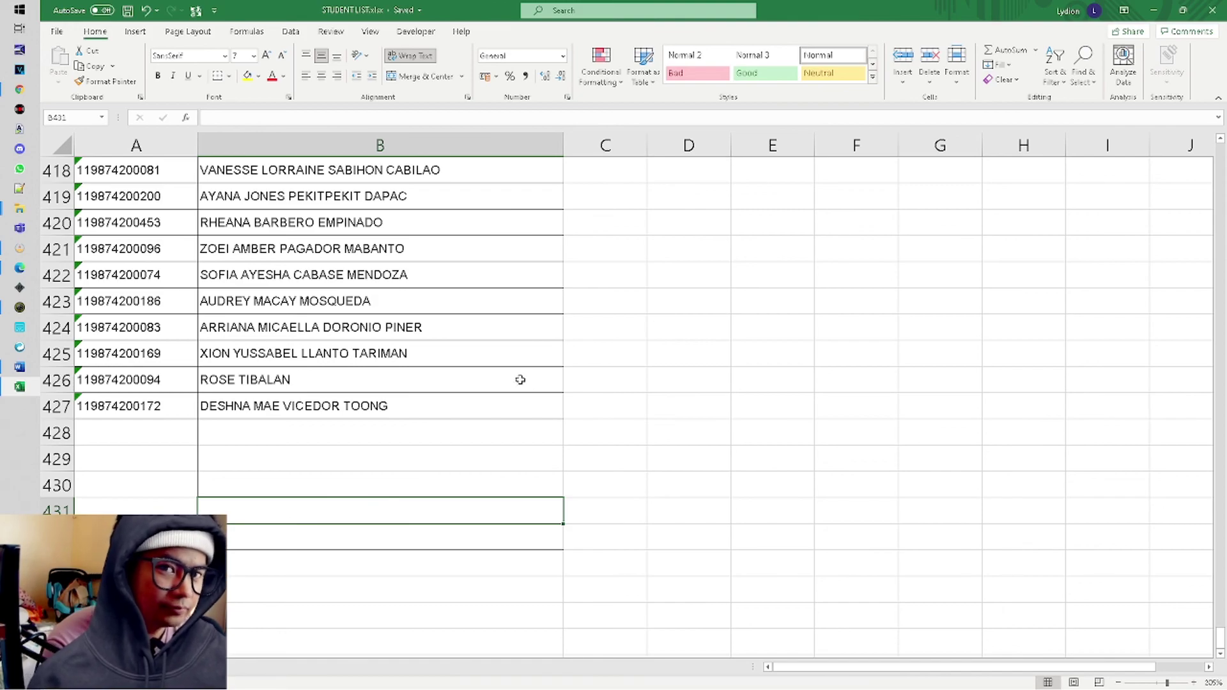
key(alt+Tab)
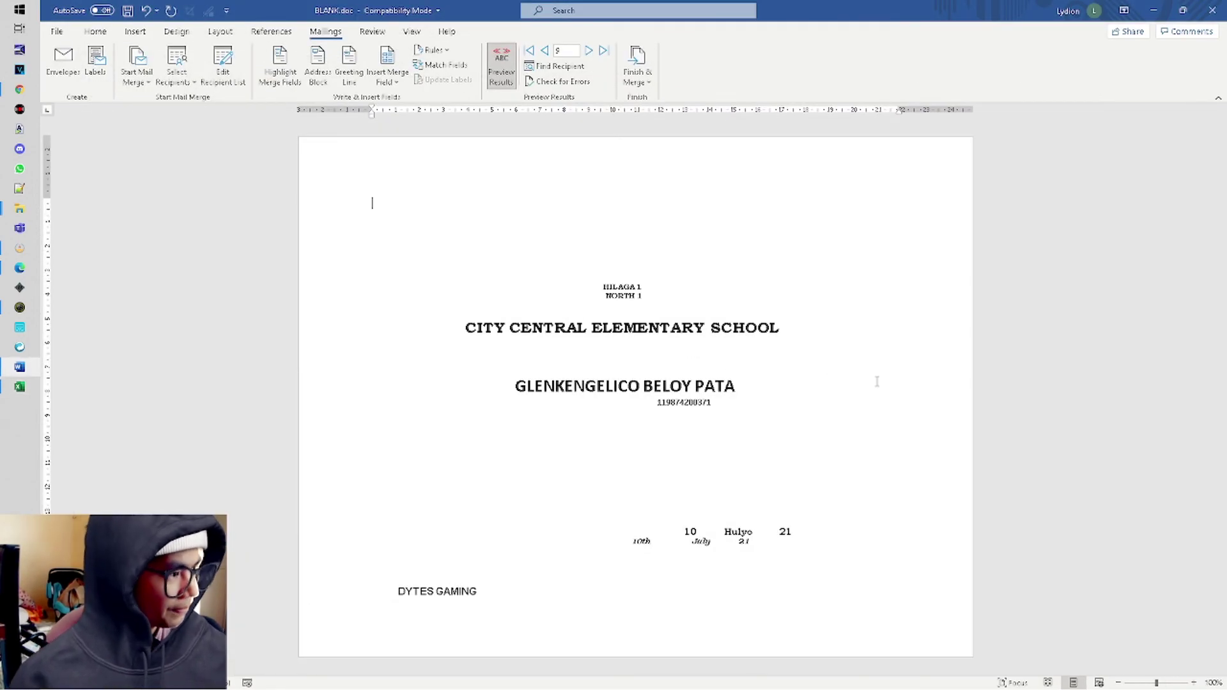